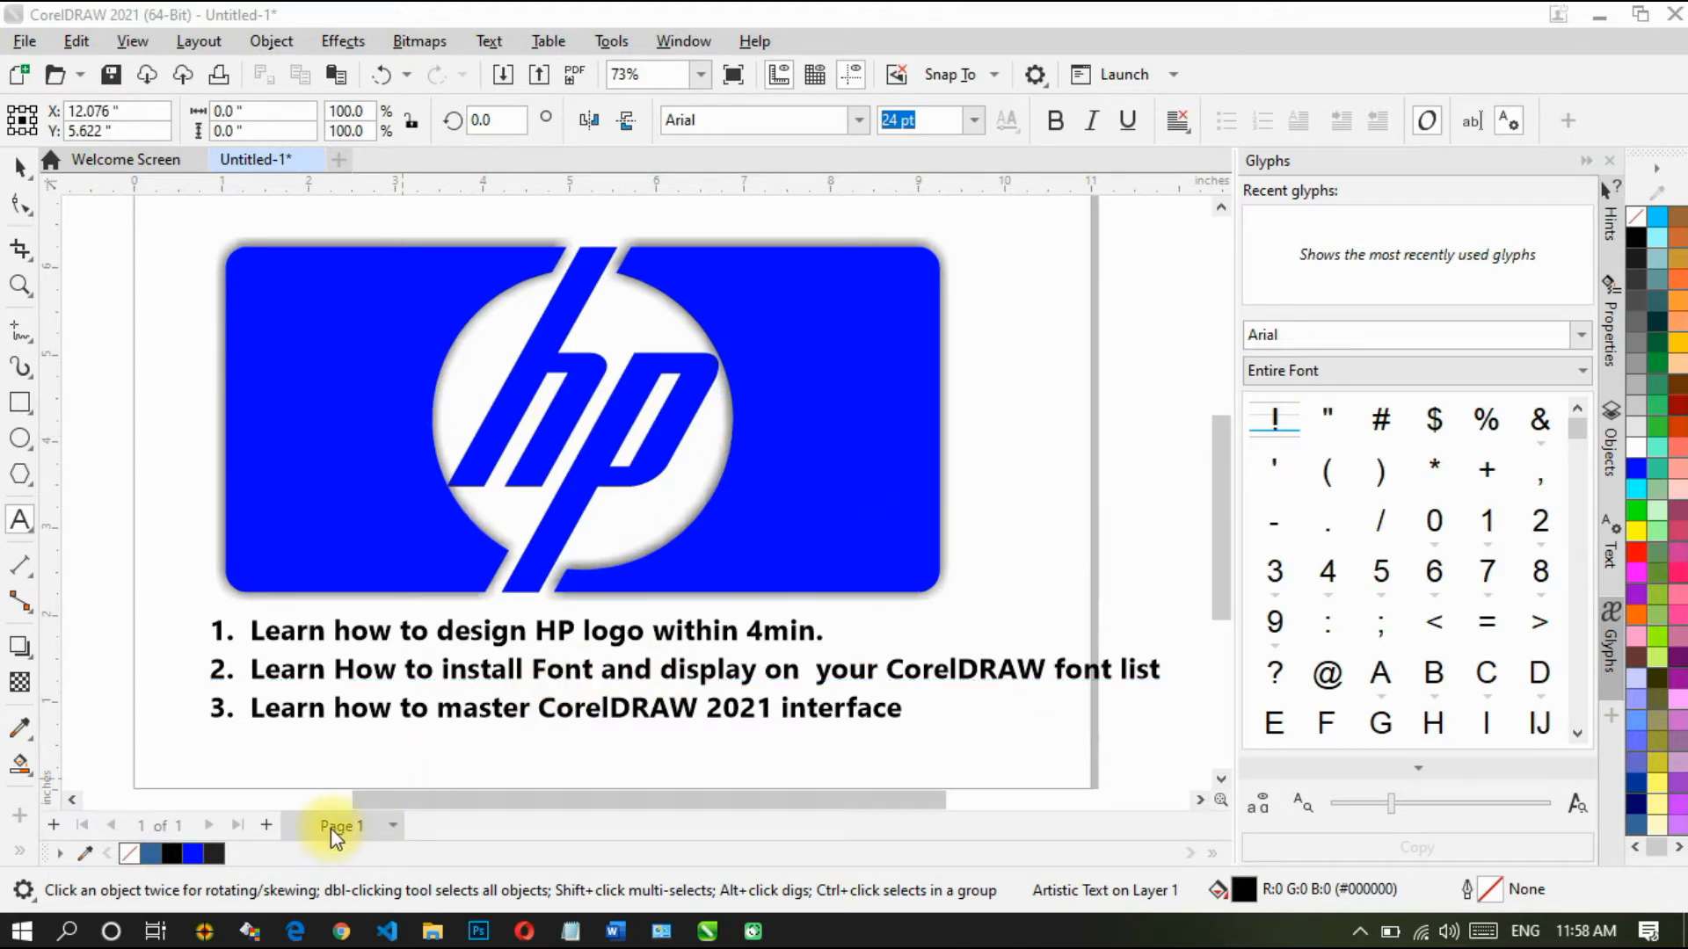
# Step: Add a second page after Page 1 and draw a rectangle about 9.08 by 4.26 inches across its middle
pyautogui.click(267, 827)
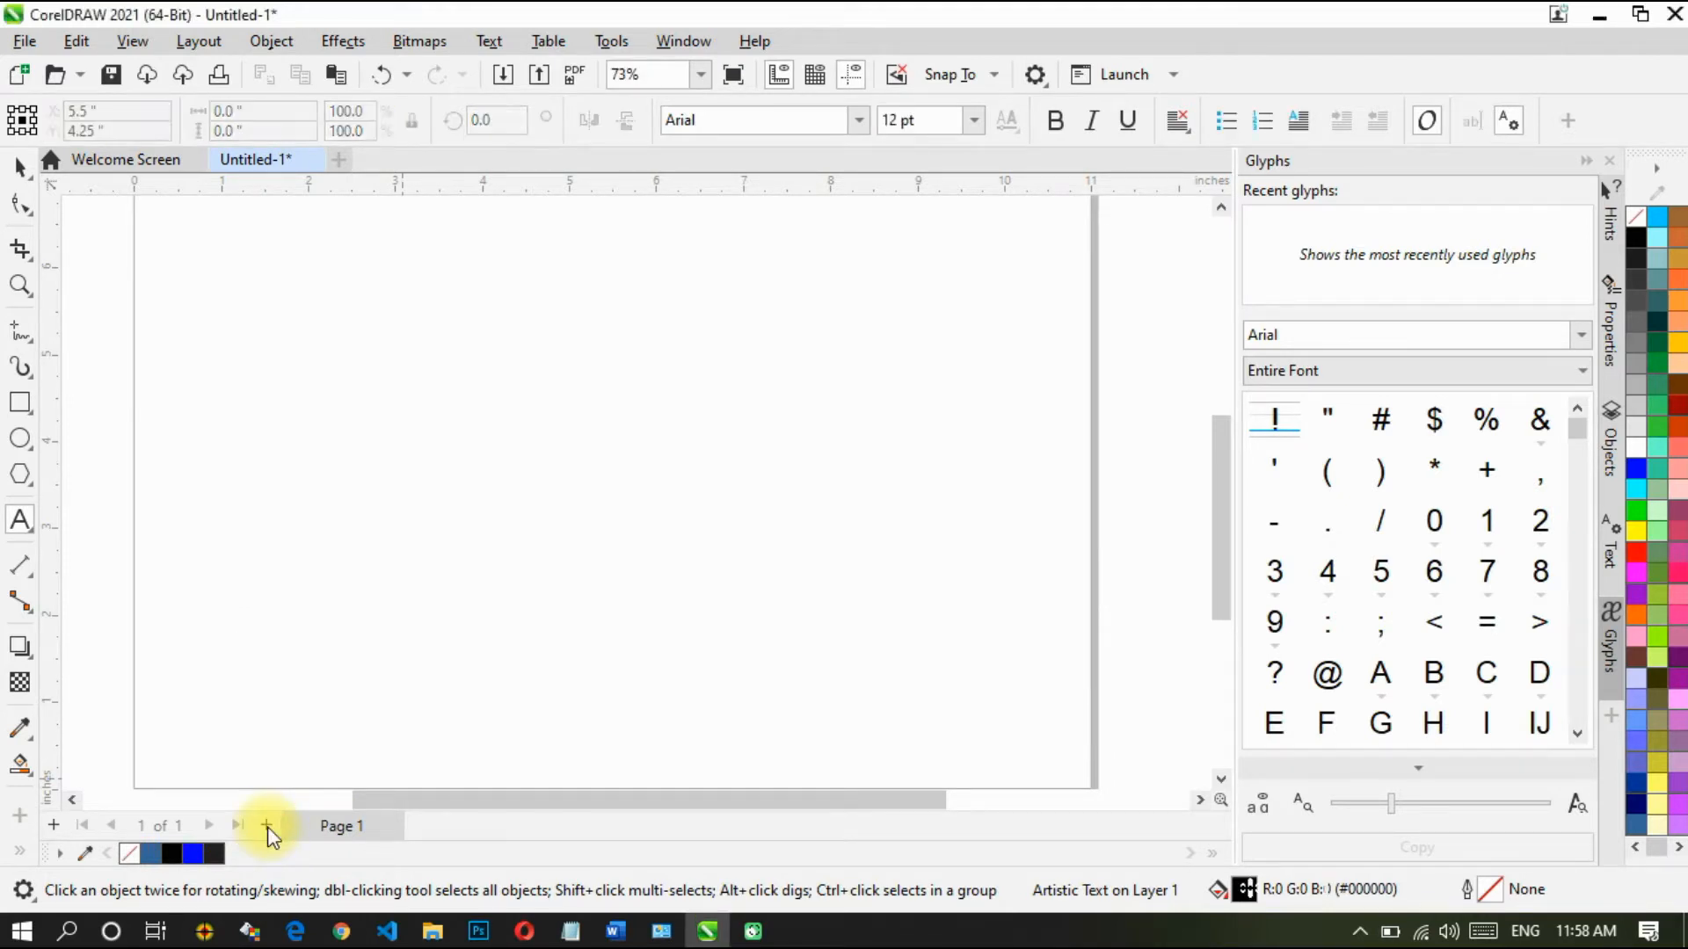
pyautogui.scroll(-2, 764, 532)
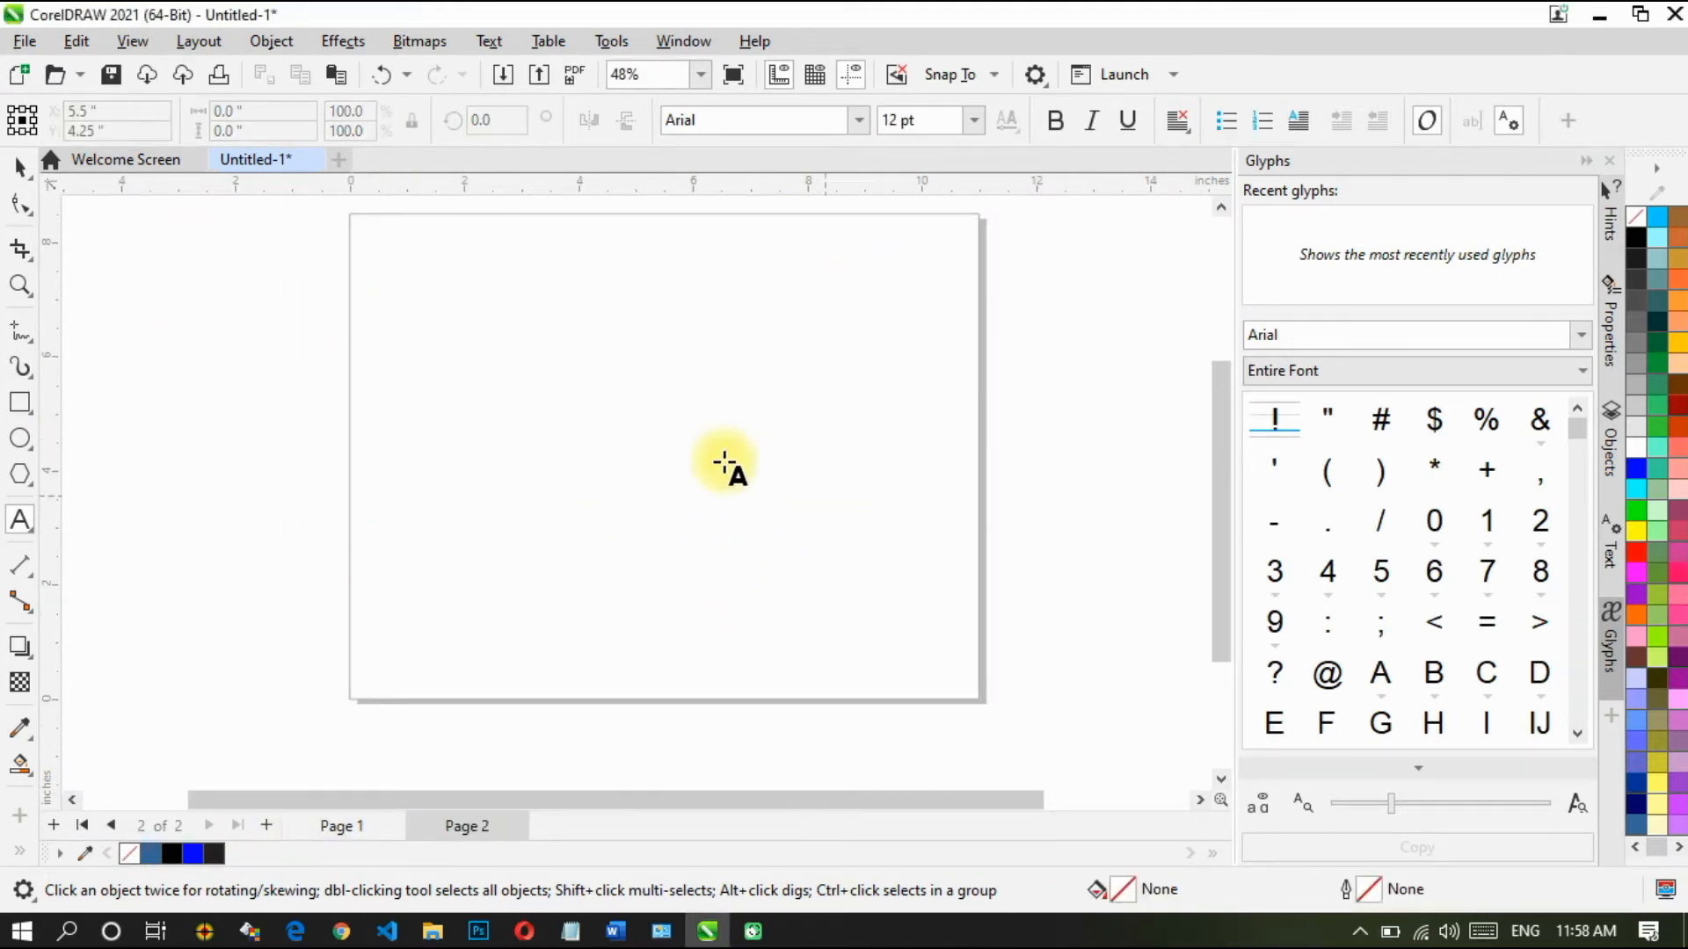
pyautogui.click(19, 405)
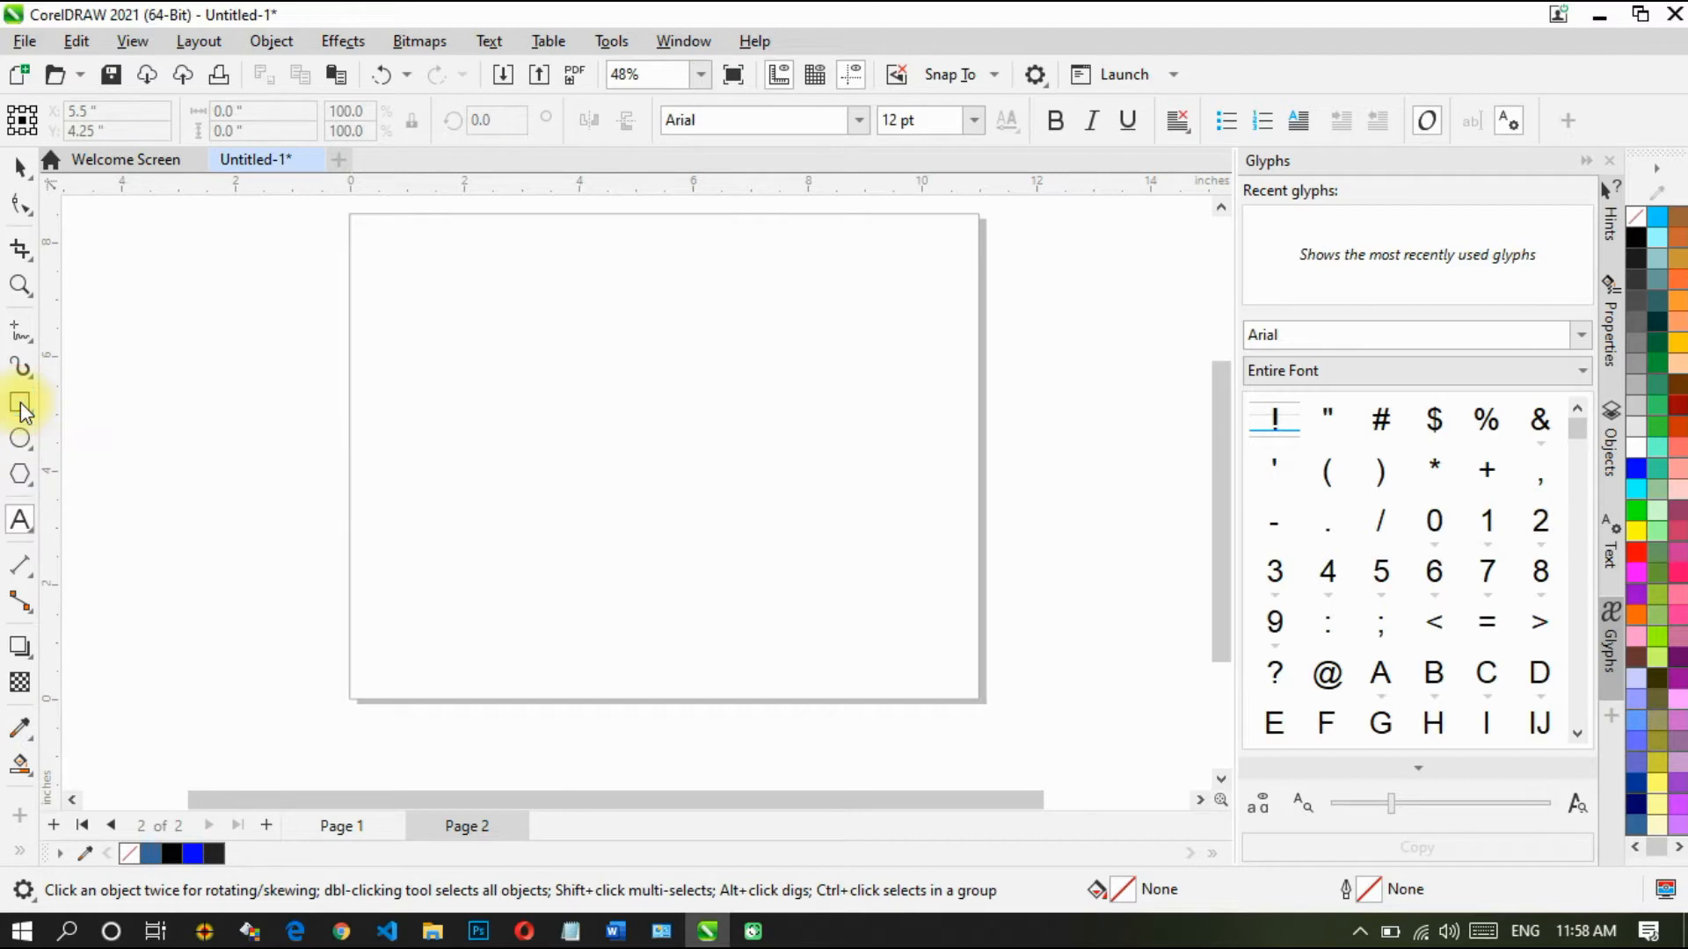
pyautogui.moveTo(402, 314); pyautogui.dragTo(922, 556)
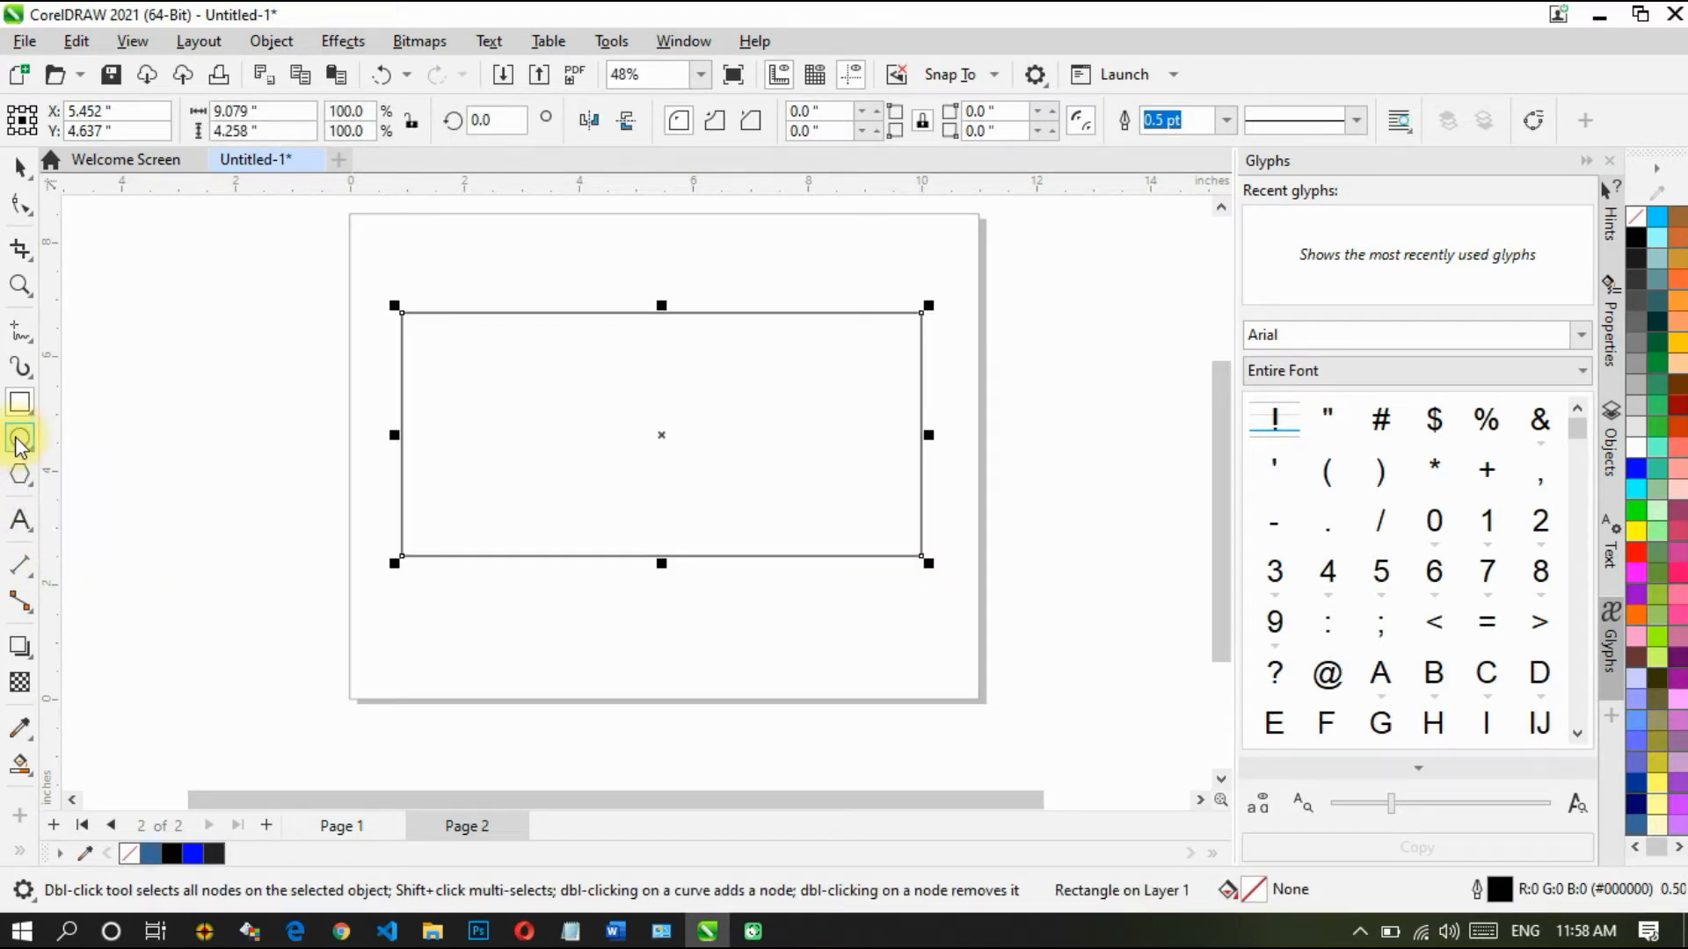
# Step: Draw a perfect circle about 3.55 inches in diameter inside the middle of the rectangle
pyautogui.click(21, 448)
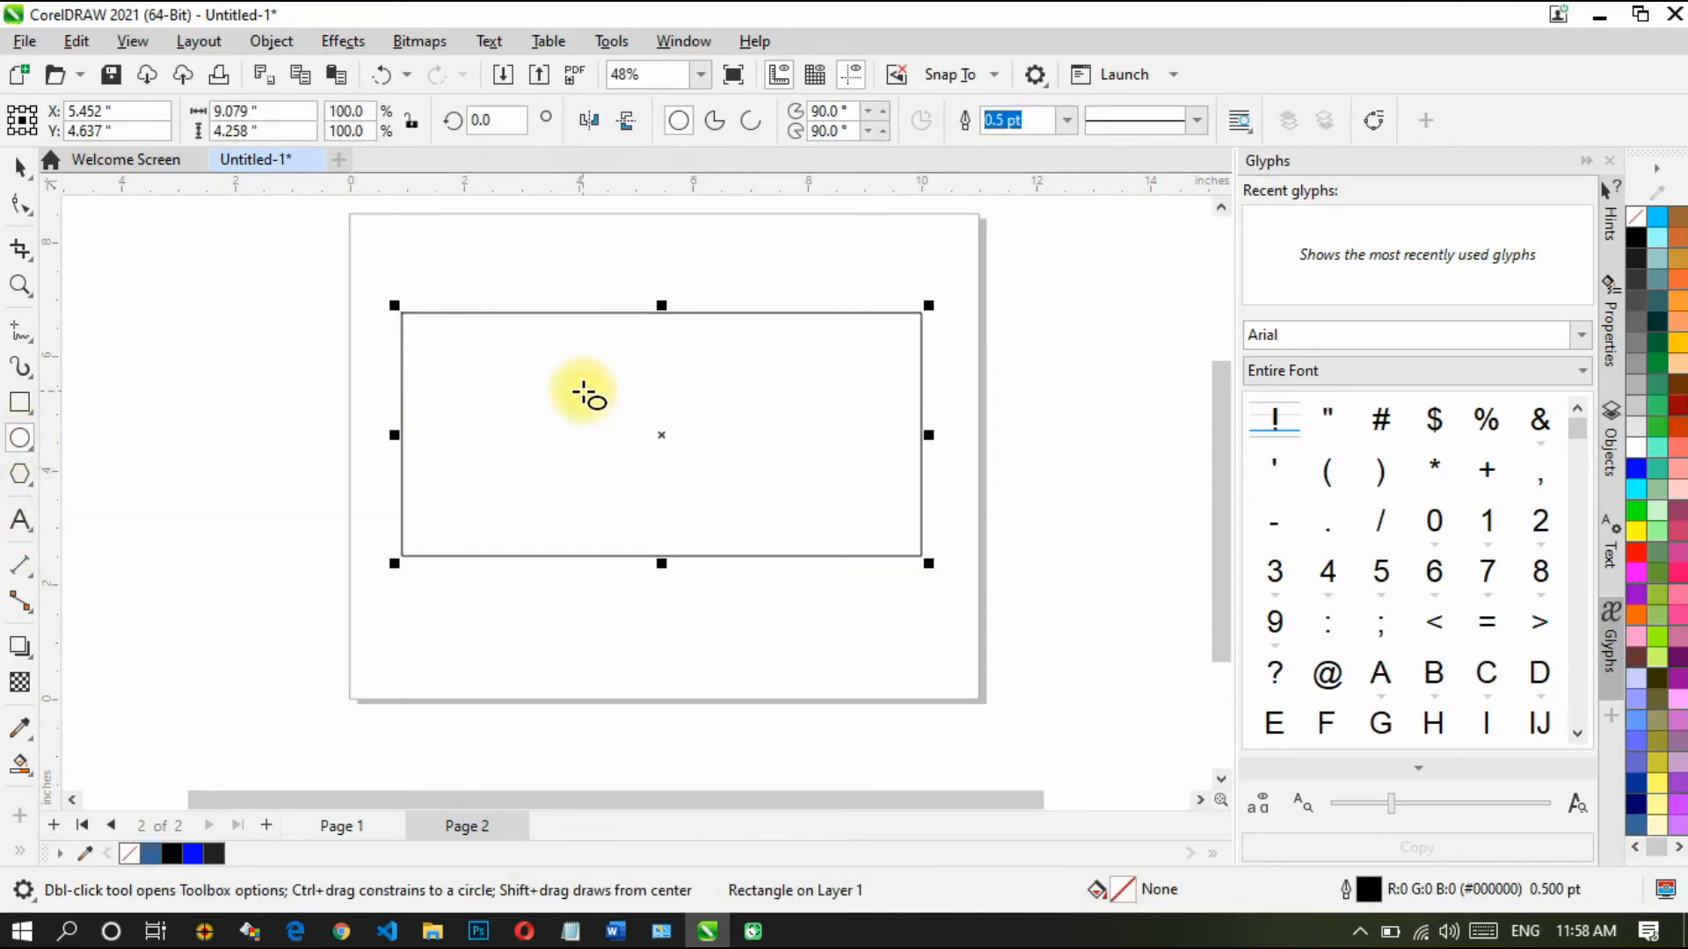
pyautogui.moveTo(563, 344); pyautogui.dragTo(766, 518)
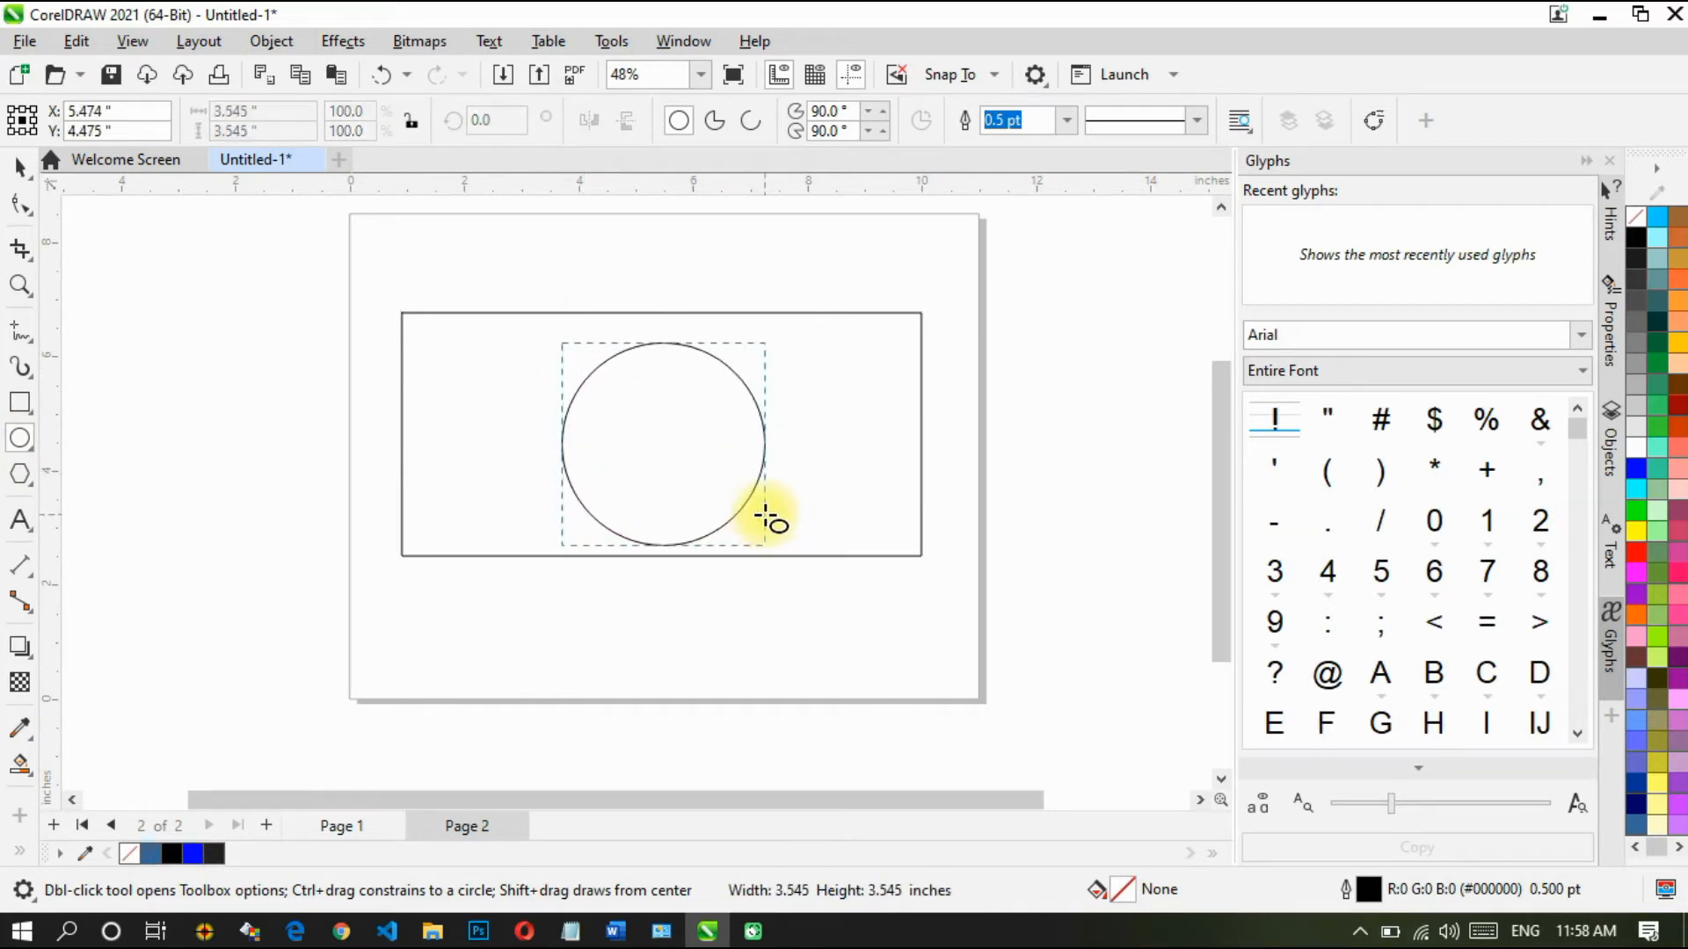
pyautogui.moveTo(766, 519); pyautogui.dragTo(765, 520)
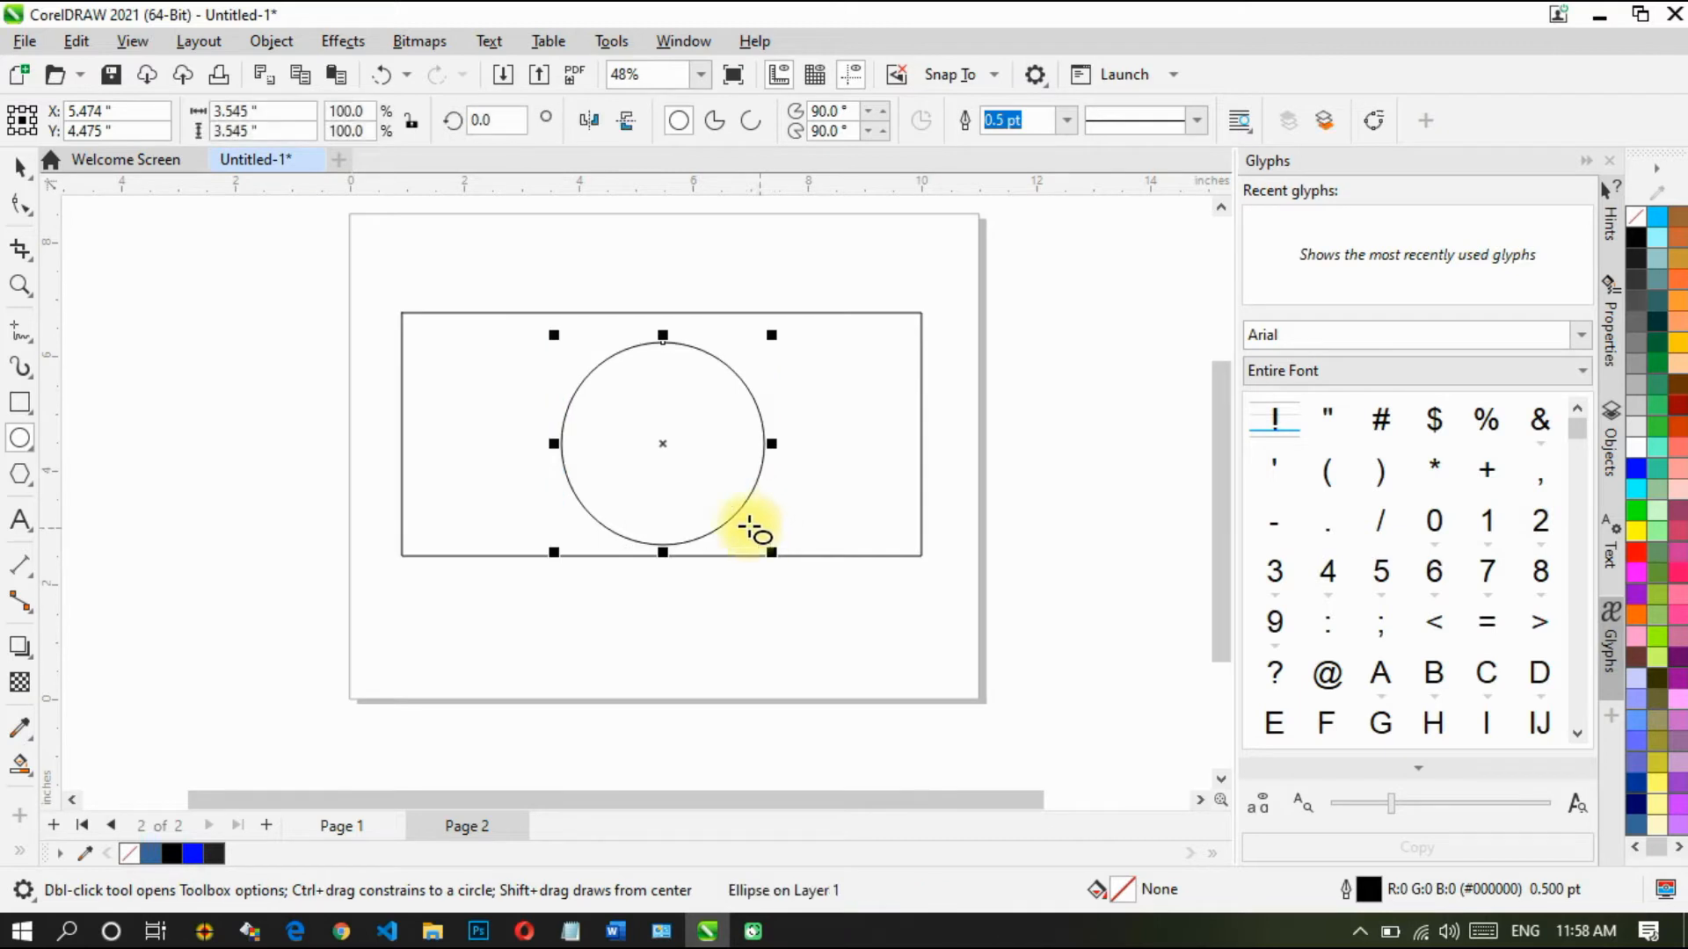
# Step: Align the circle and the rectangle on their horizontal centres so the circle sits midway in the rectangle's height
pyautogui.click(21, 166)
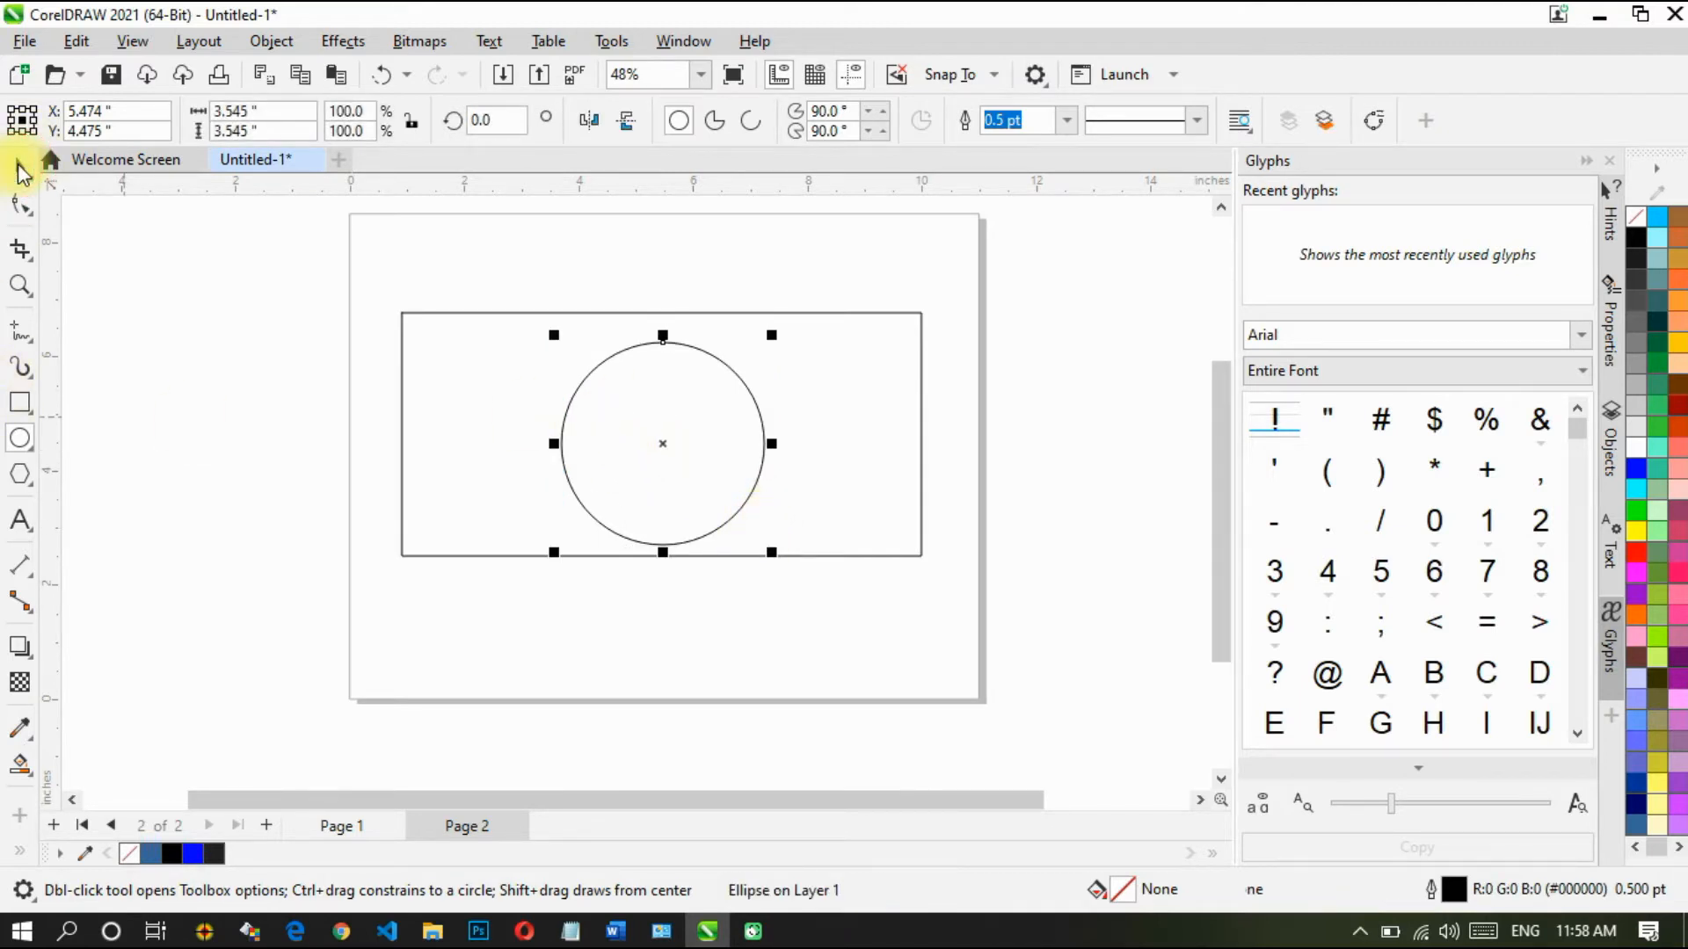
pyautogui.moveTo(345, 277); pyautogui.dragTo(971, 620)
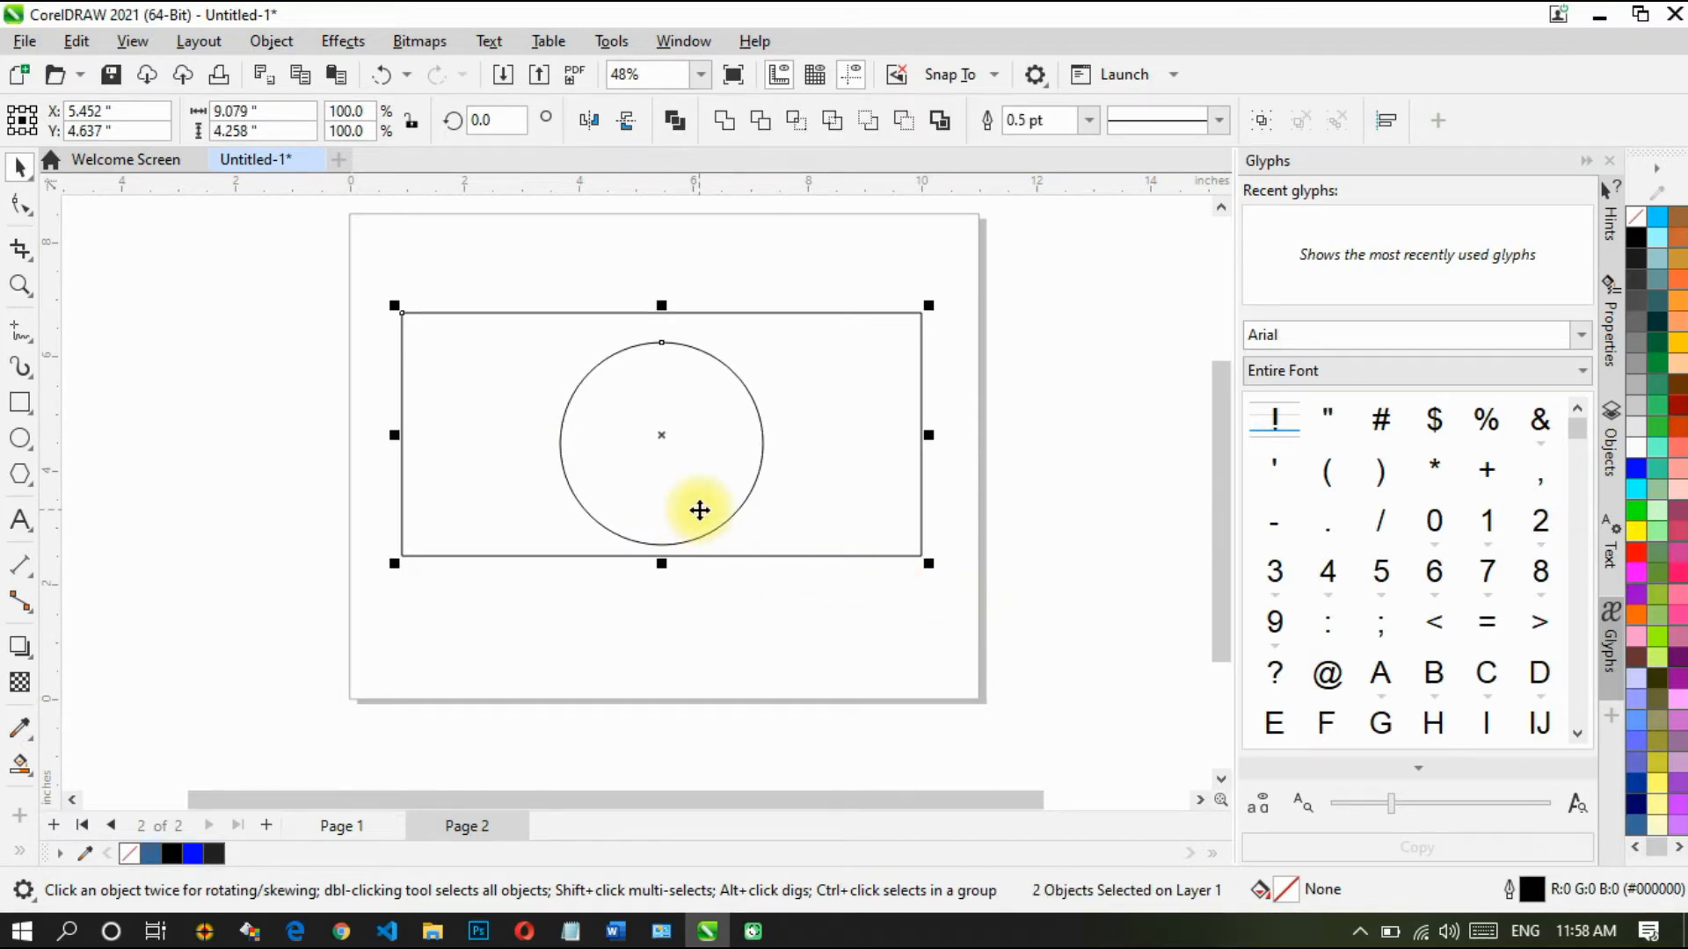
pyautogui.press('e')
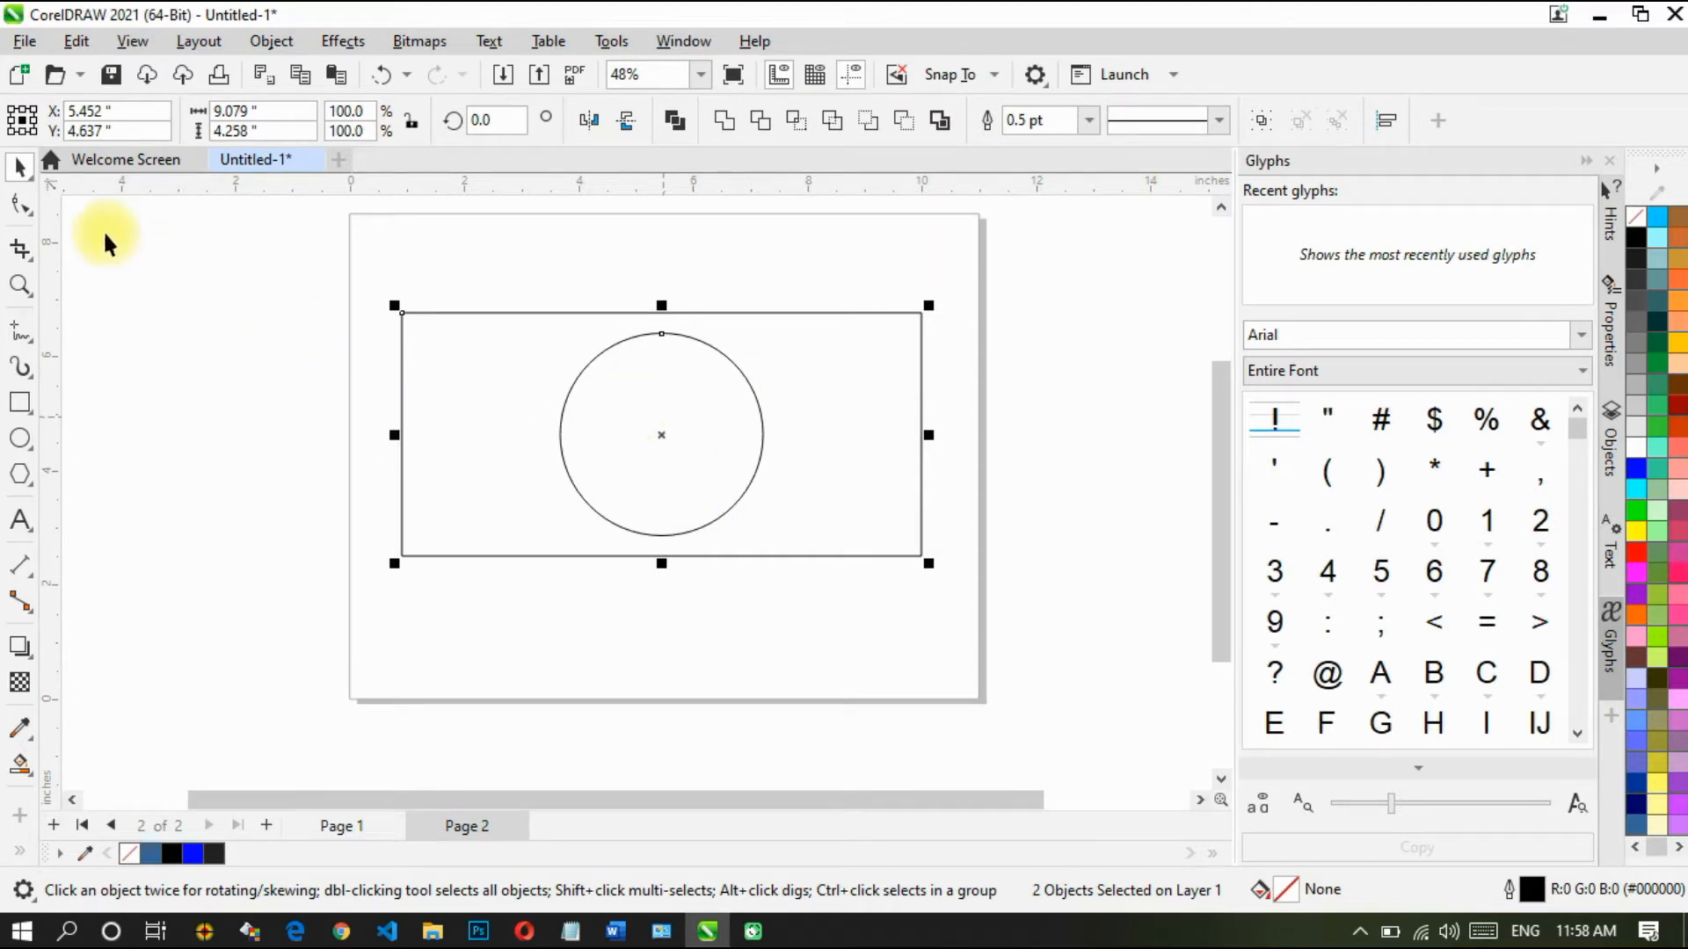
pyautogui.click(185, 365)
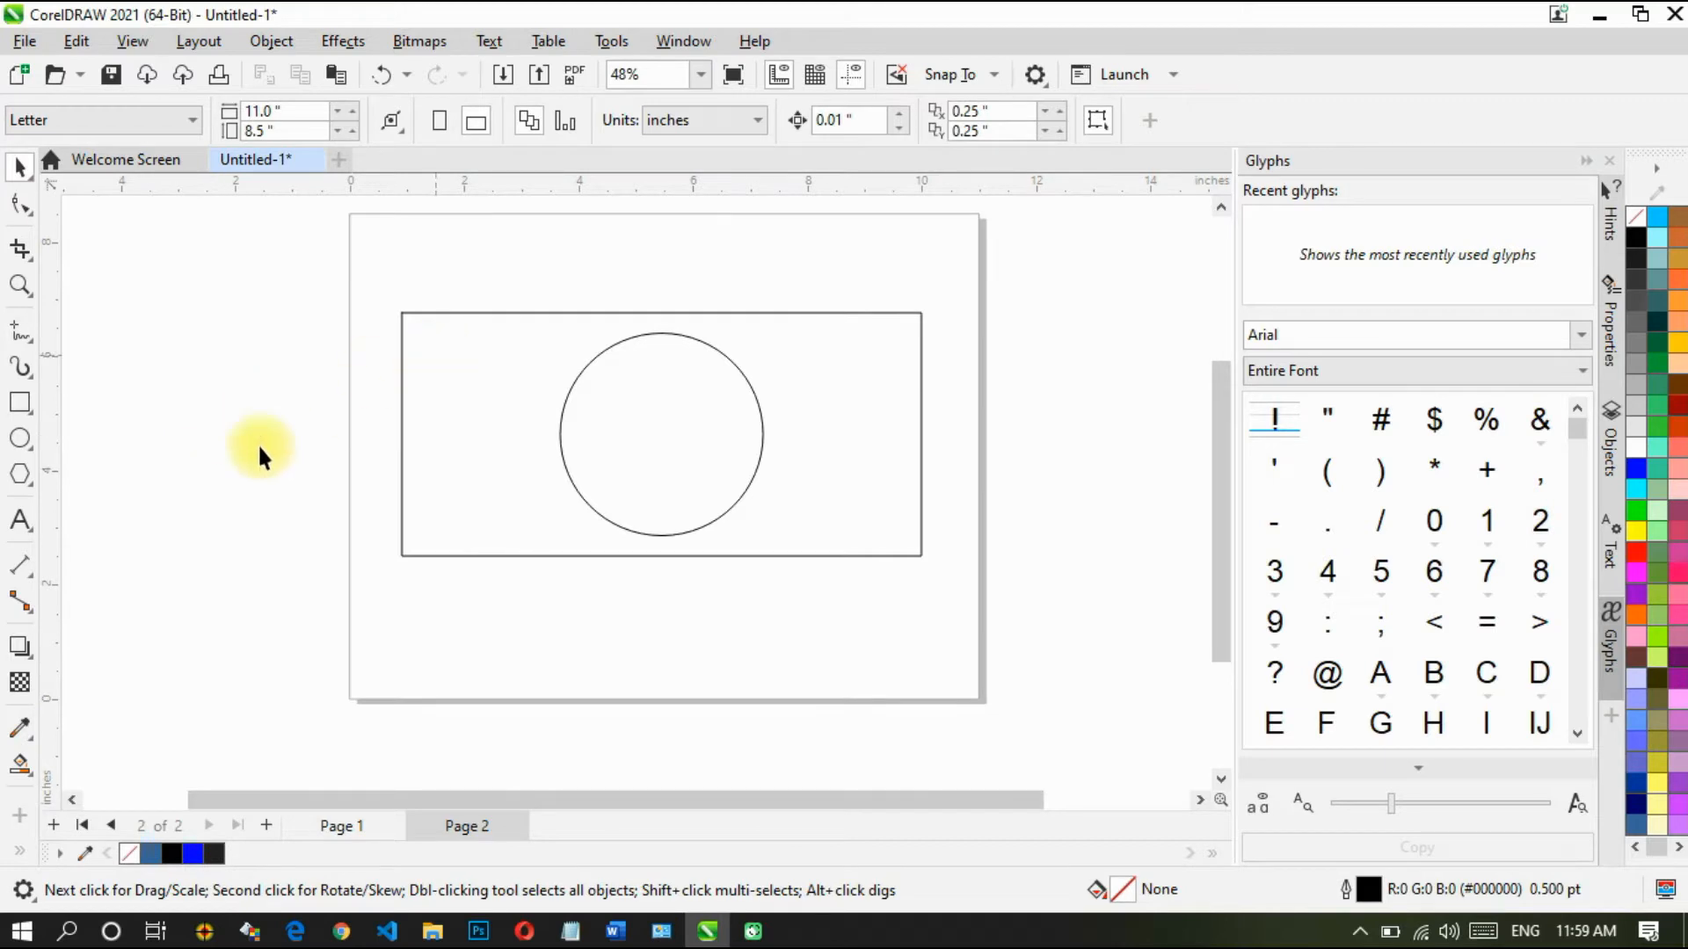
# Step: Round all four corners of the rectangle to a radius of about 0.18 inches with the Shape tool
pyautogui.click(498, 374)
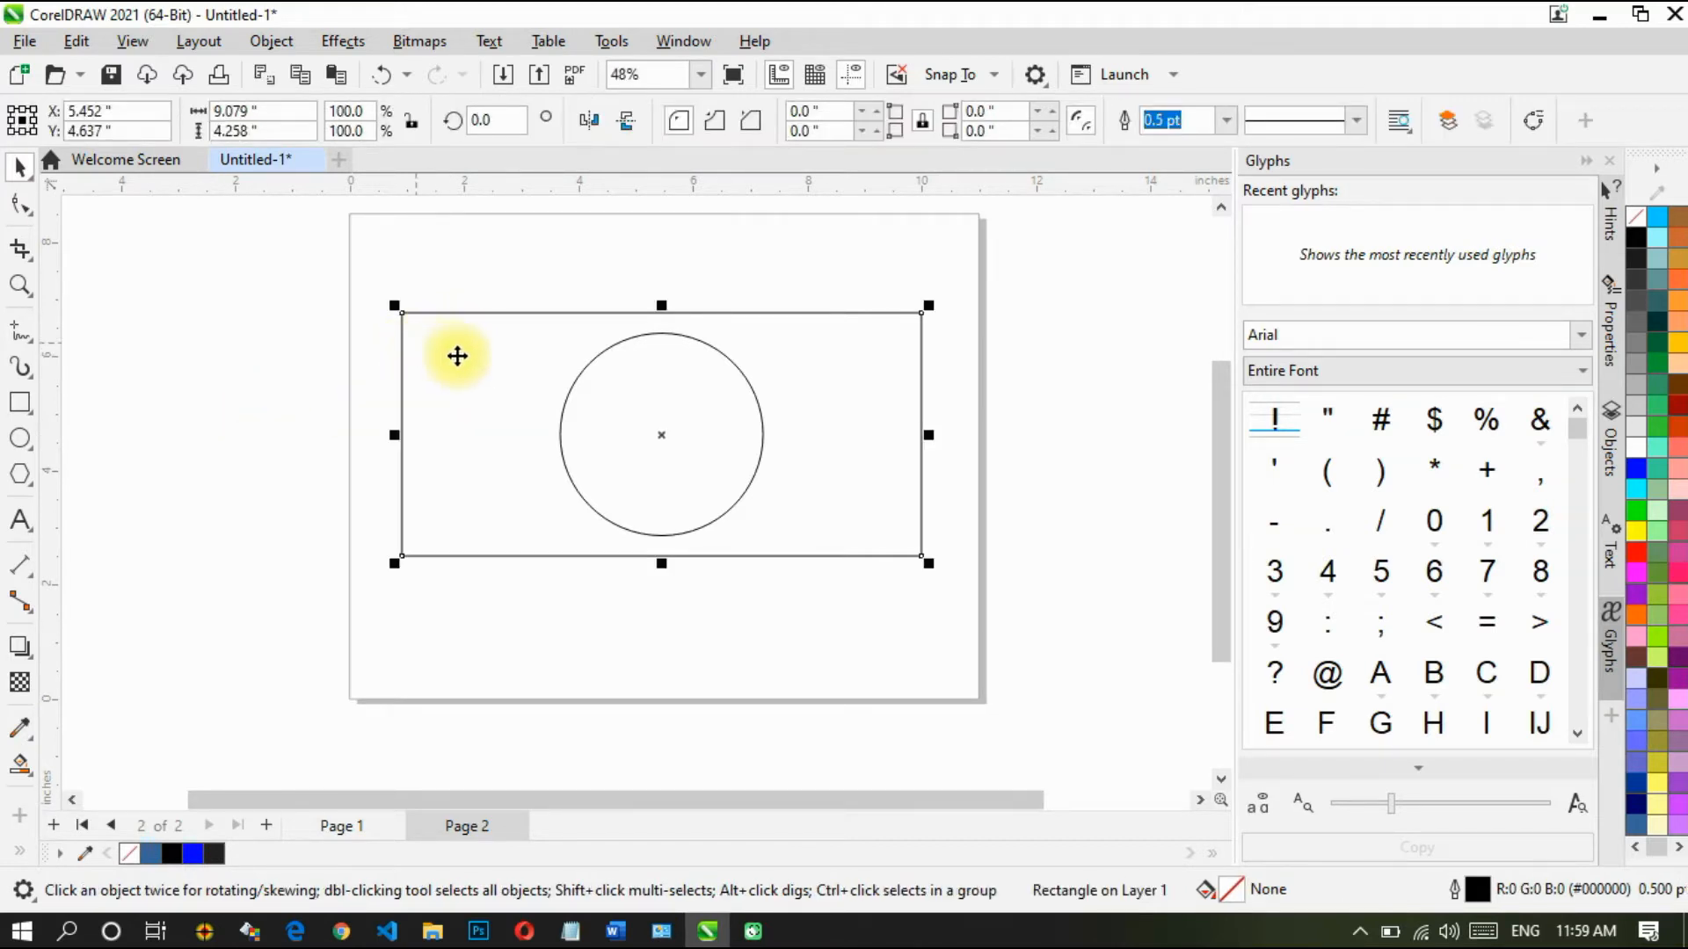
pyautogui.click(19, 211)
pyautogui.click(403, 312)
pyautogui.moveTo(400, 309); pyautogui.dragTo(410, 322)
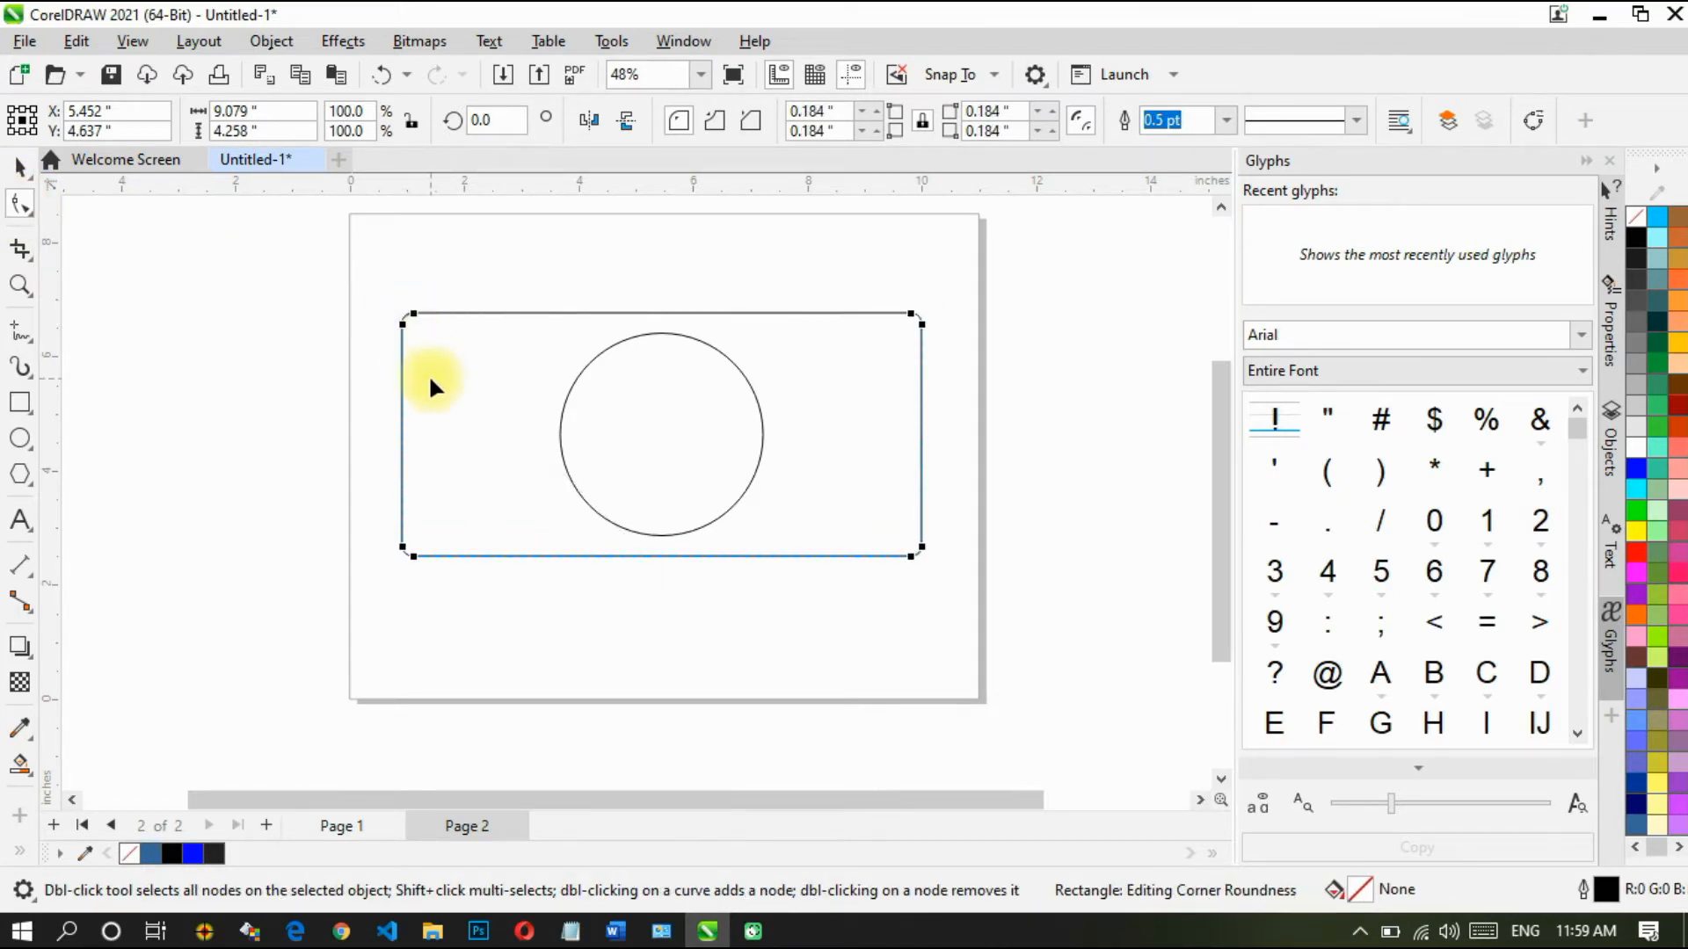
pyautogui.press('space')
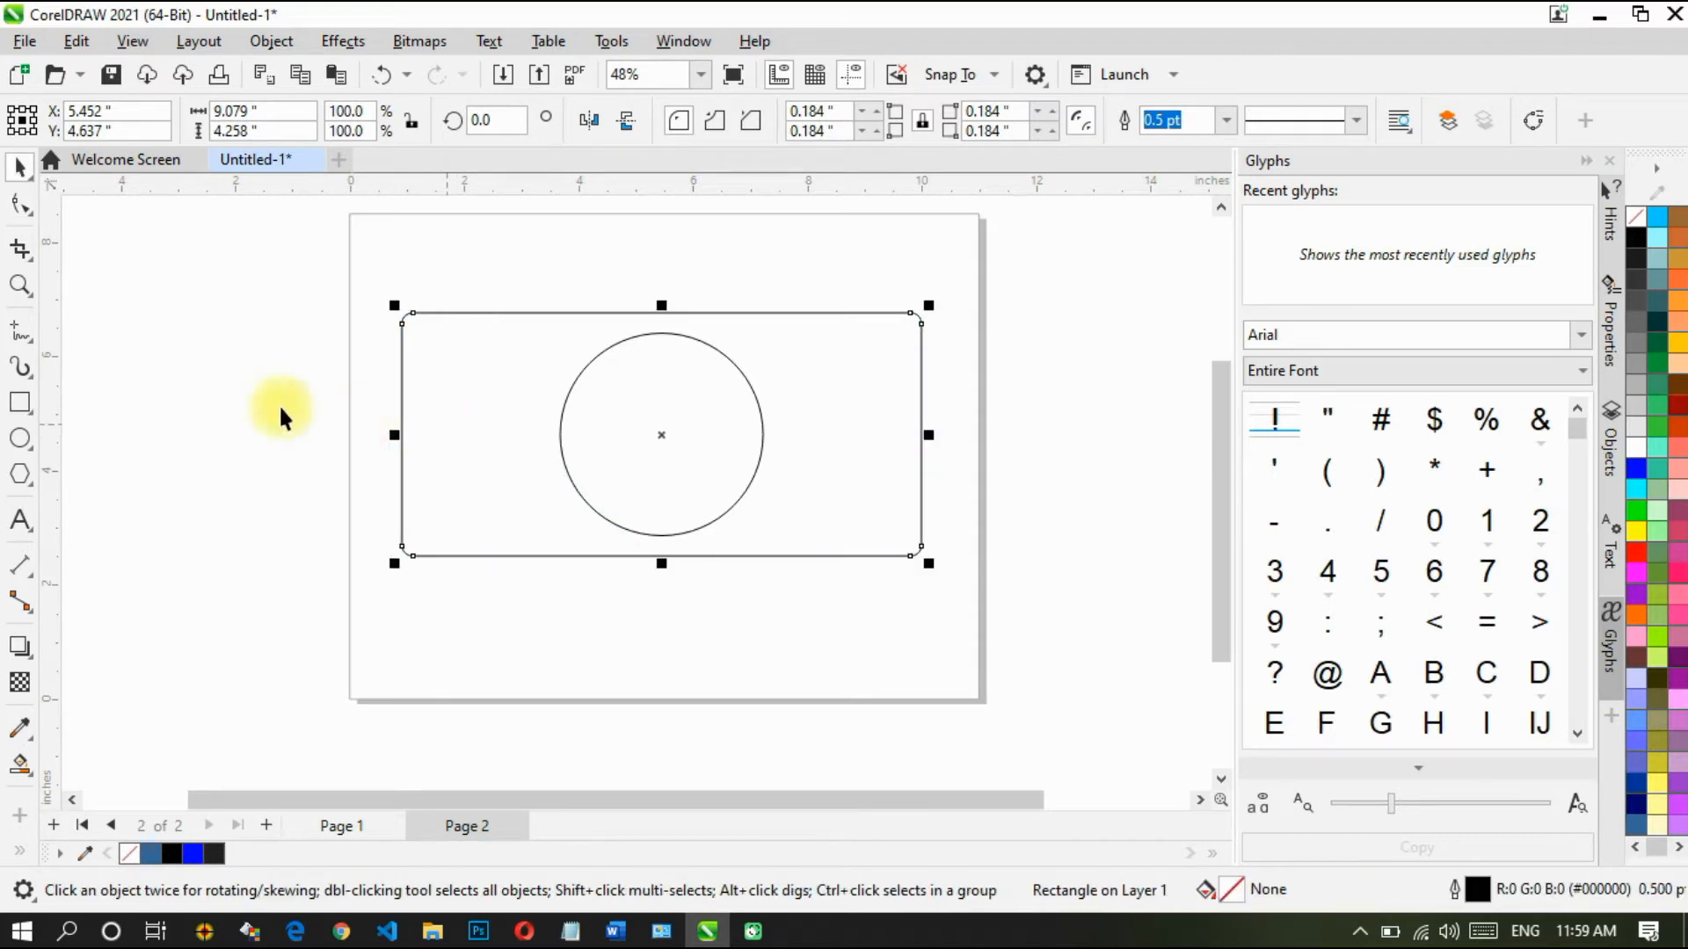
pyautogui.click(343, 366)
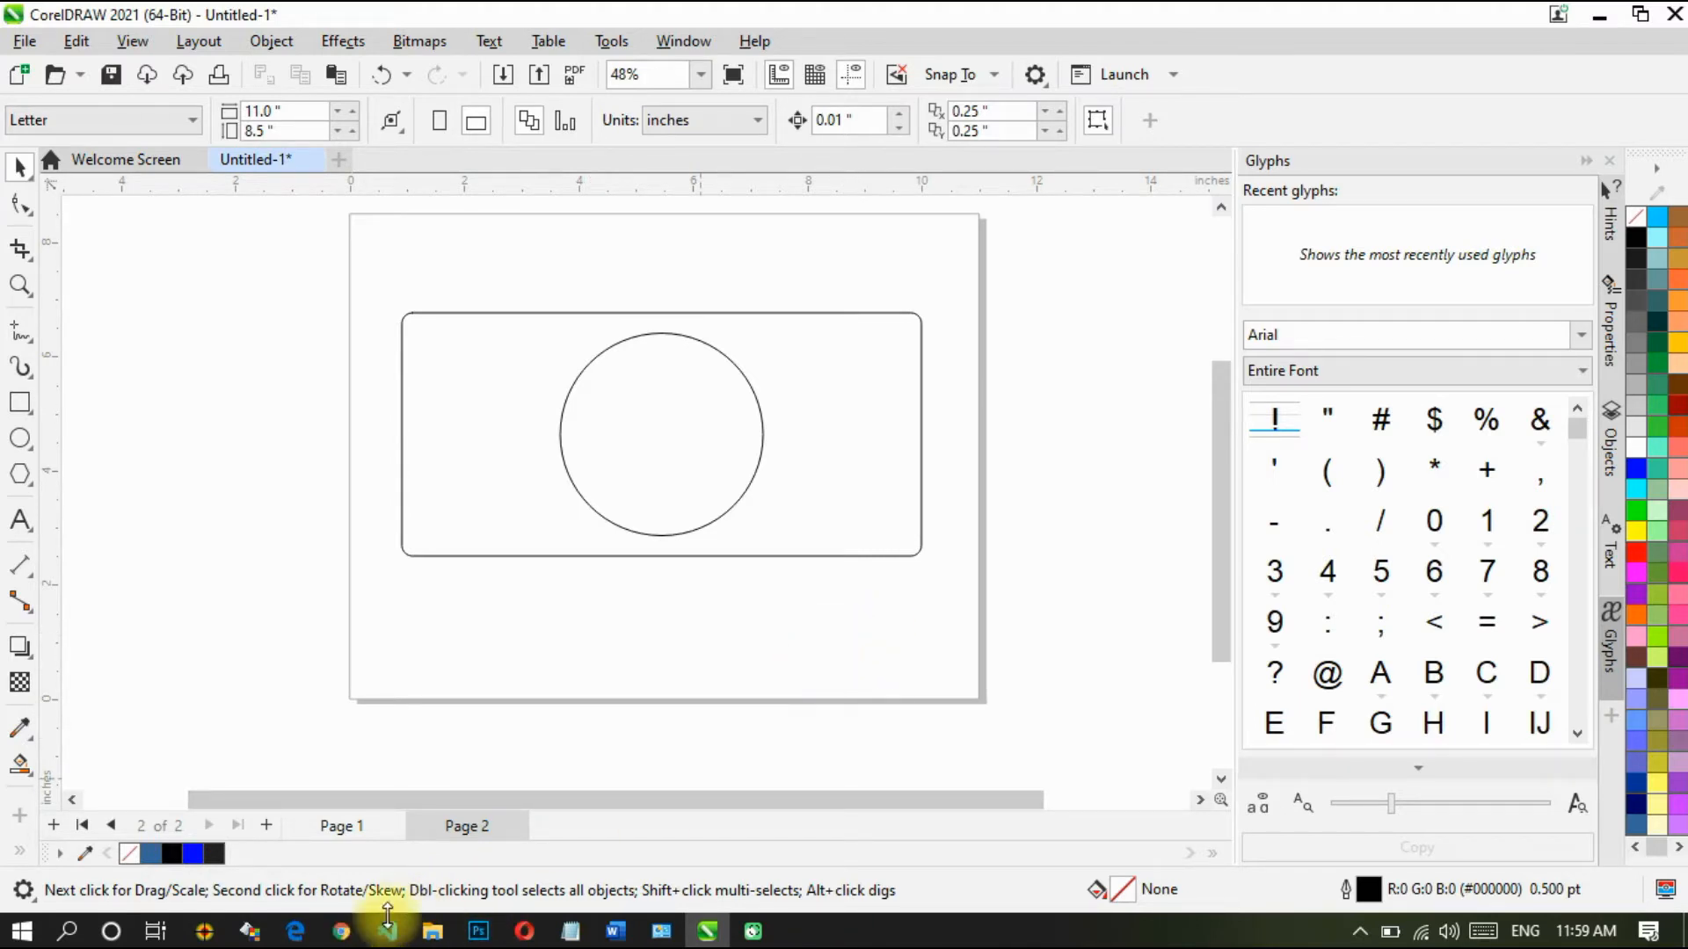
# Step: Switch to Chrome and search Google for "hp font download"
pyautogui.click(342, 931)
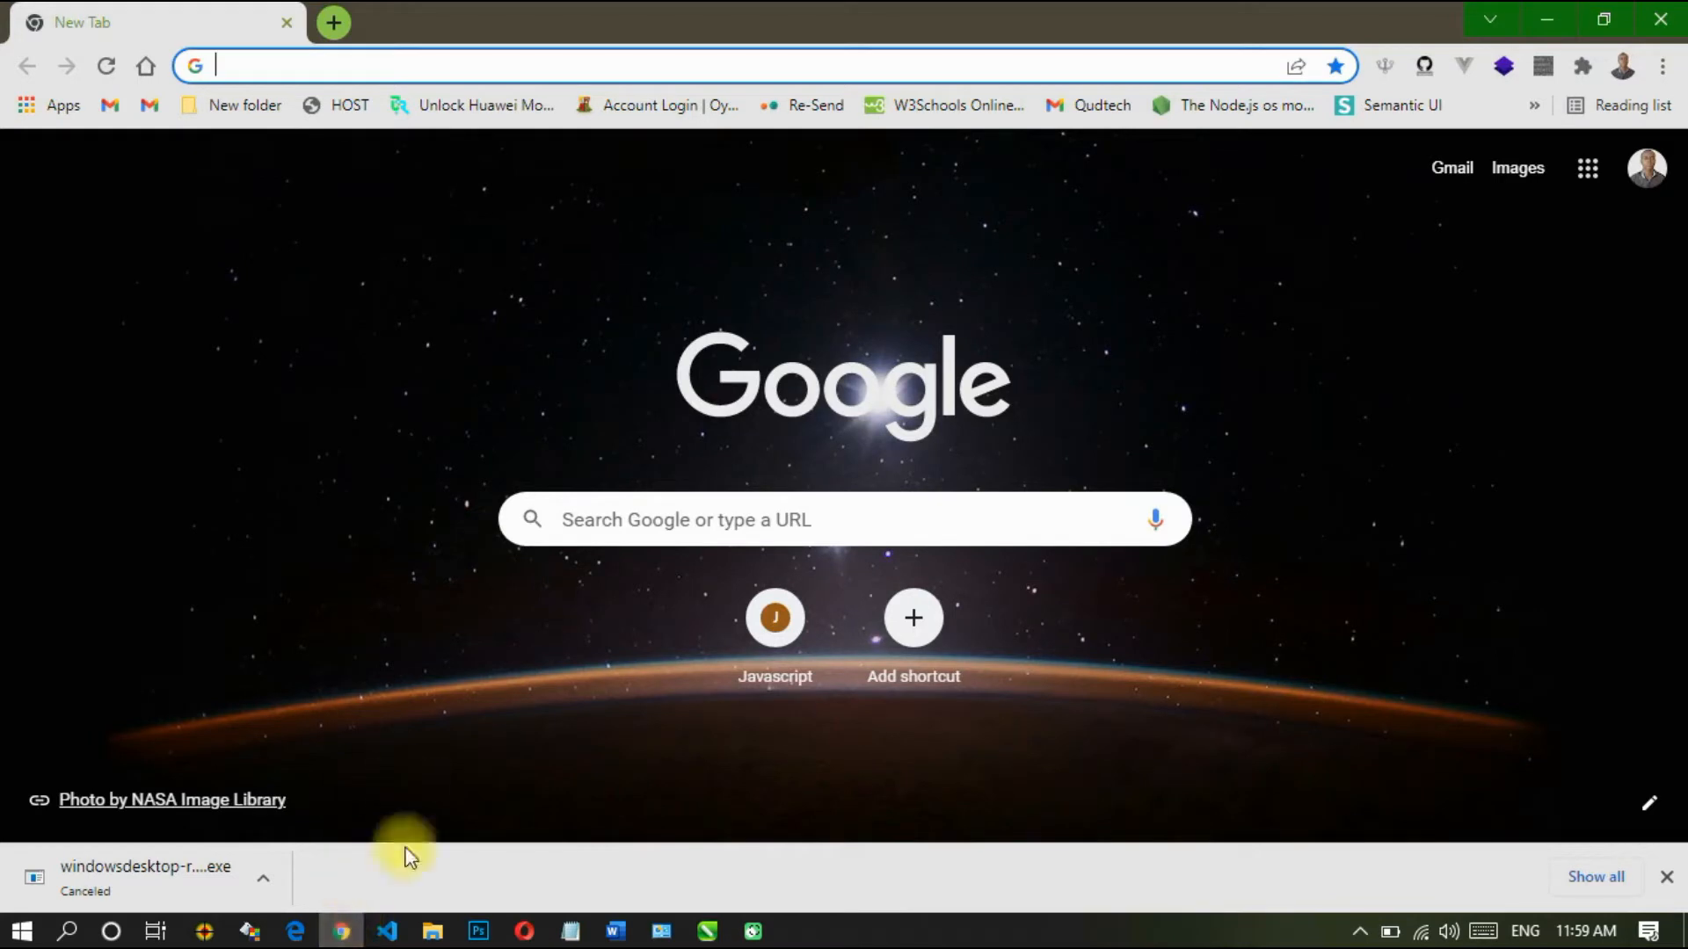
pyautogui.click(461, 66)
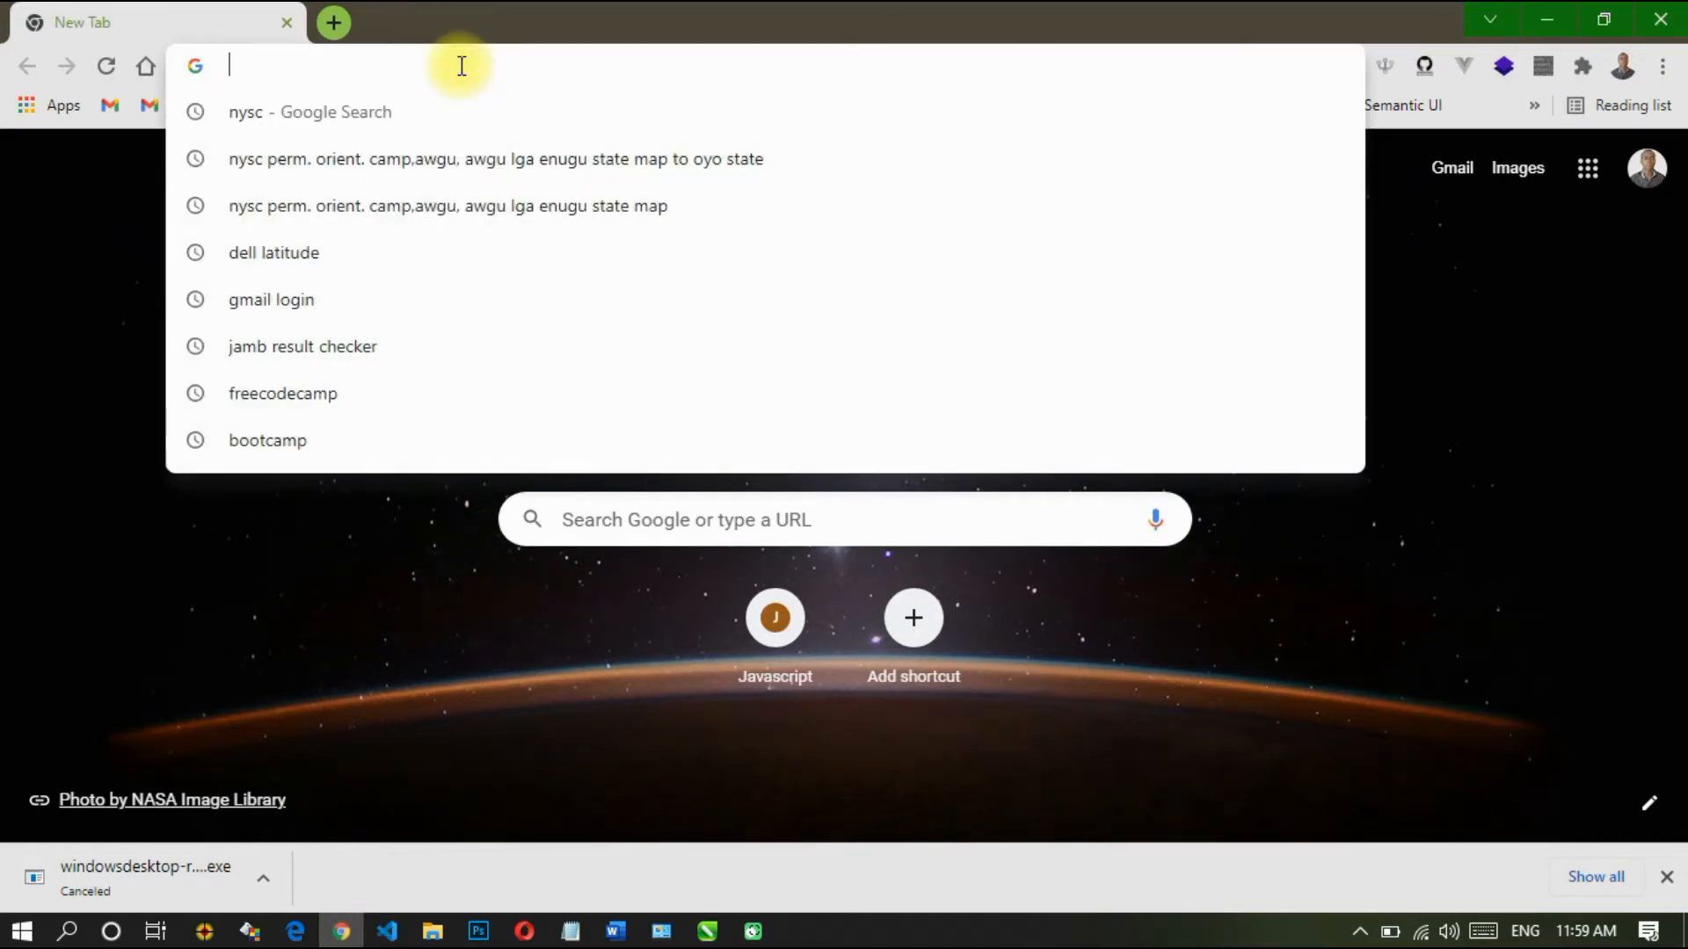
pyautogui.write('hp')
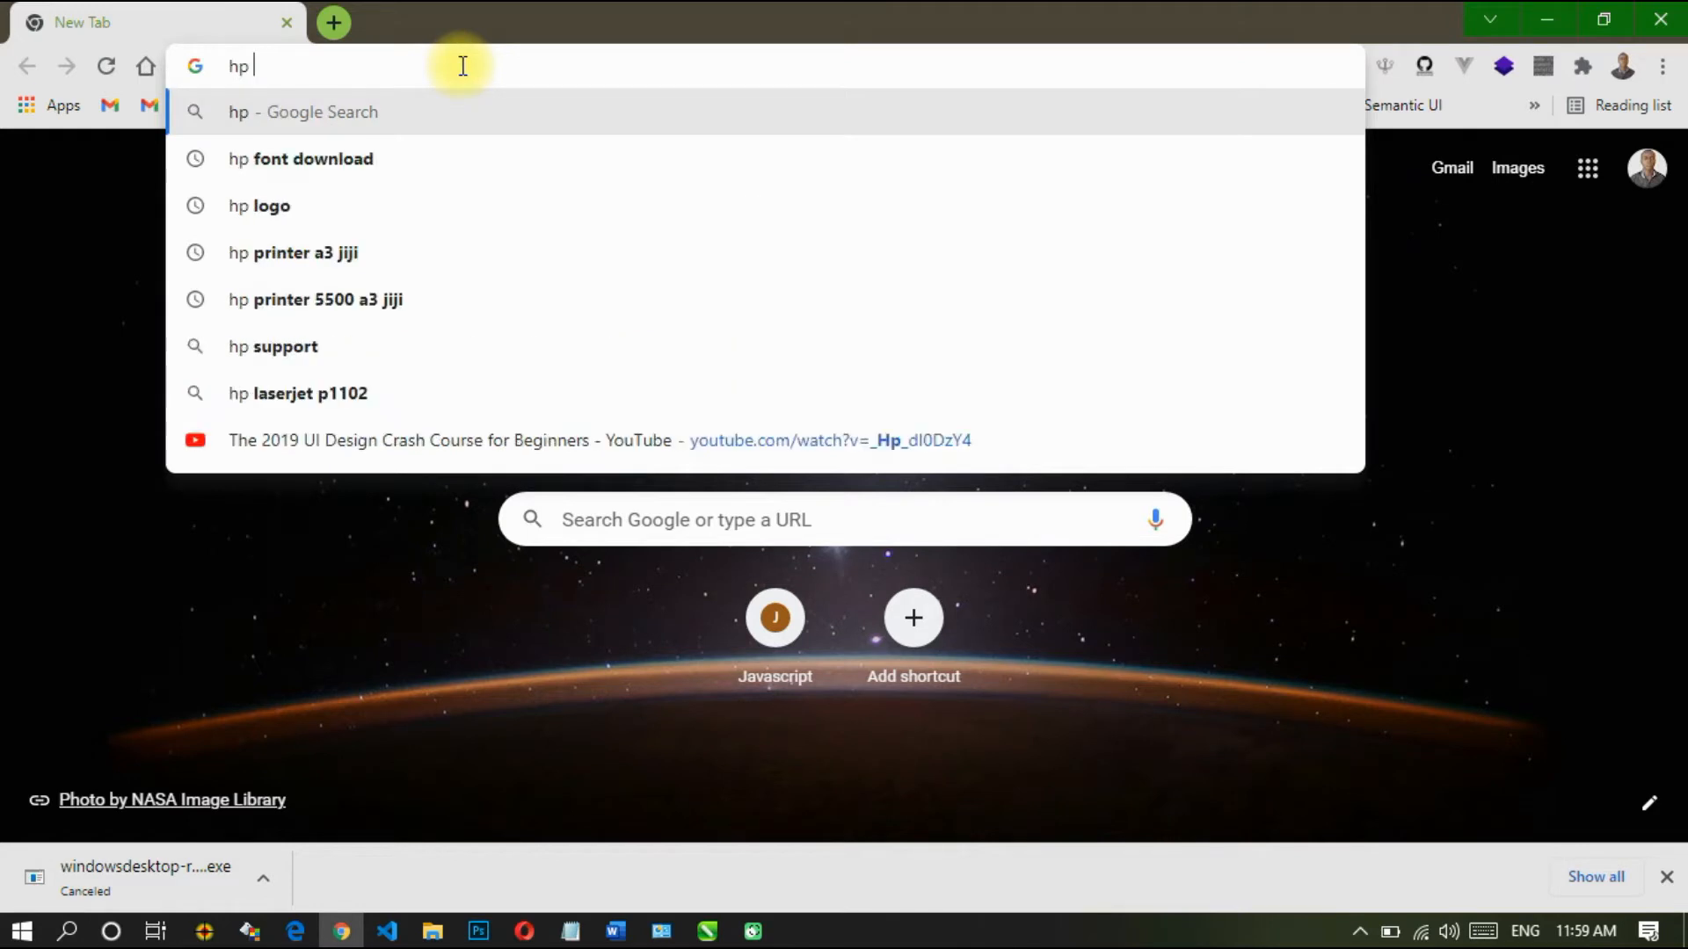
pyautogui.write(' font')
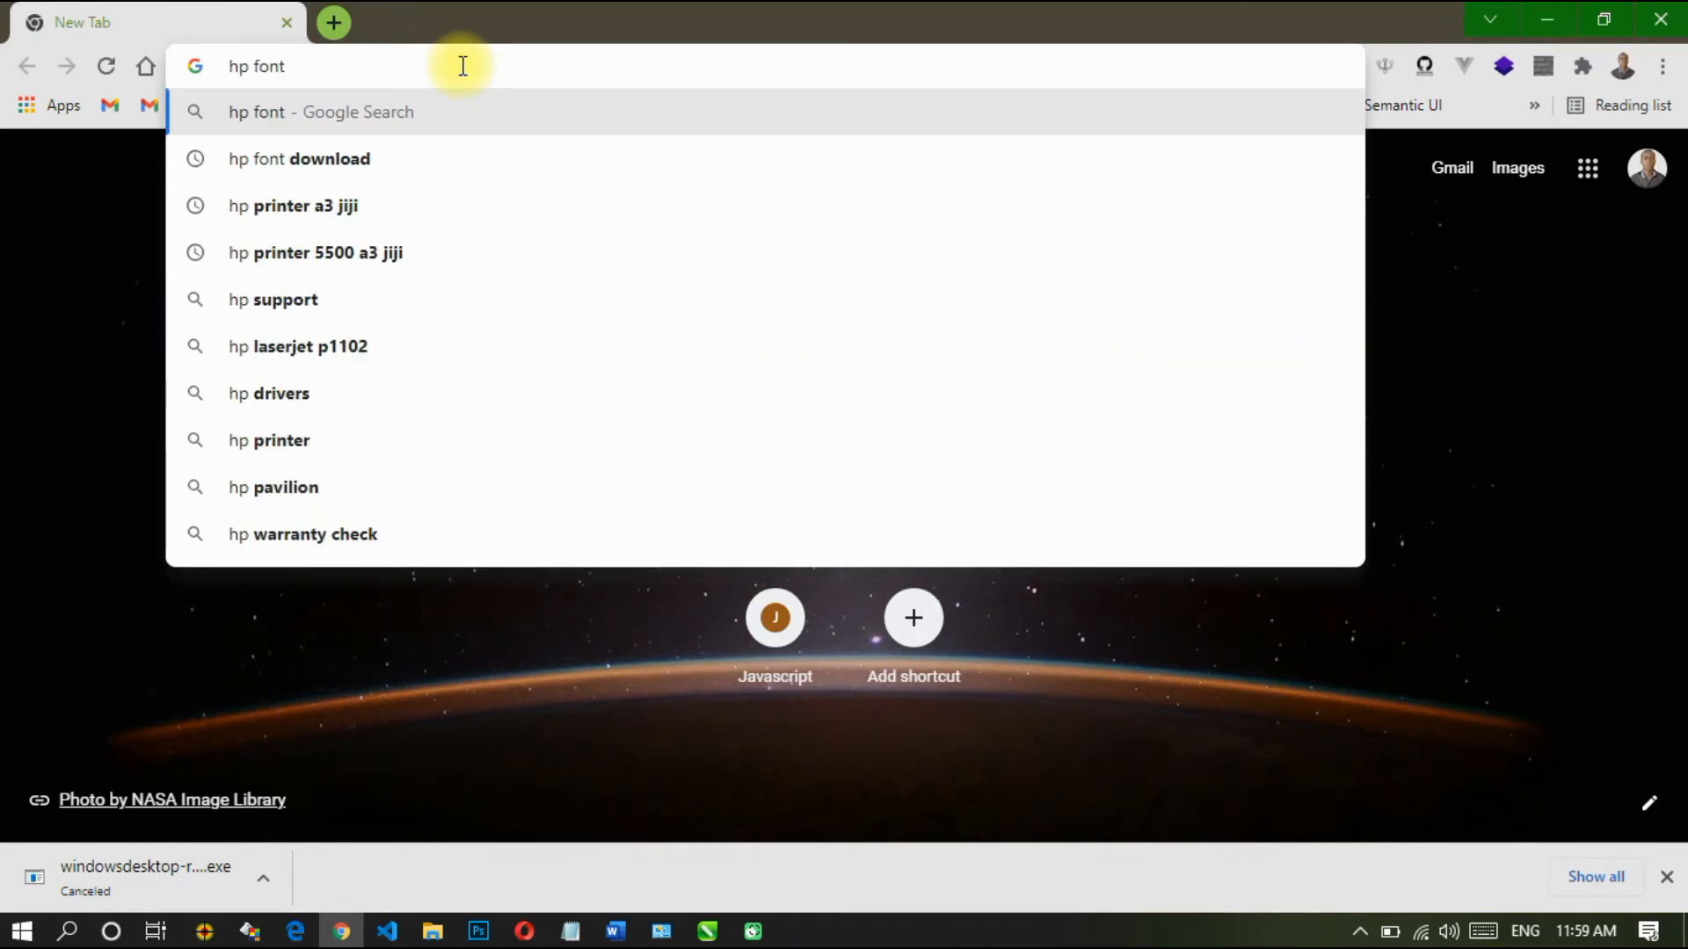
pyautogui.press('Down')
pyautogui.press('Return')
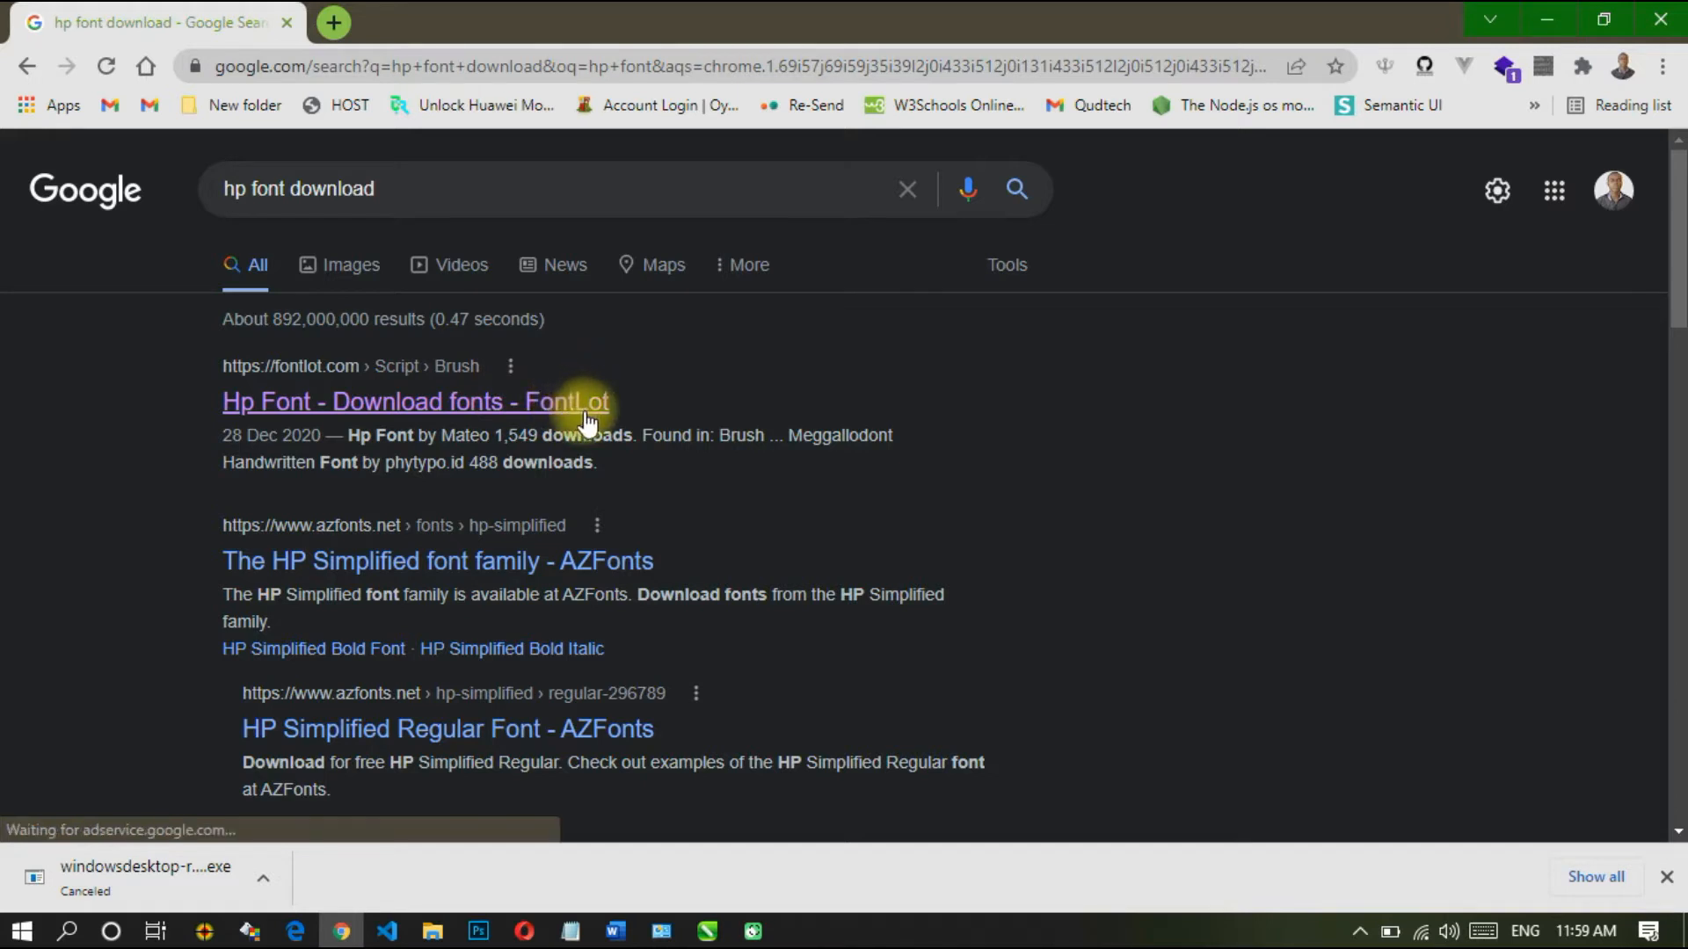
# Step: Open the FontLot search result for Hp Font and download the font's zip archive from that page
pyautogui.click(454, 413)
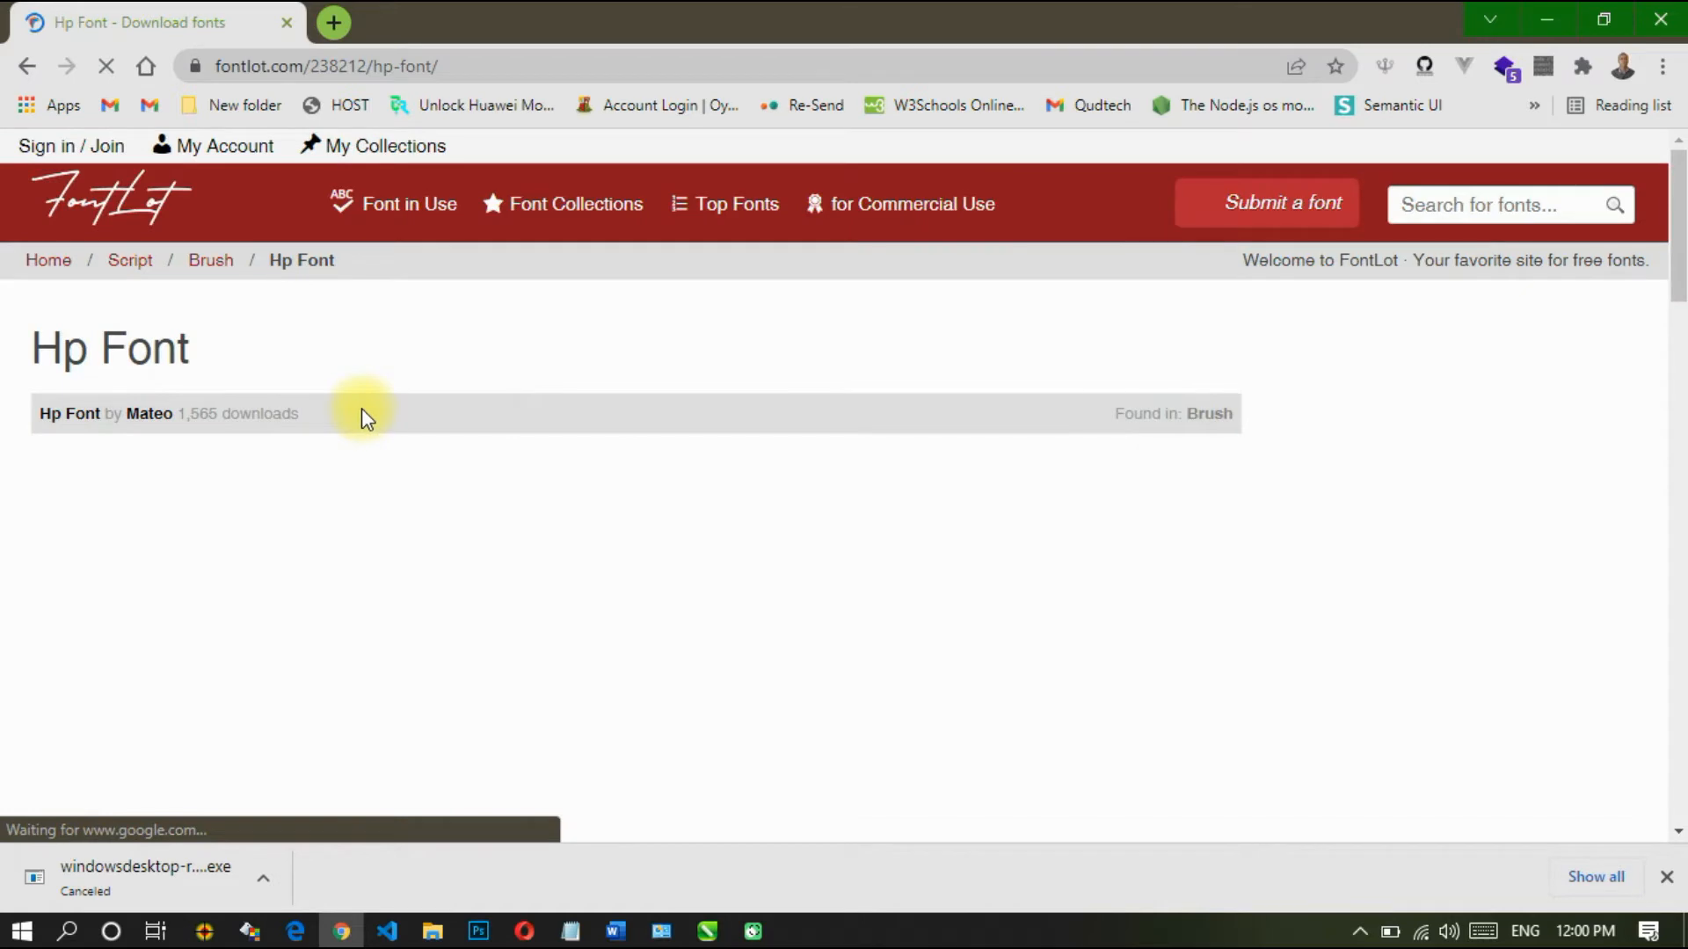
pyautogui.scroll(-4, 492, 440)
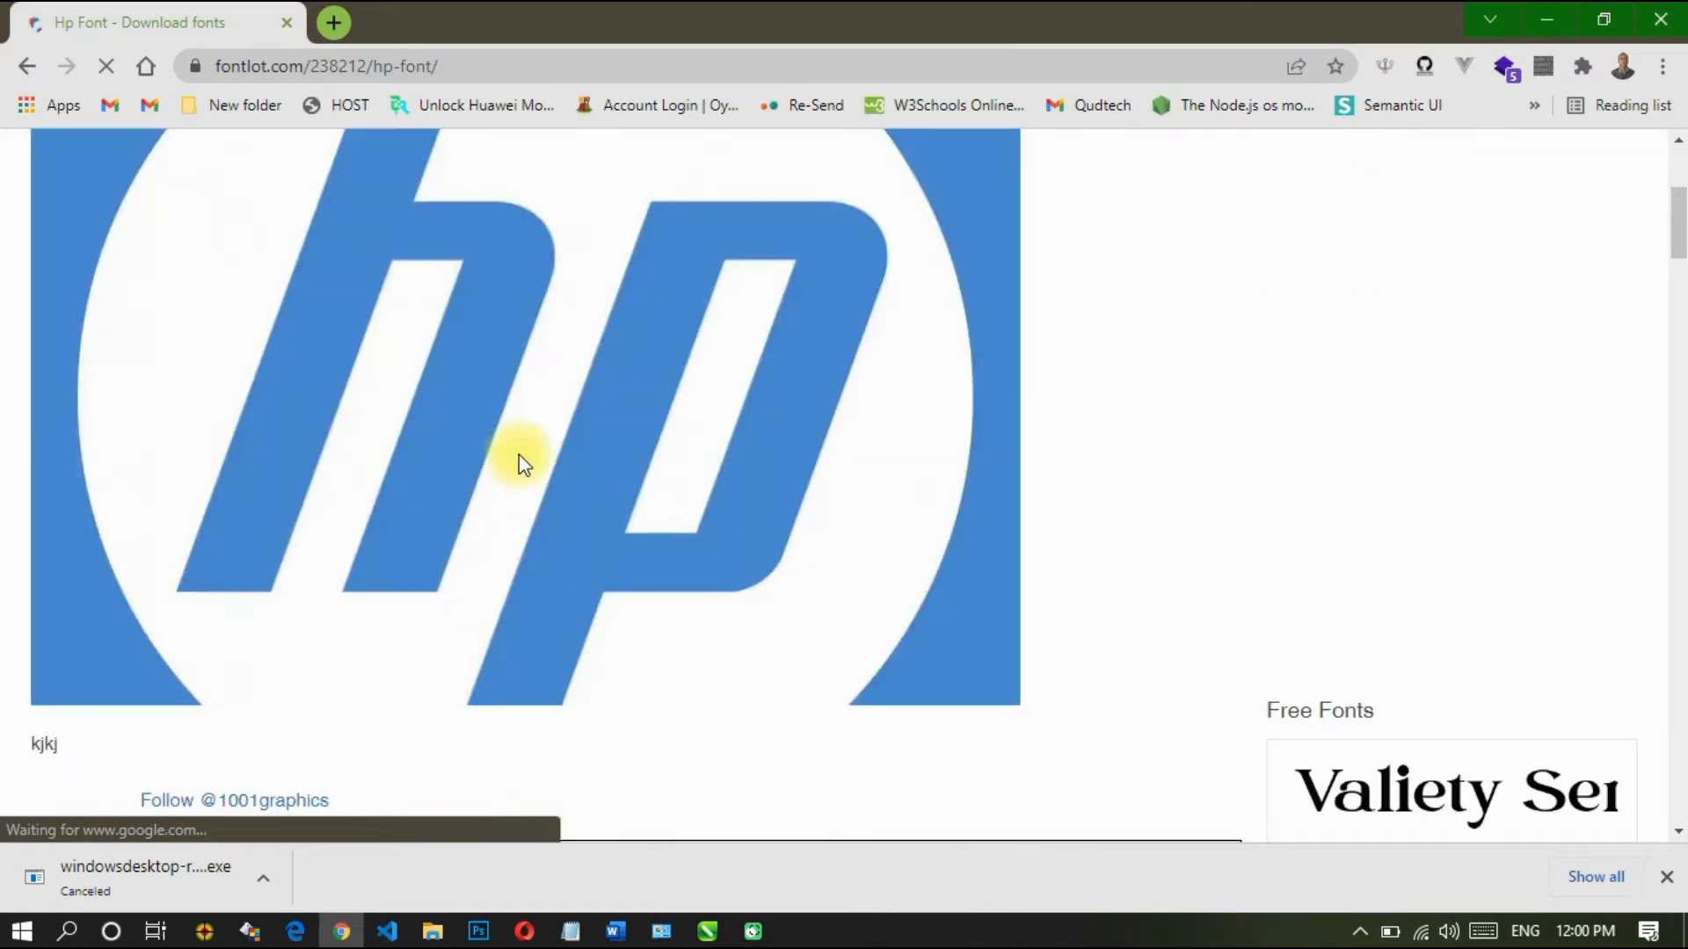
pyautogui.scroll(4, 519, 455)
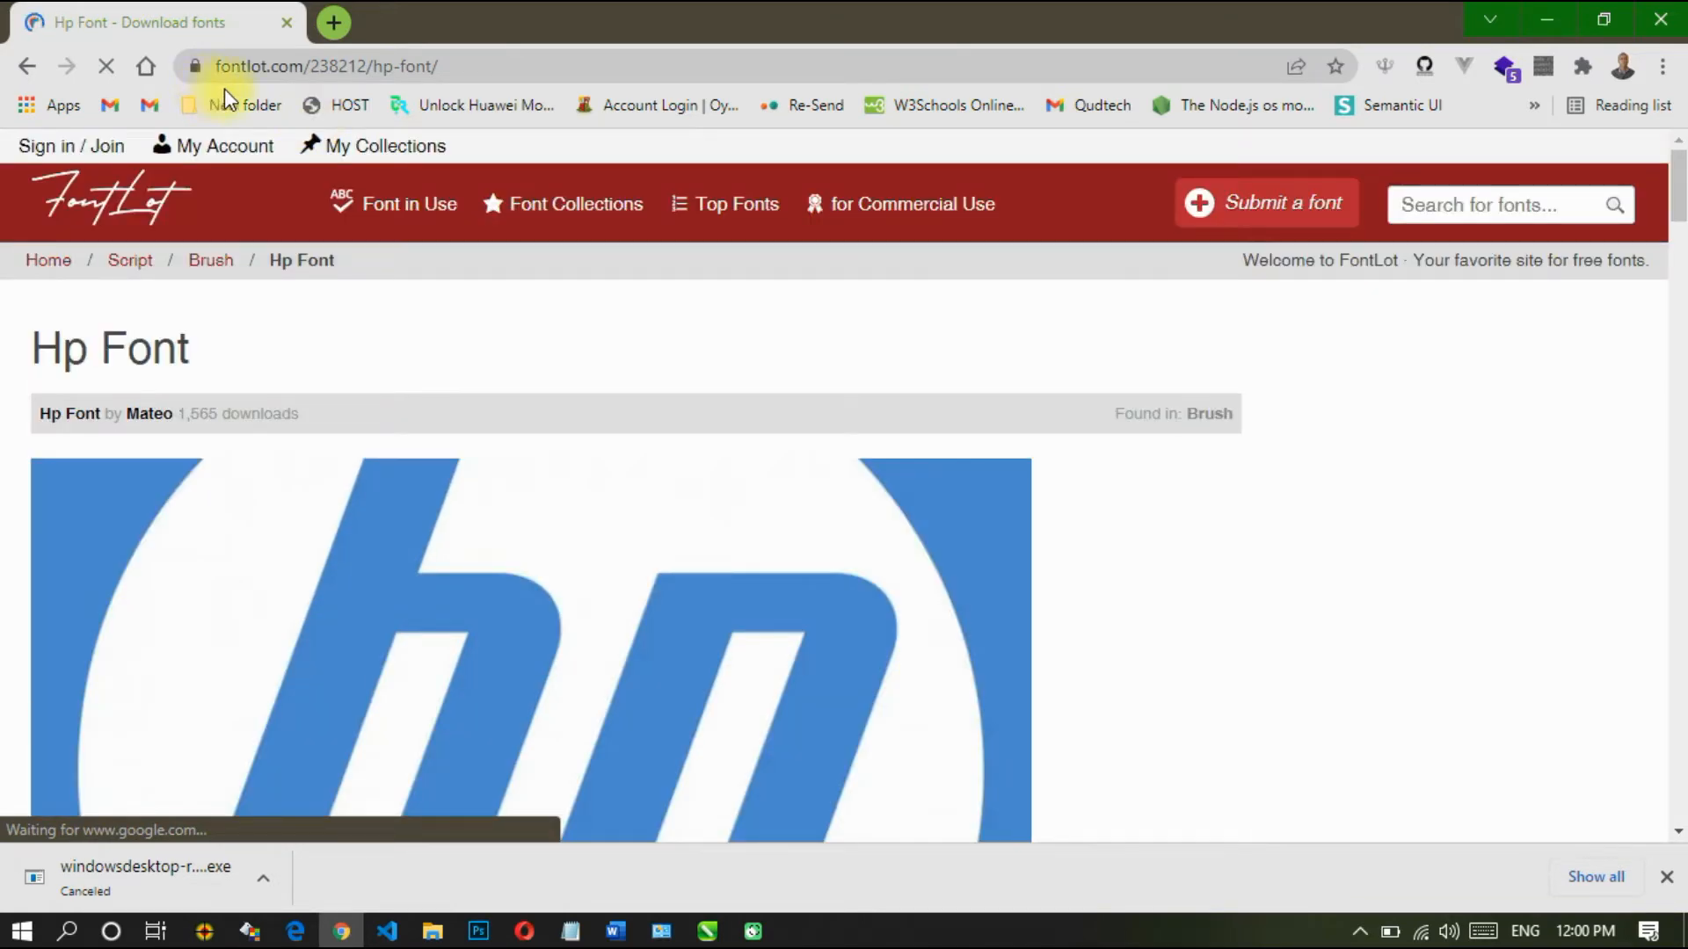
pyautogui.scroll(-5, 377, 323)
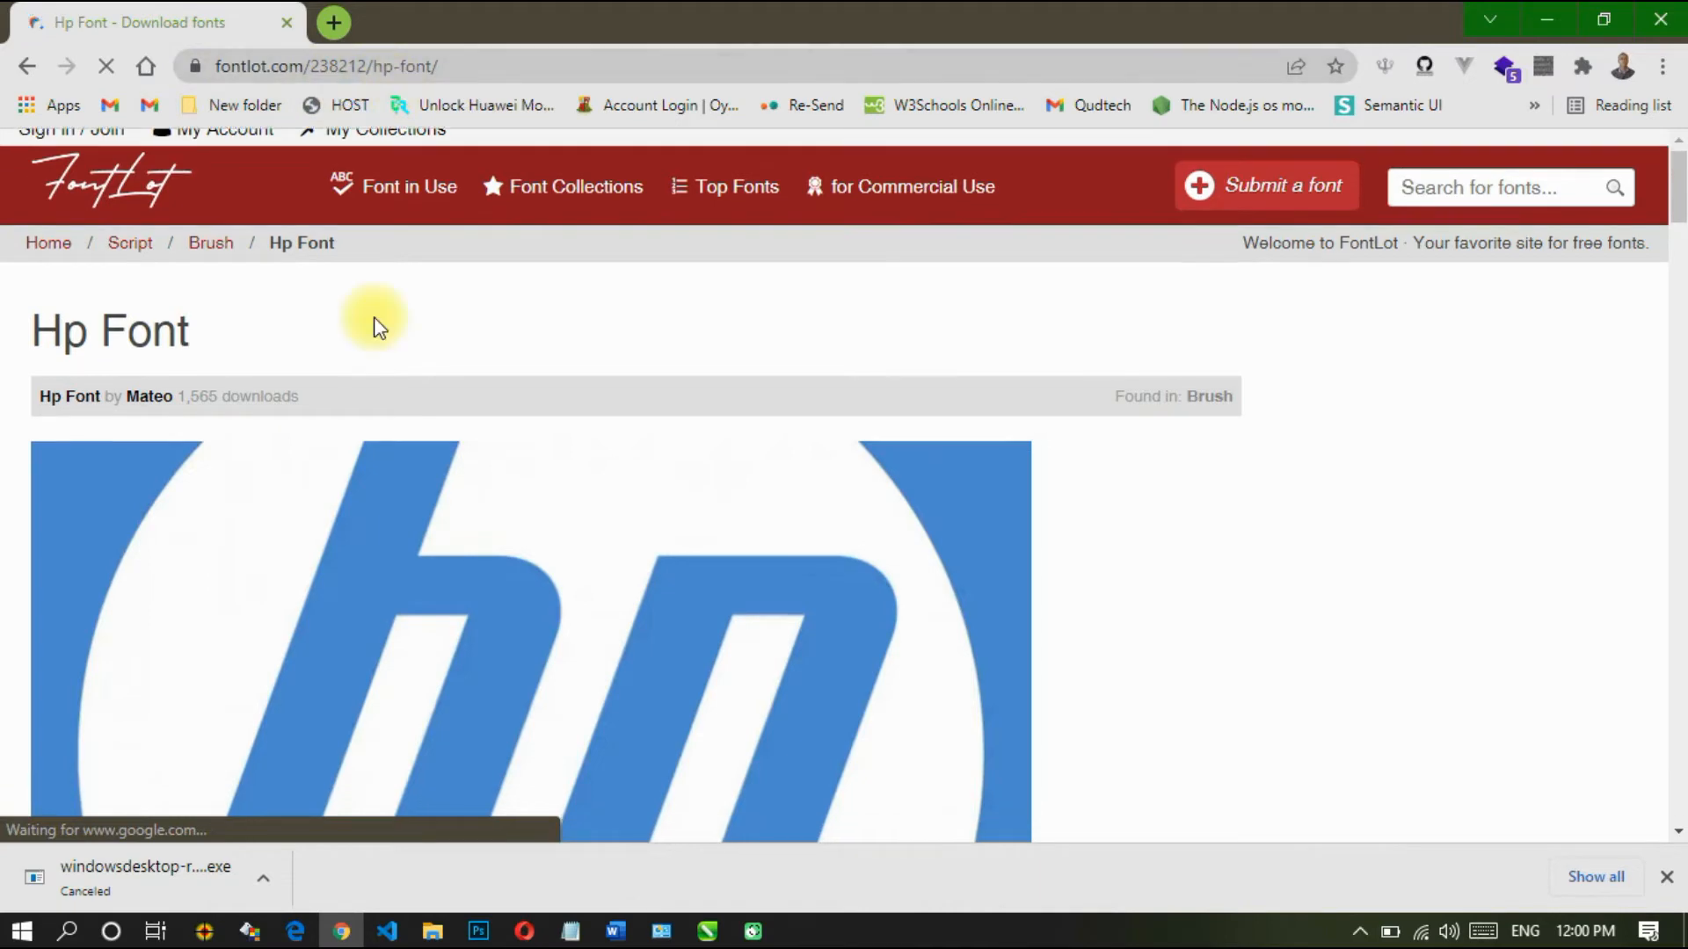
pyautogui.scroll(-2, 483, 409)
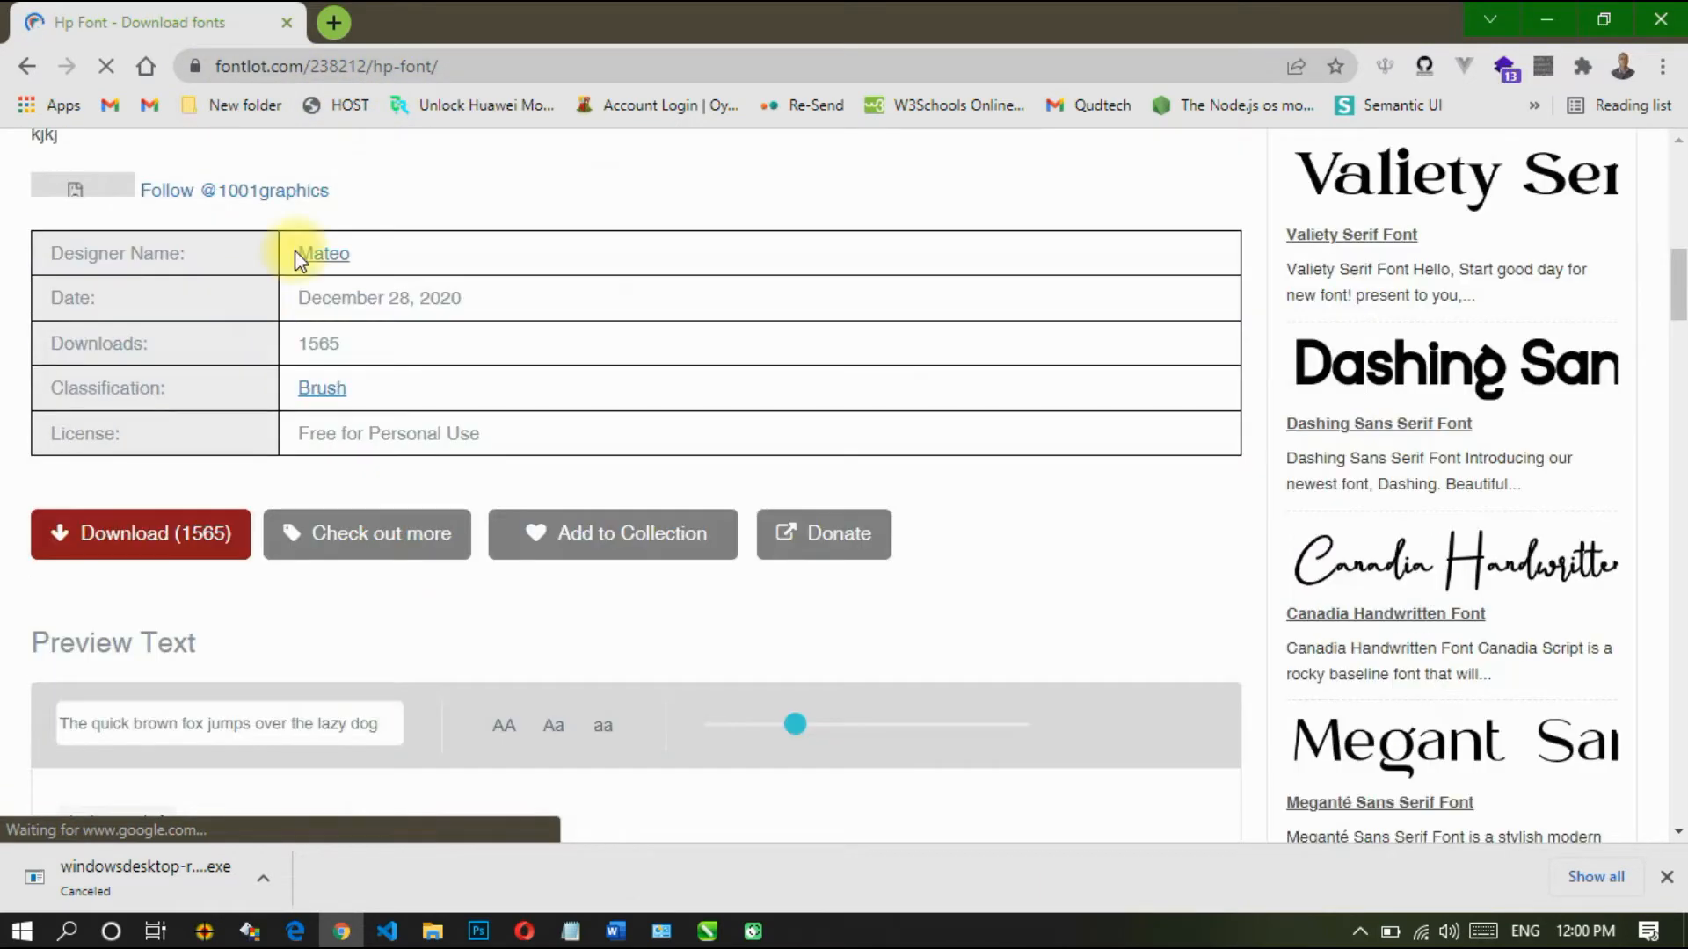
pyautogui.scroll(-1, 239, 536)
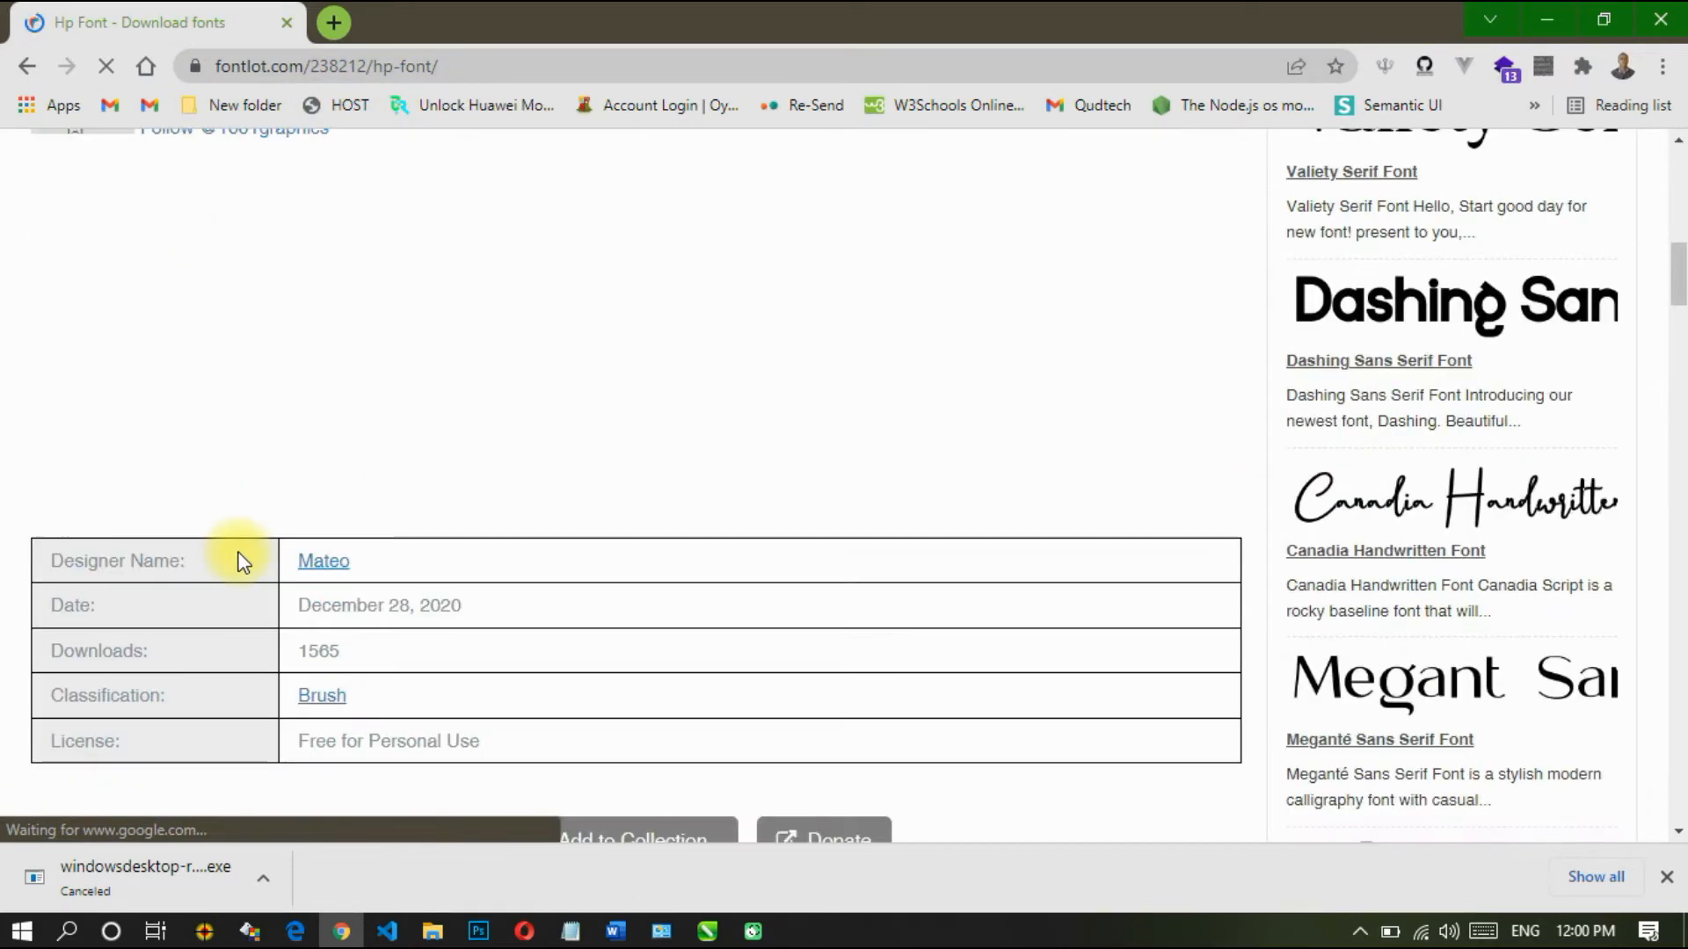
pyautogui.scroll(-1, 290, 545)
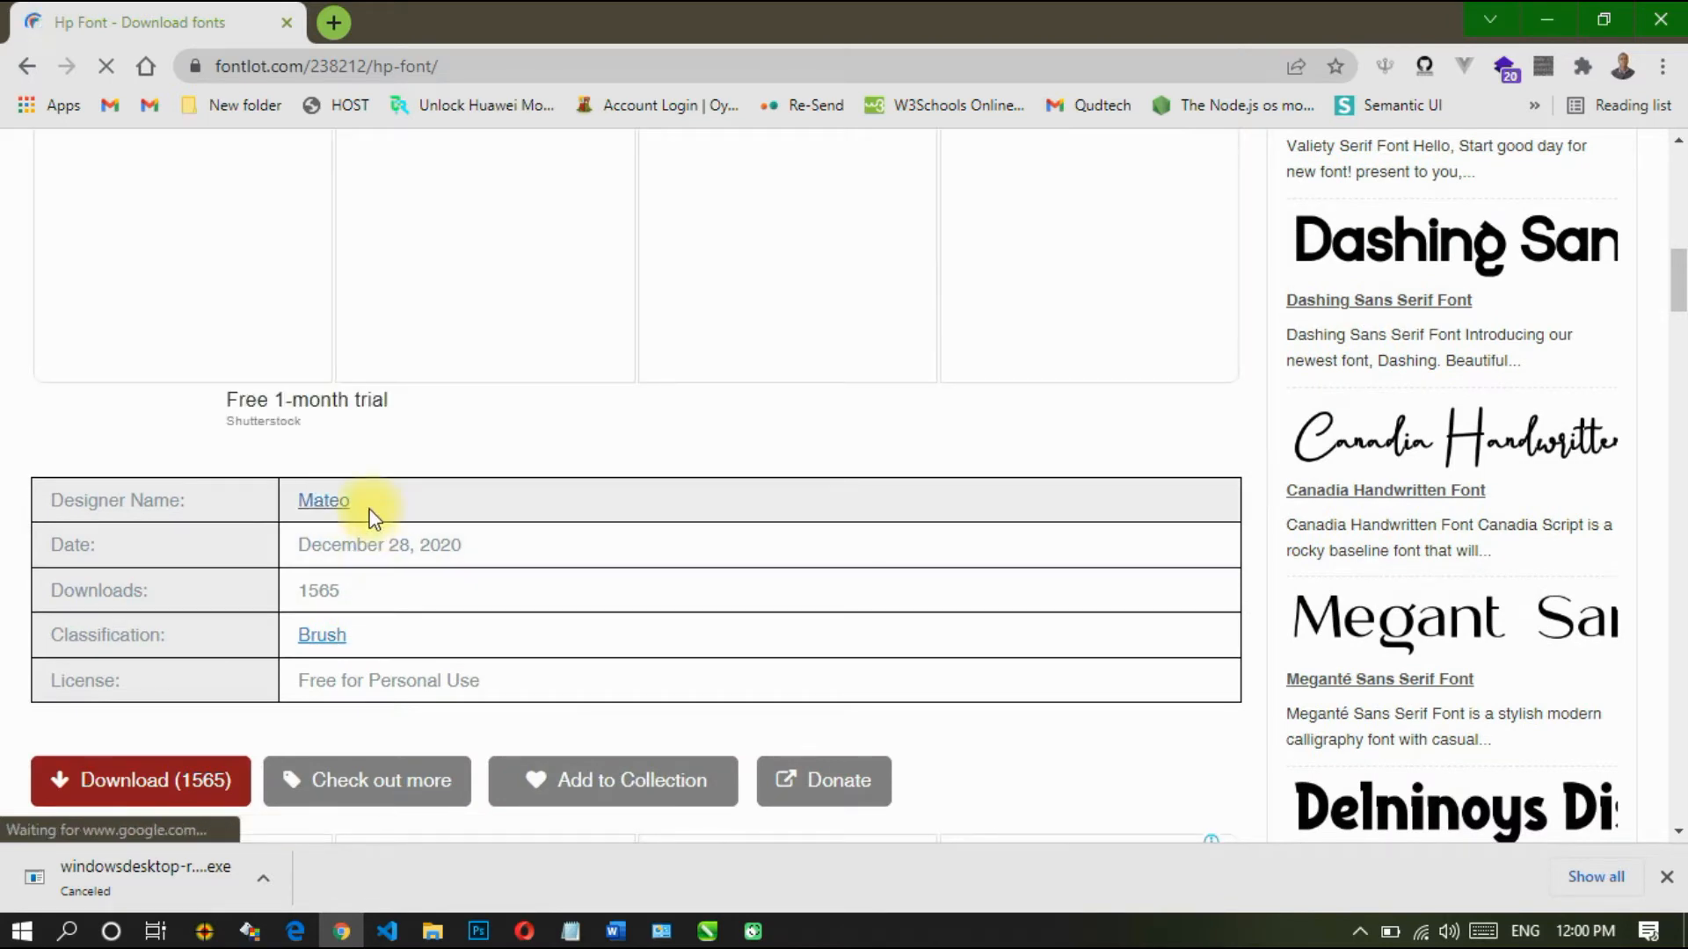
pyautogui.scroll(-2, 355, 508)
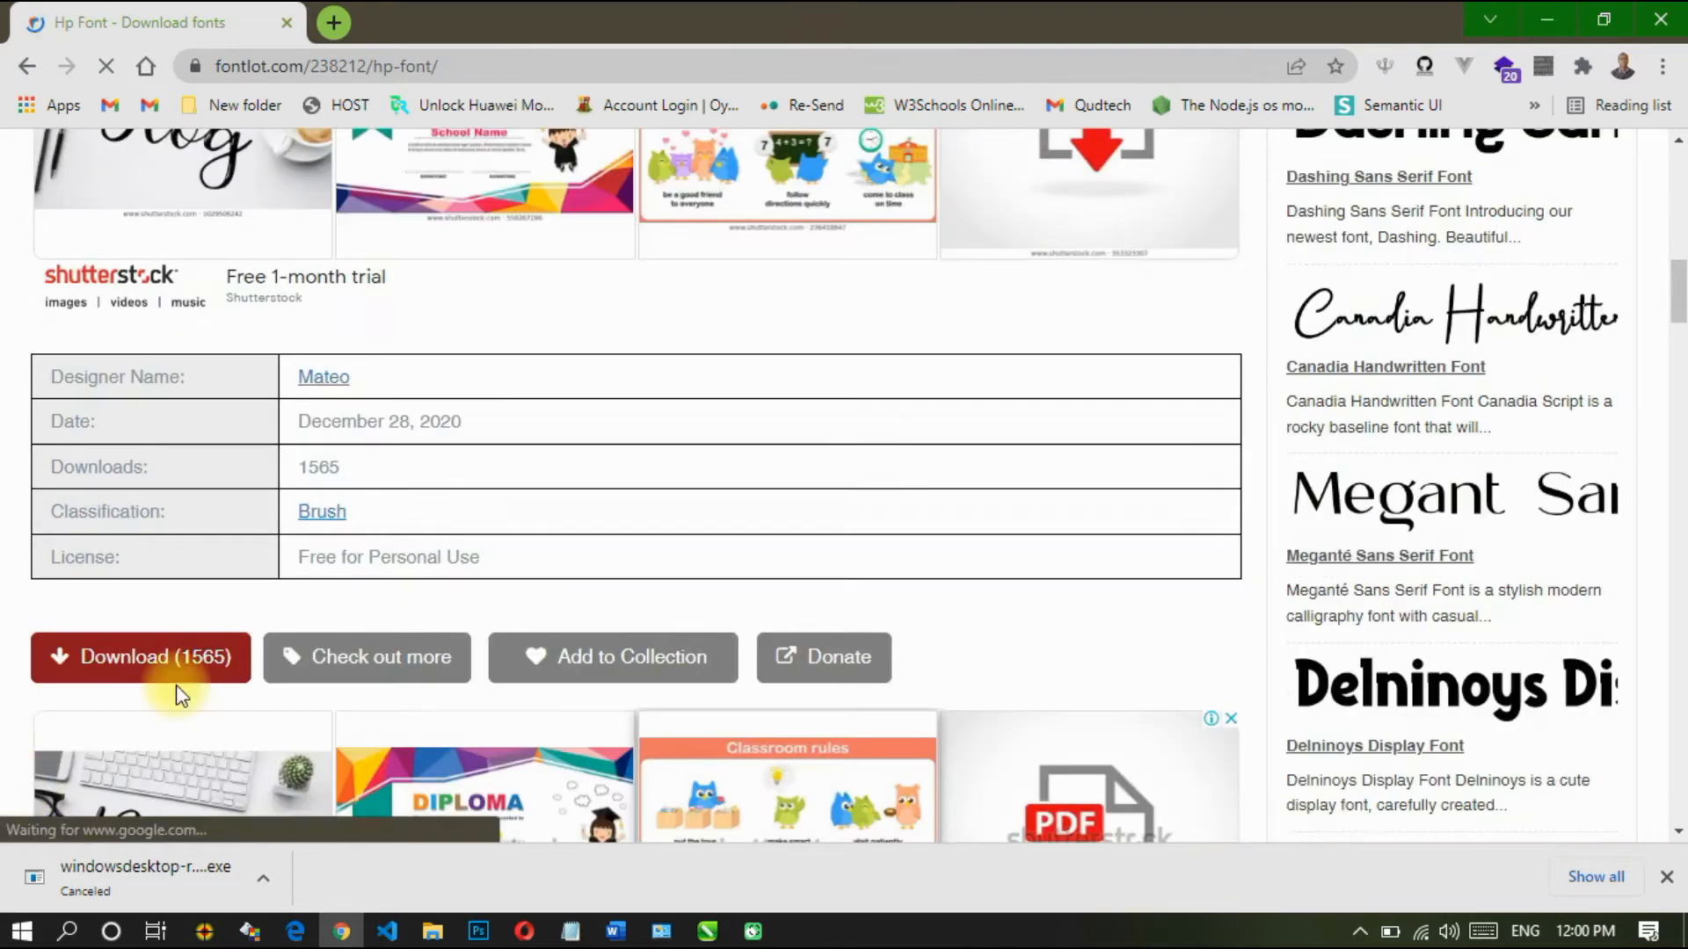
pyautogui.click(162, 657)
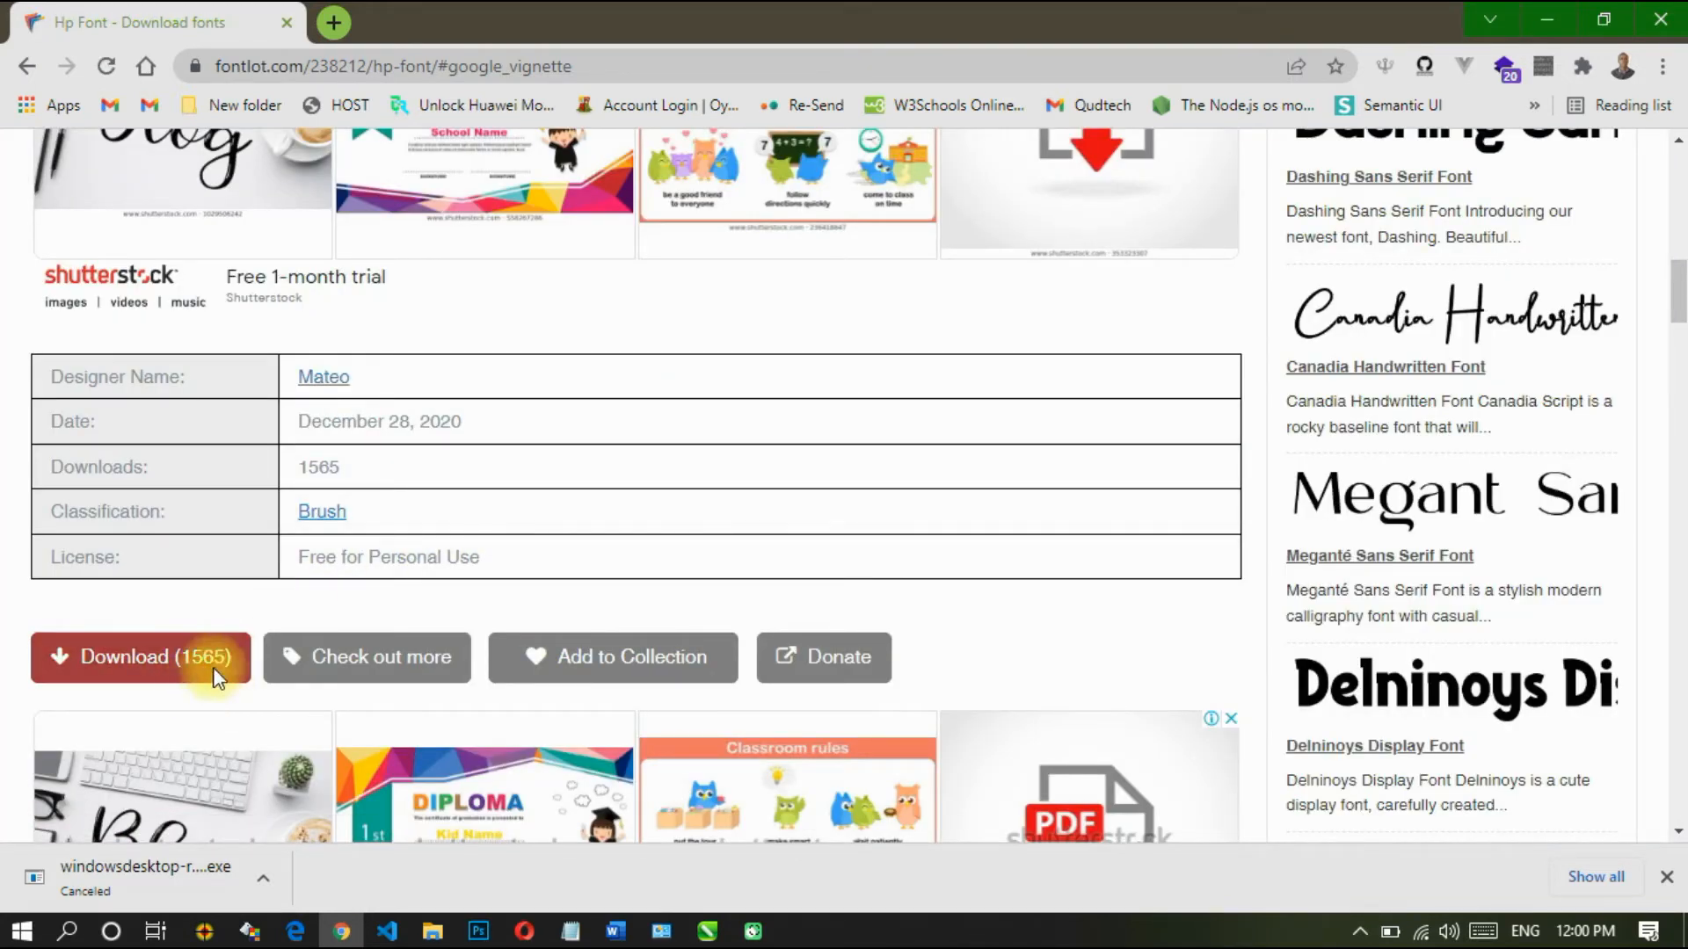
pyautogui.click(163, 668)
pyautogui.scroll(-1, 162, 668)
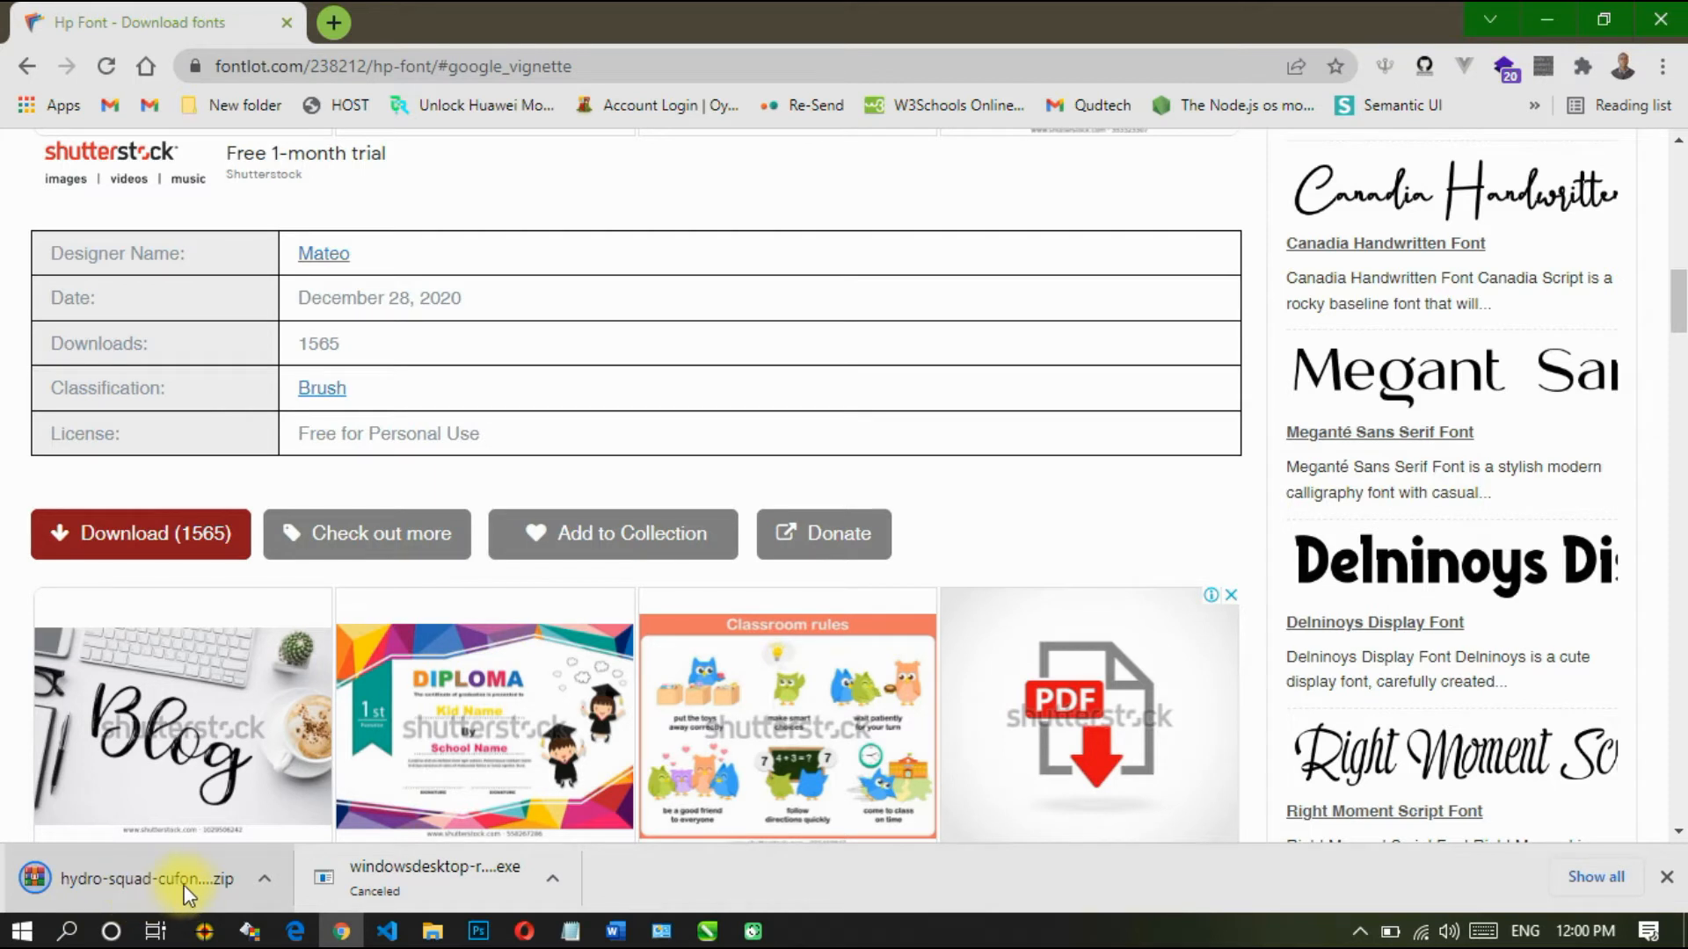
# Step: Open the downloaded hydro-squad-cufonfonts (2) archive from its folder and extract it to Downloads\hydro-squad-cufonfonts (2)
pyautogui.click(266, 882)
pyautogui.click(363, 796)
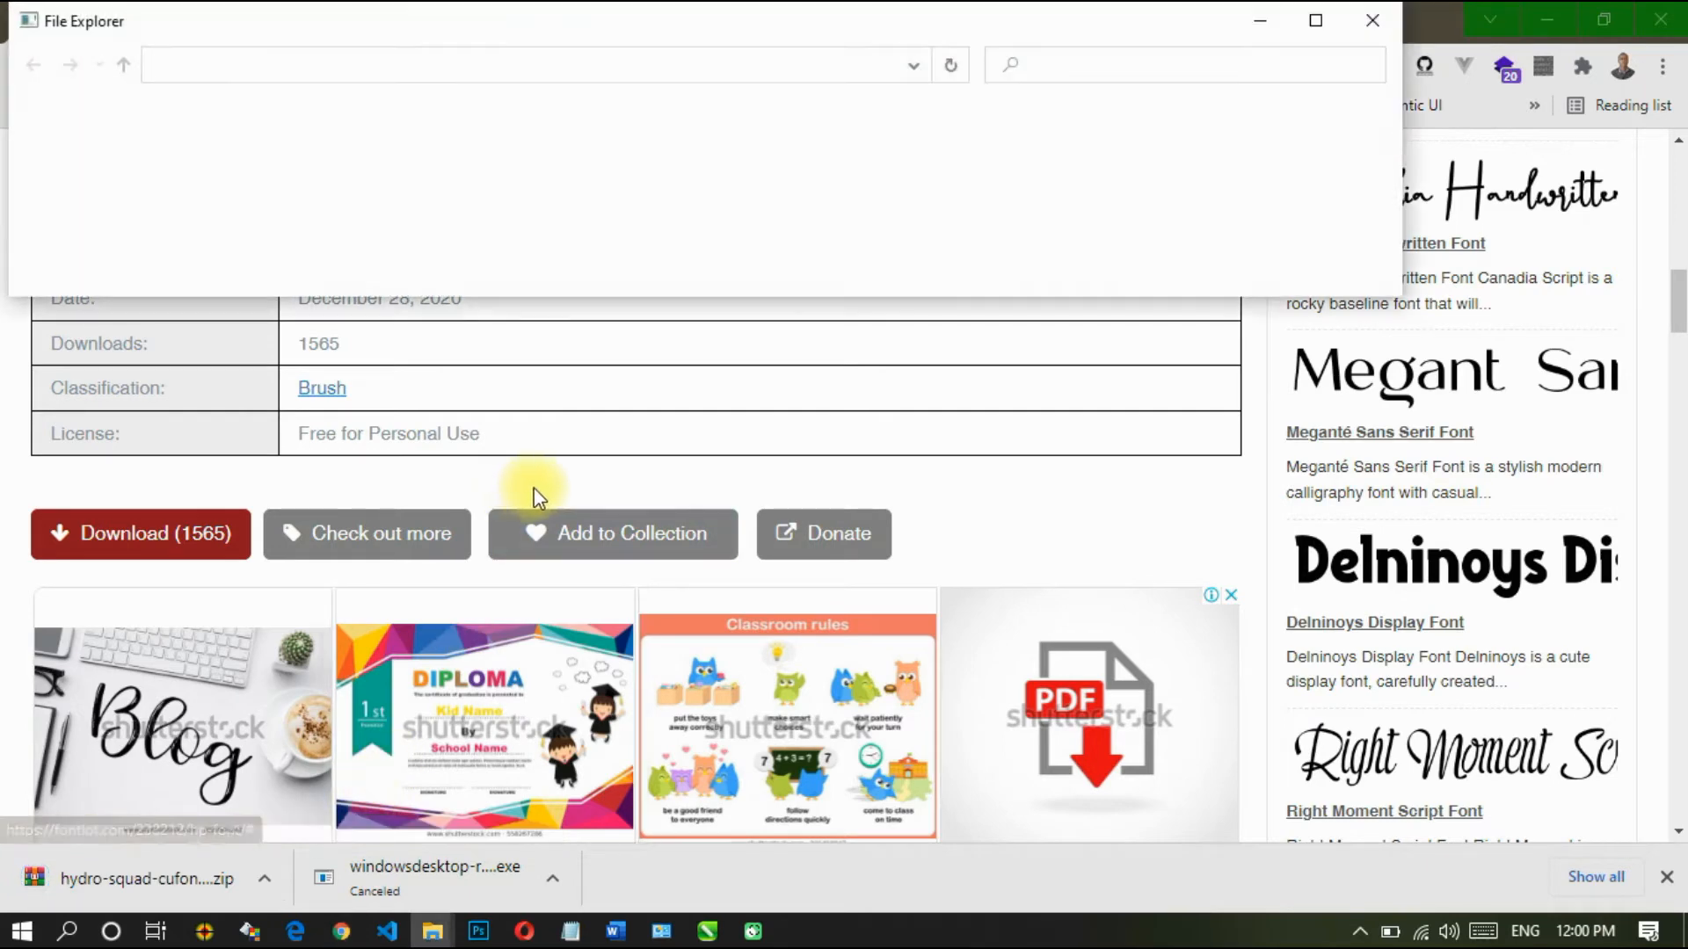
pyautogui.moveTo(619, 297); pyautogui.dragTo(619, 702)
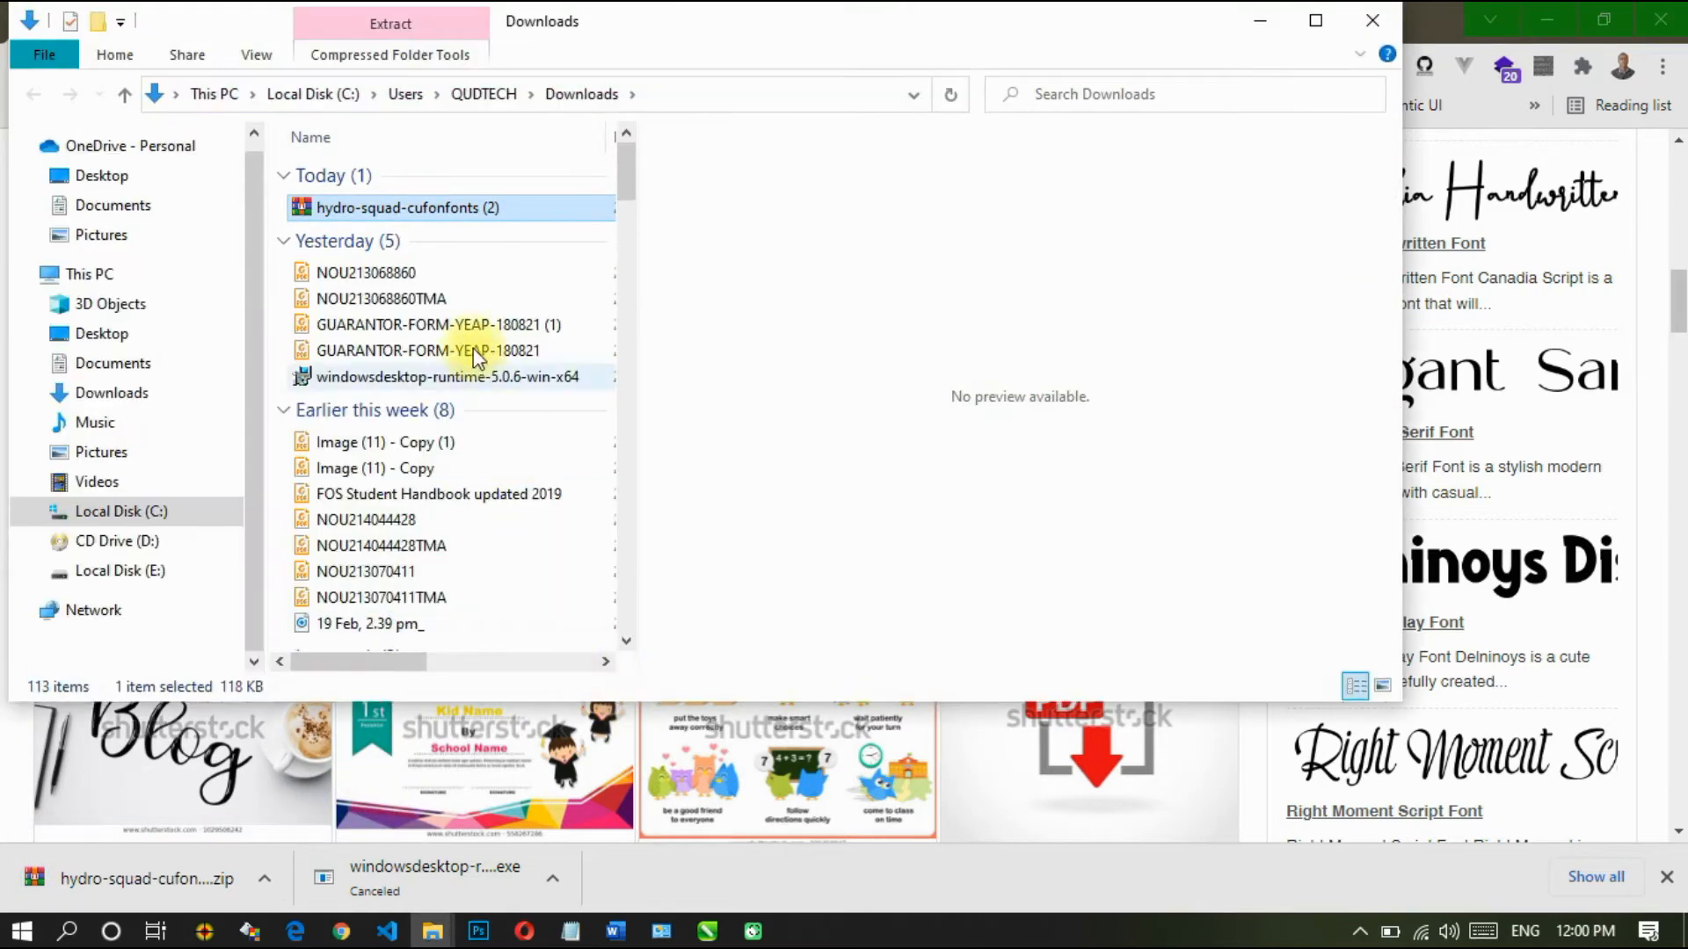
pyautogui.doubleClick(377, 208)
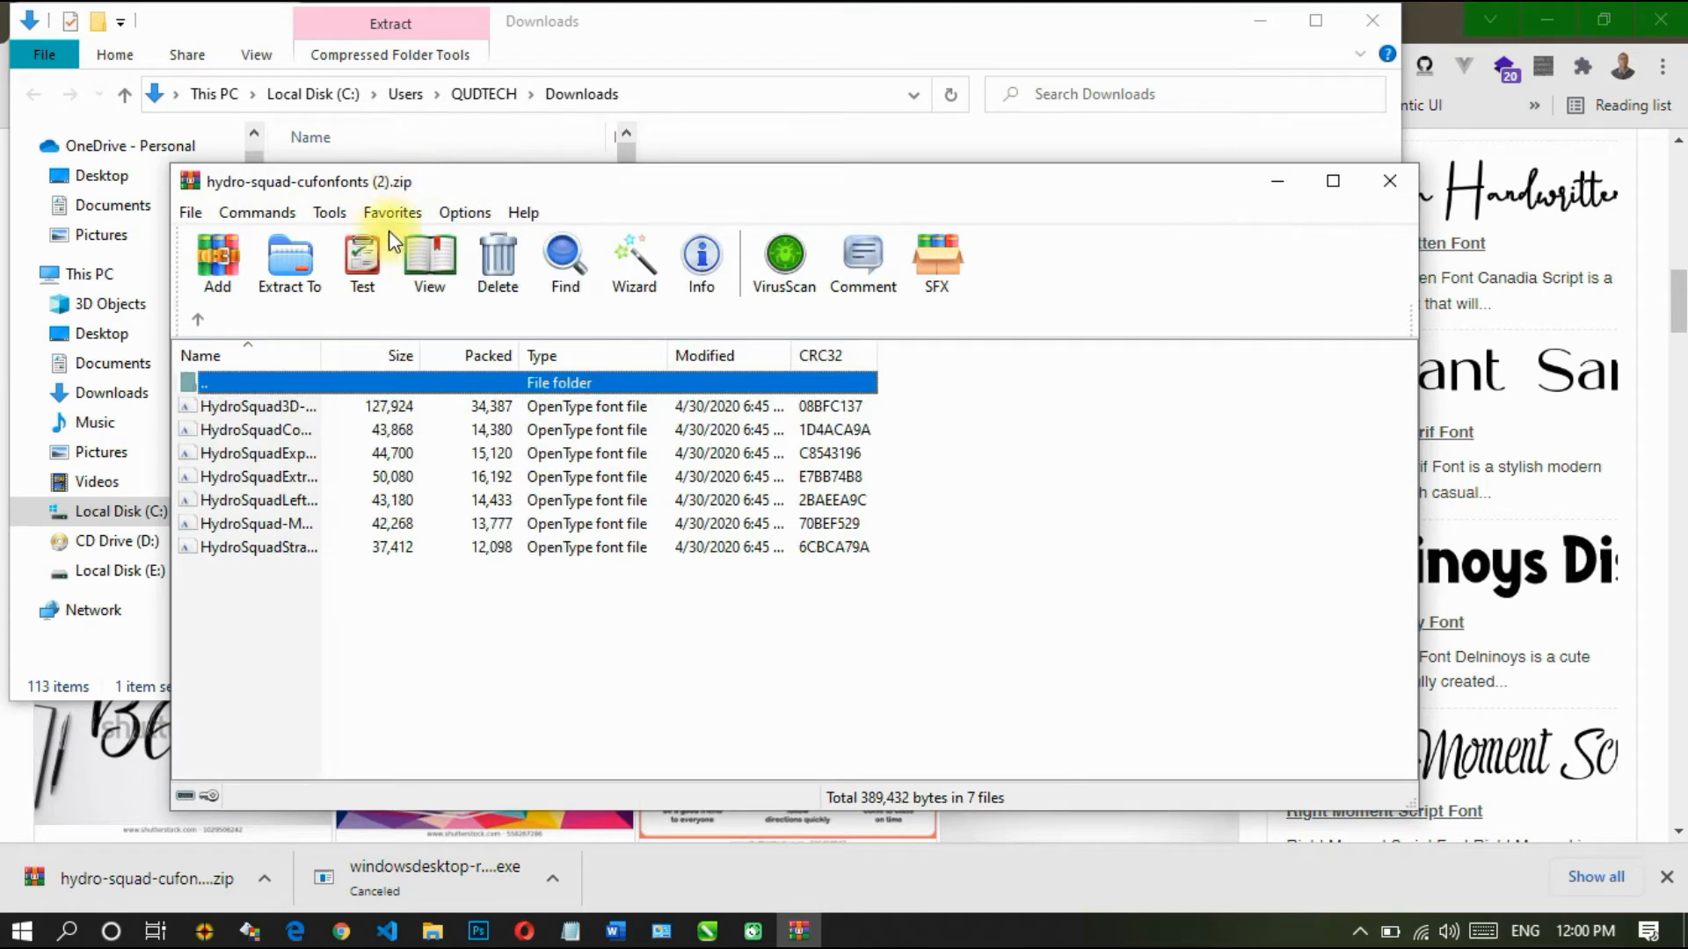
pyautogui.click(296, 281)
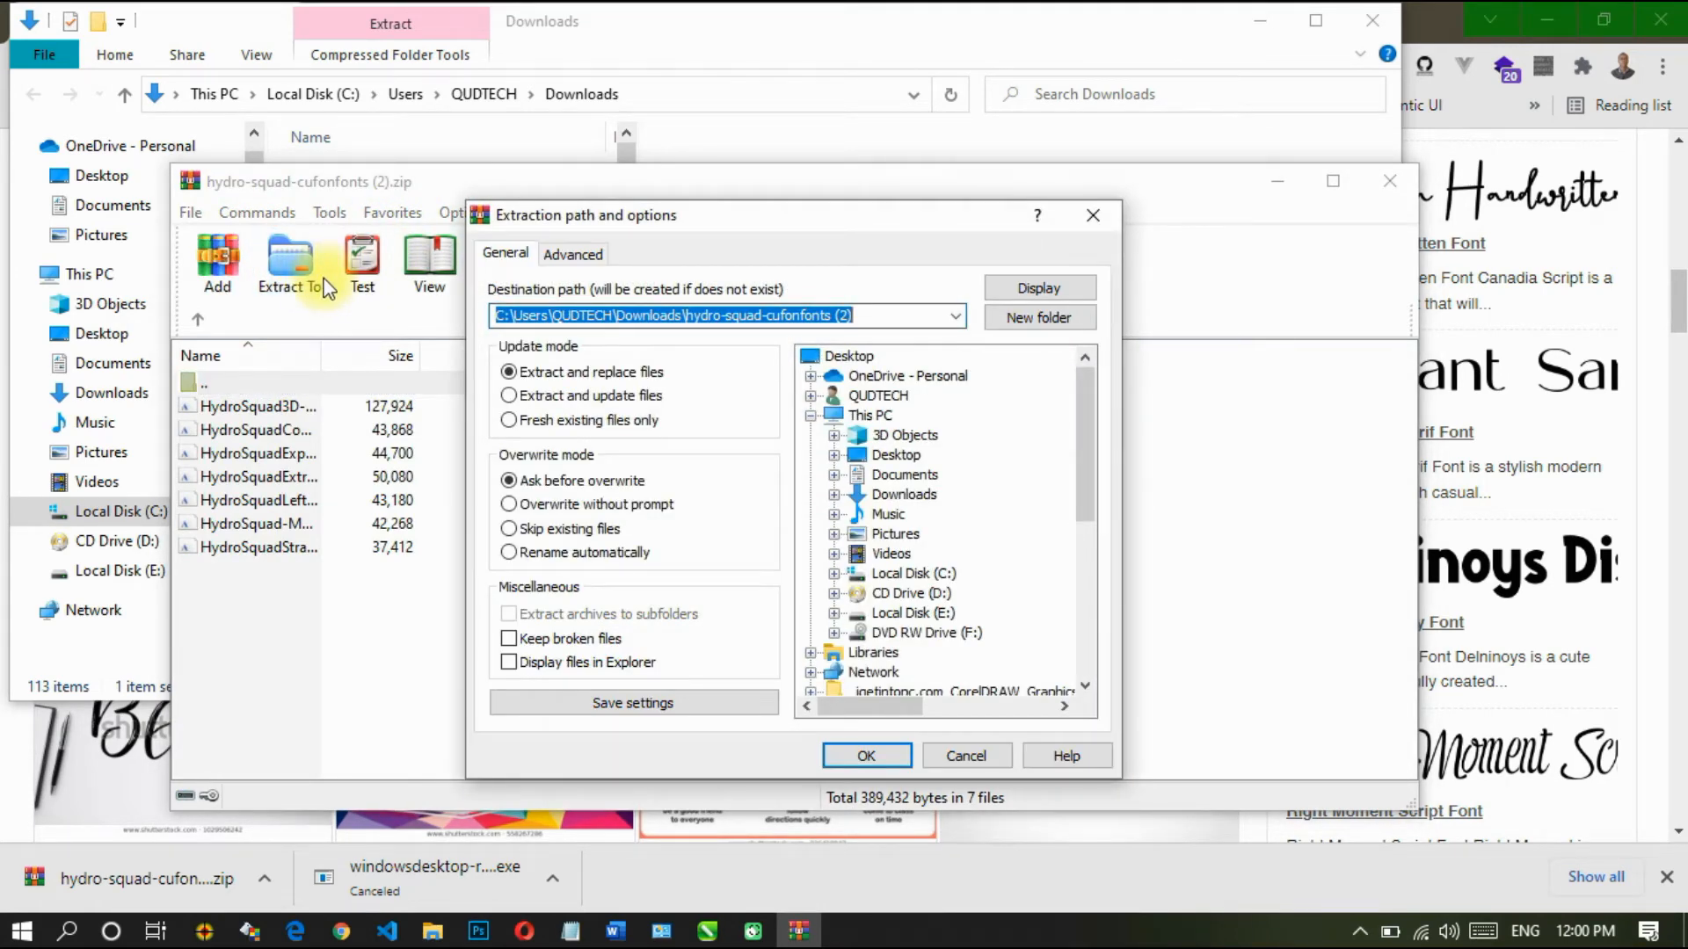
pyautogui.click(870, 755)
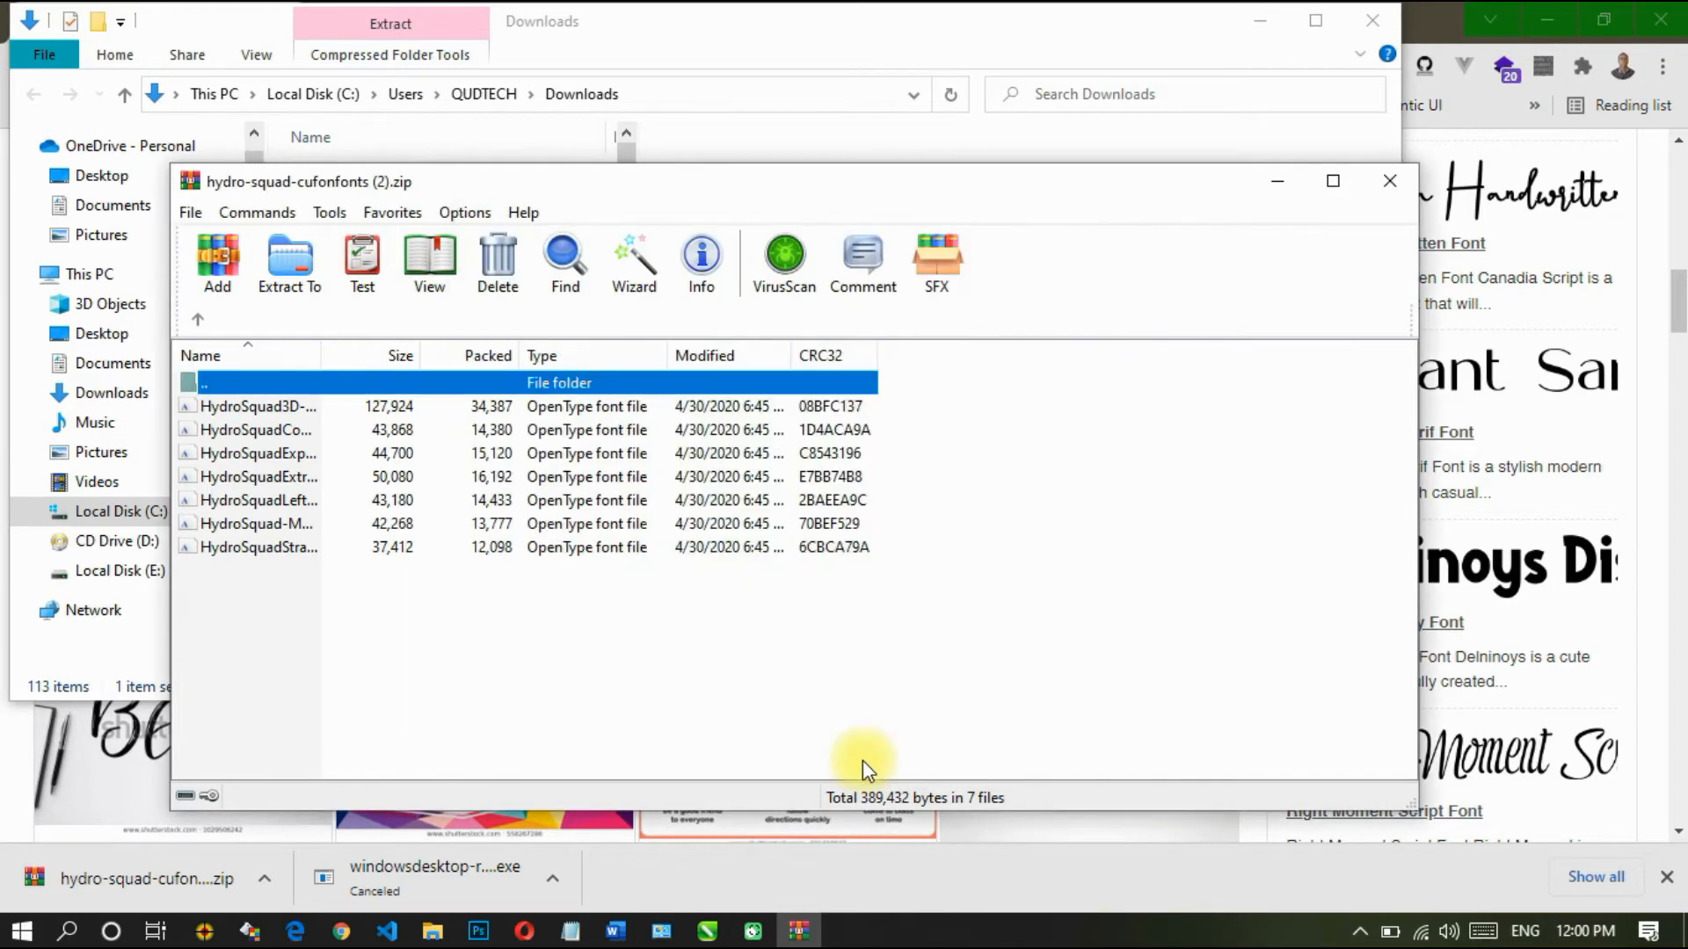
# Step: Open the extracted hydro-squad-cufonfonts (2) folder in Downloads and copy all seven HydroSquad font files
pyautogui.click(762, 61)
pyautogui.click(408, 235)
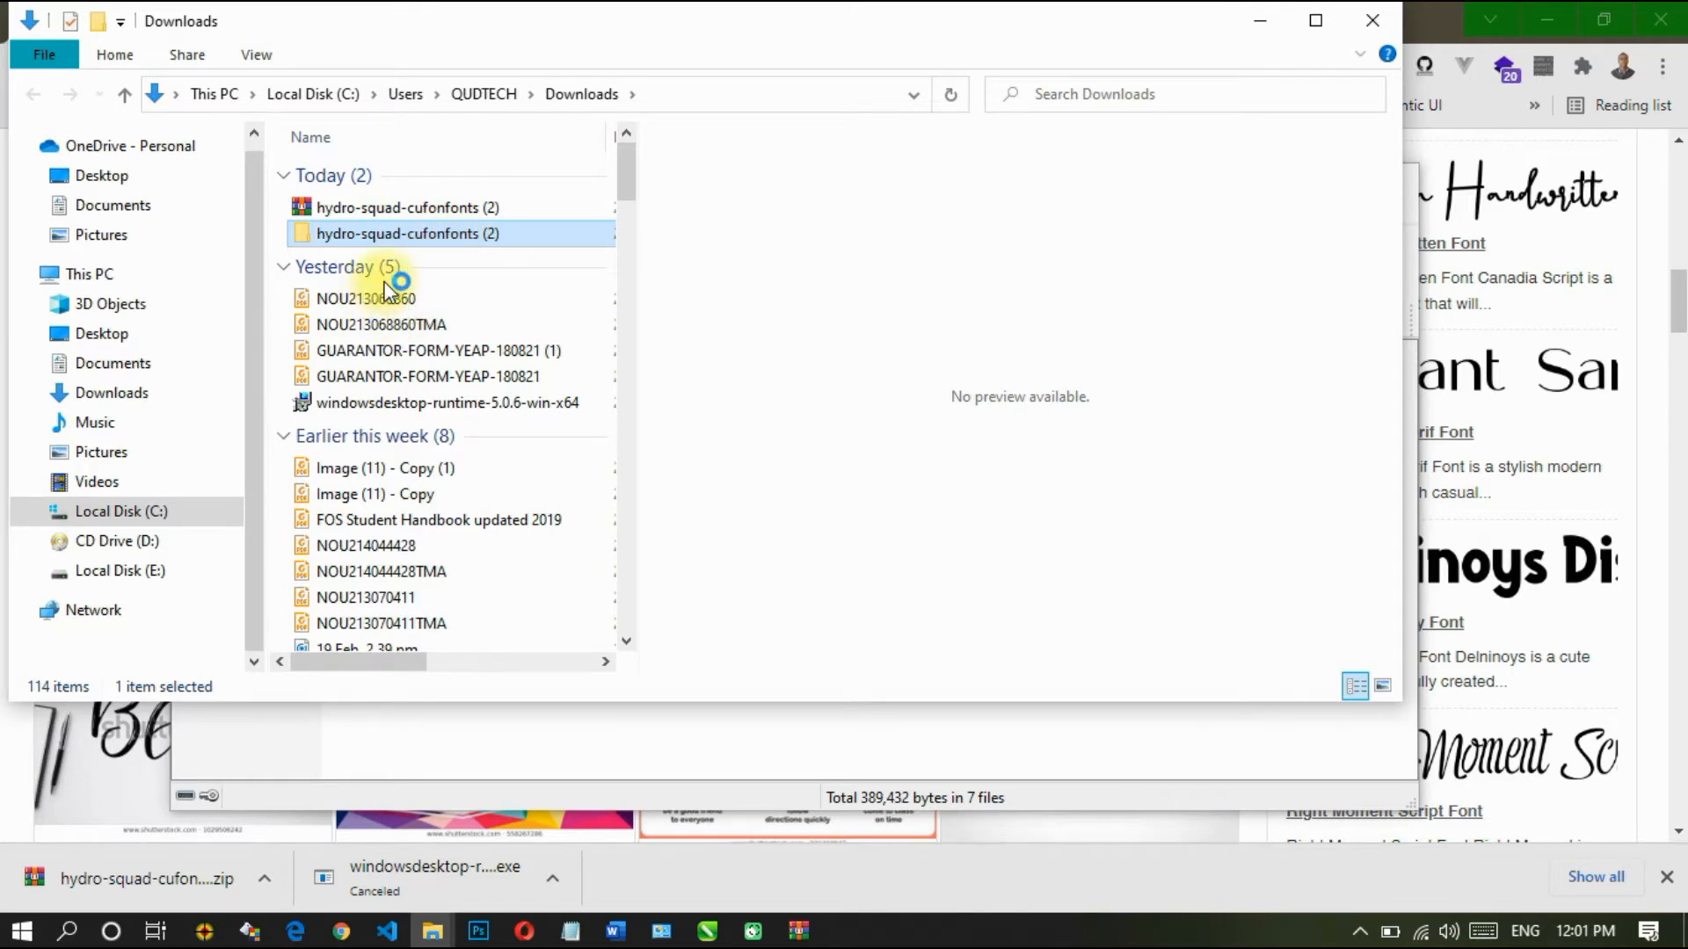
pyautogui.press('Return')
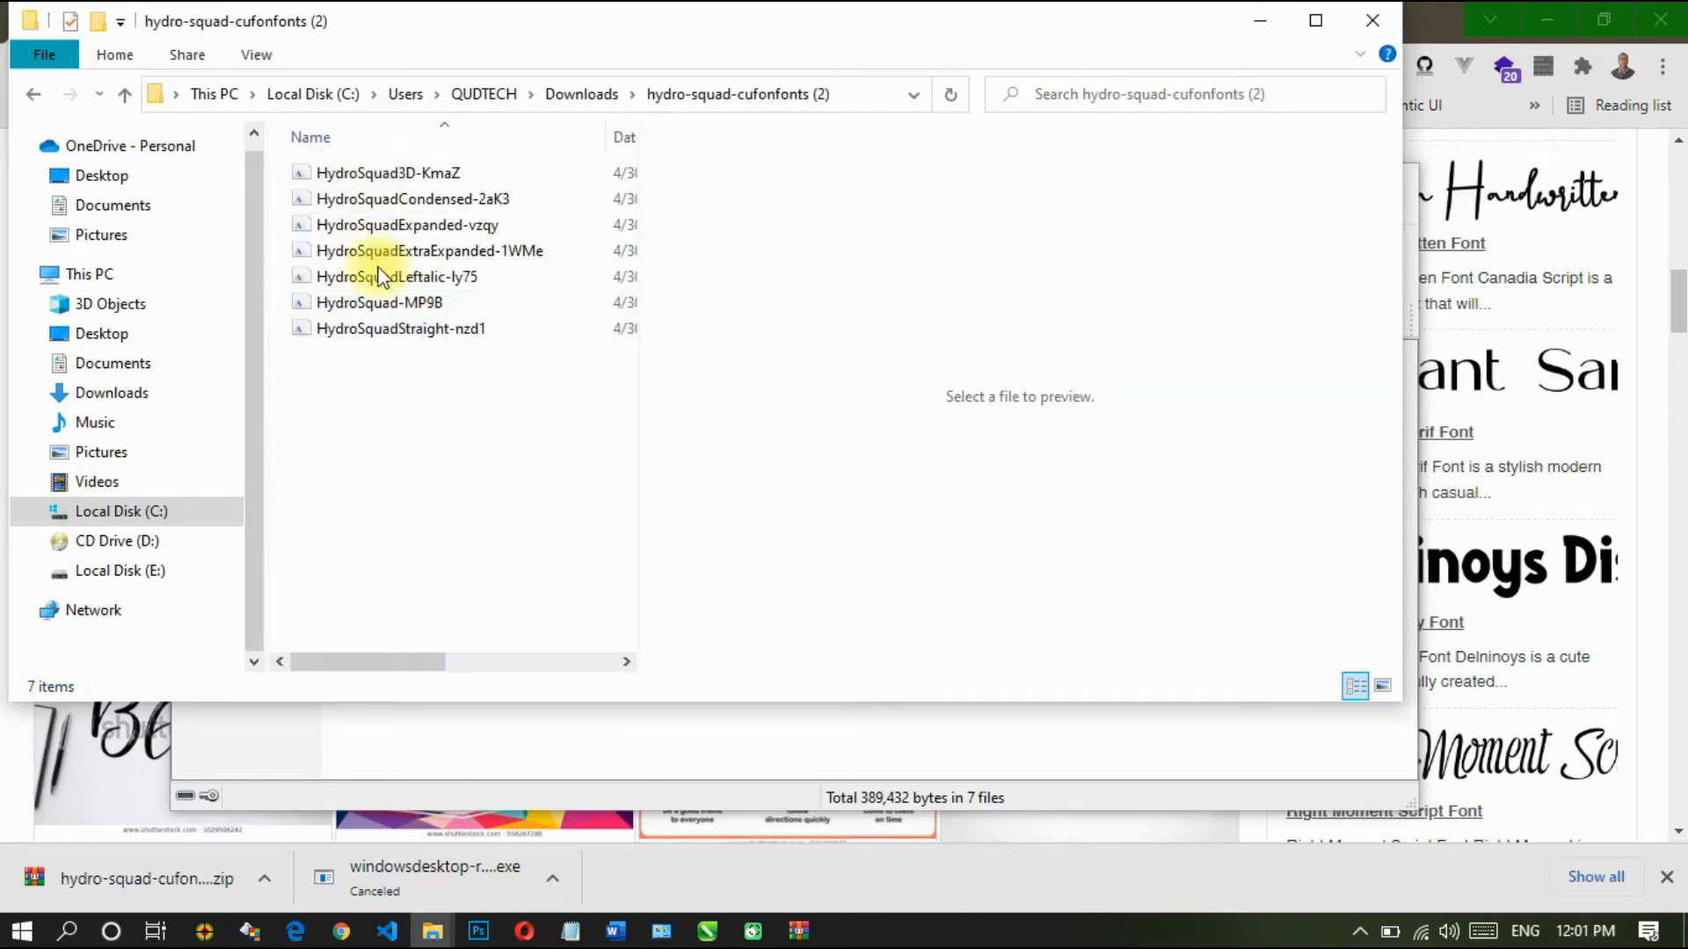
pyautogui.moveTo(409, 419); pyautogui.dragTo(338, 165)
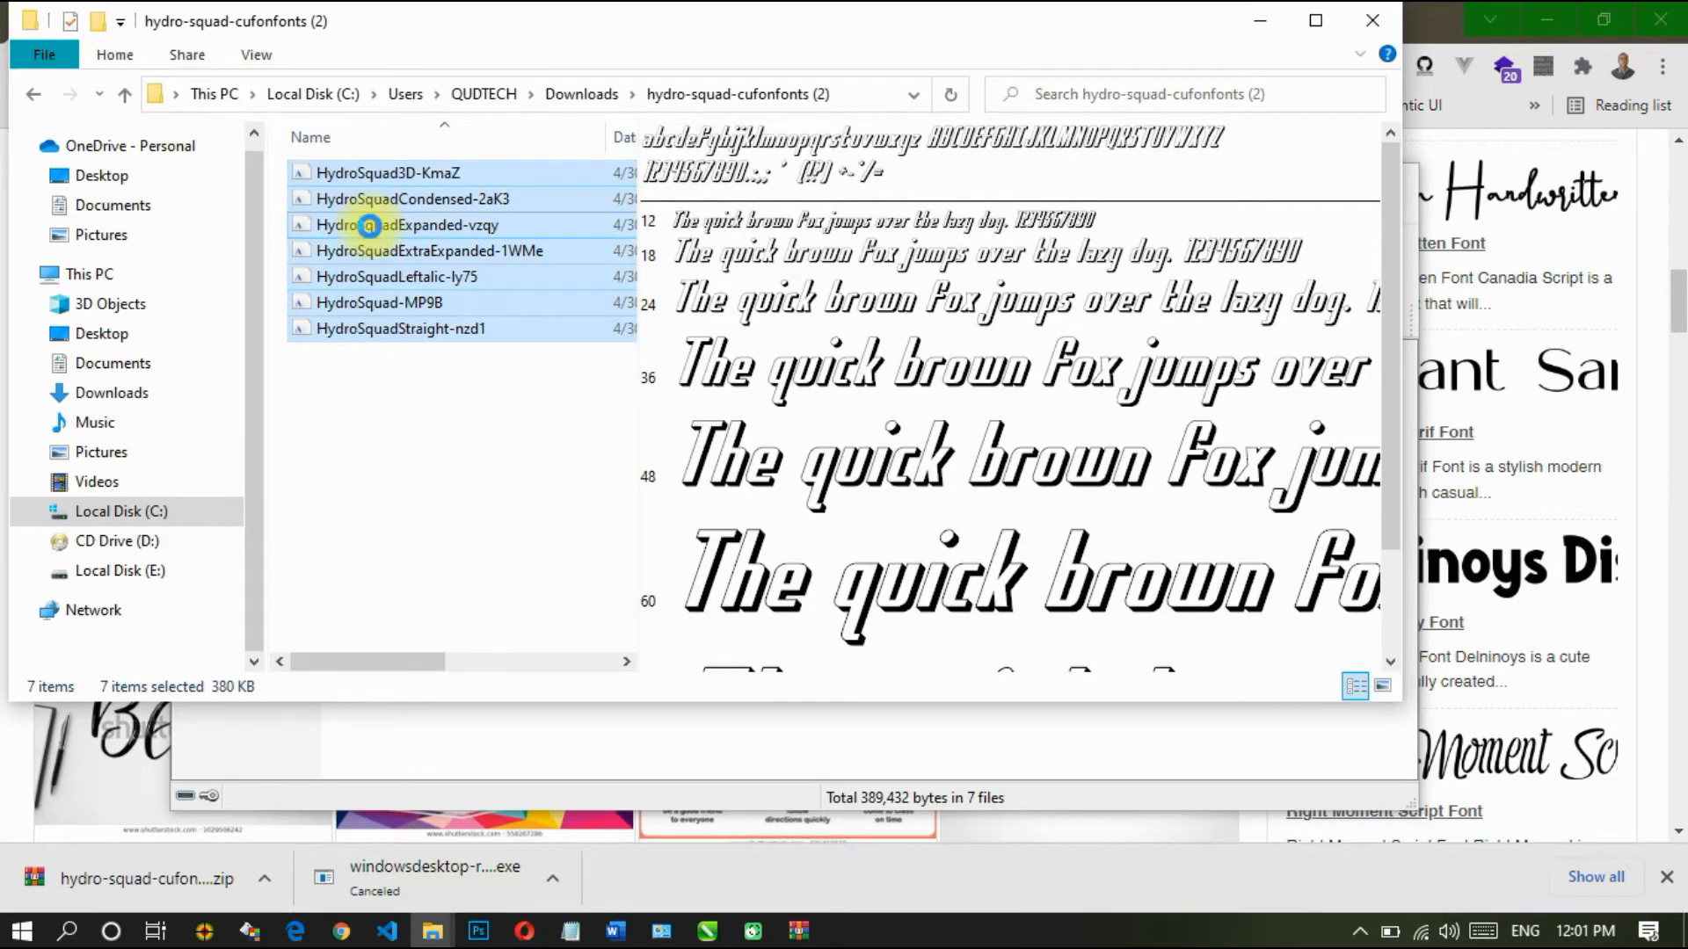
pyautogui.rightClick(371, 226)
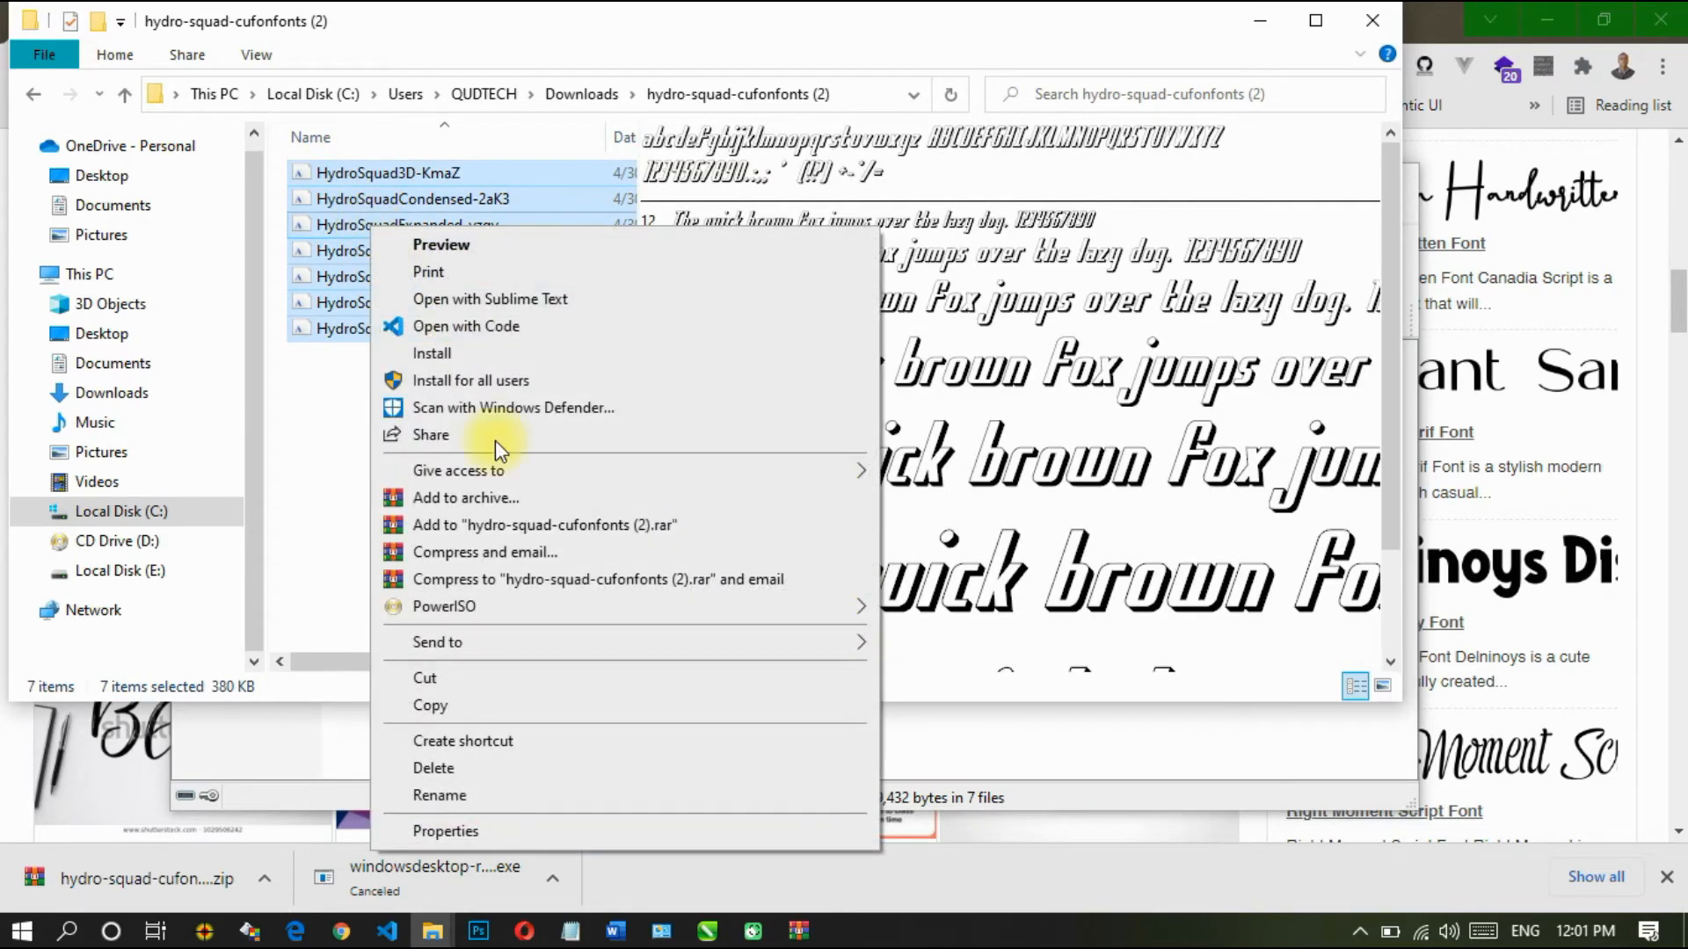
pyautogui.click(431, 703)
# Step: Paste the copied font files into the Fonts folder under C:\Windows, replacing the already installed versions for all items
pyautogui.moveTo(932, 24); pyautogui.dragTo(1216, 58)
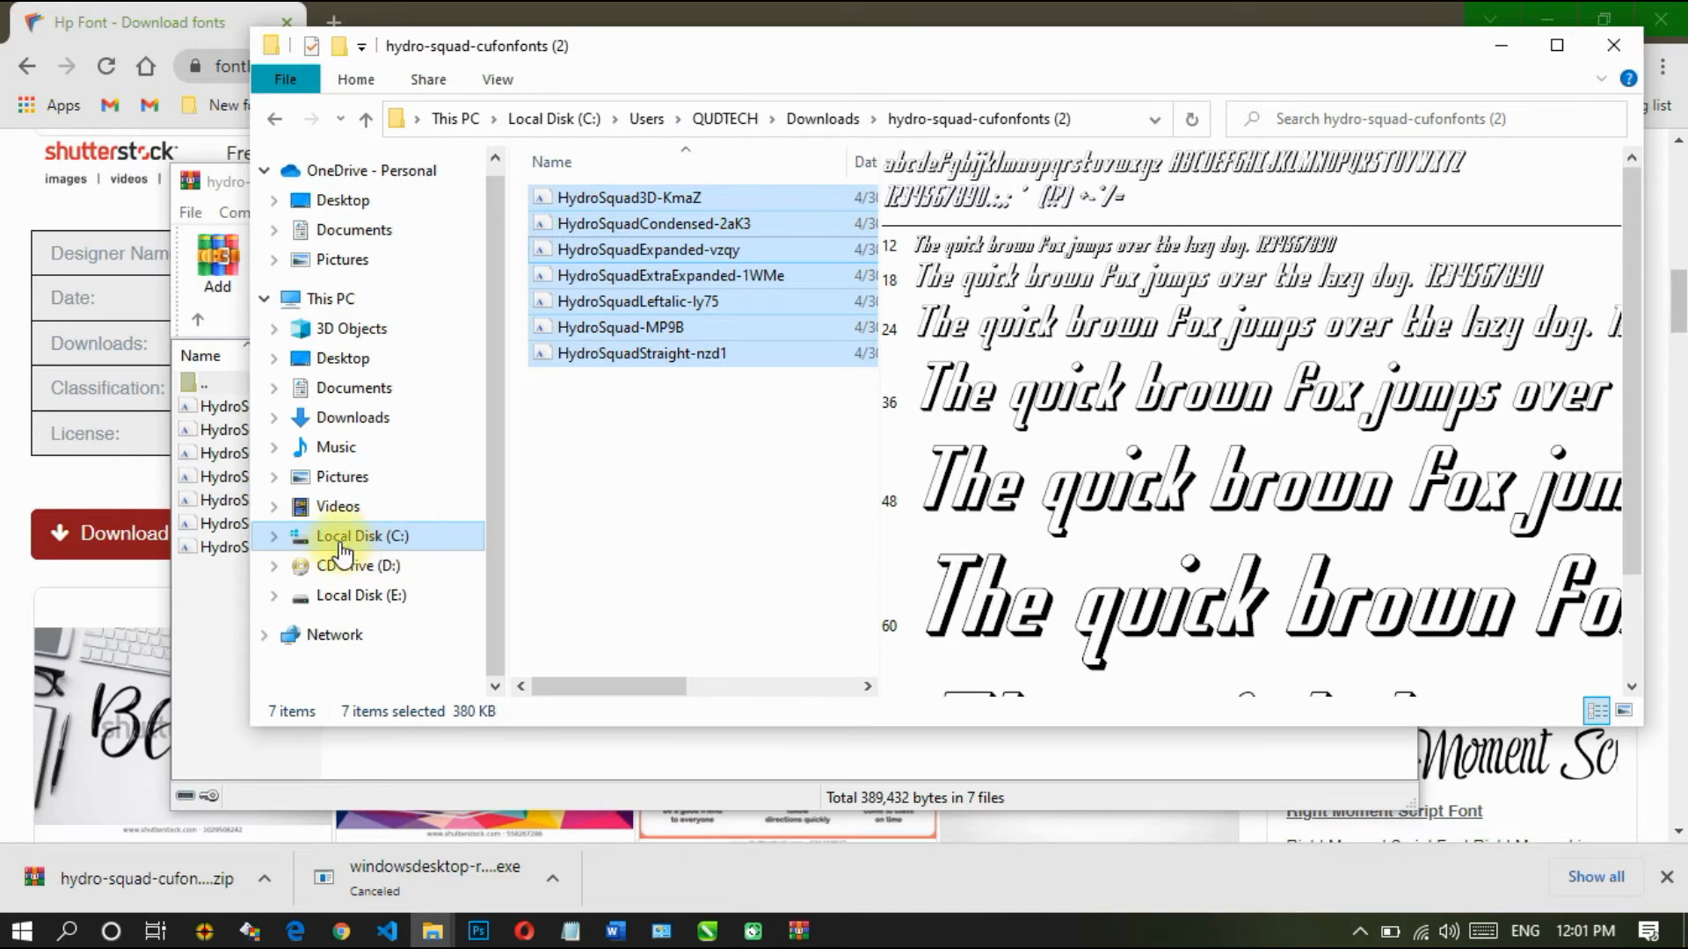
pyautogui.click(374, 543)
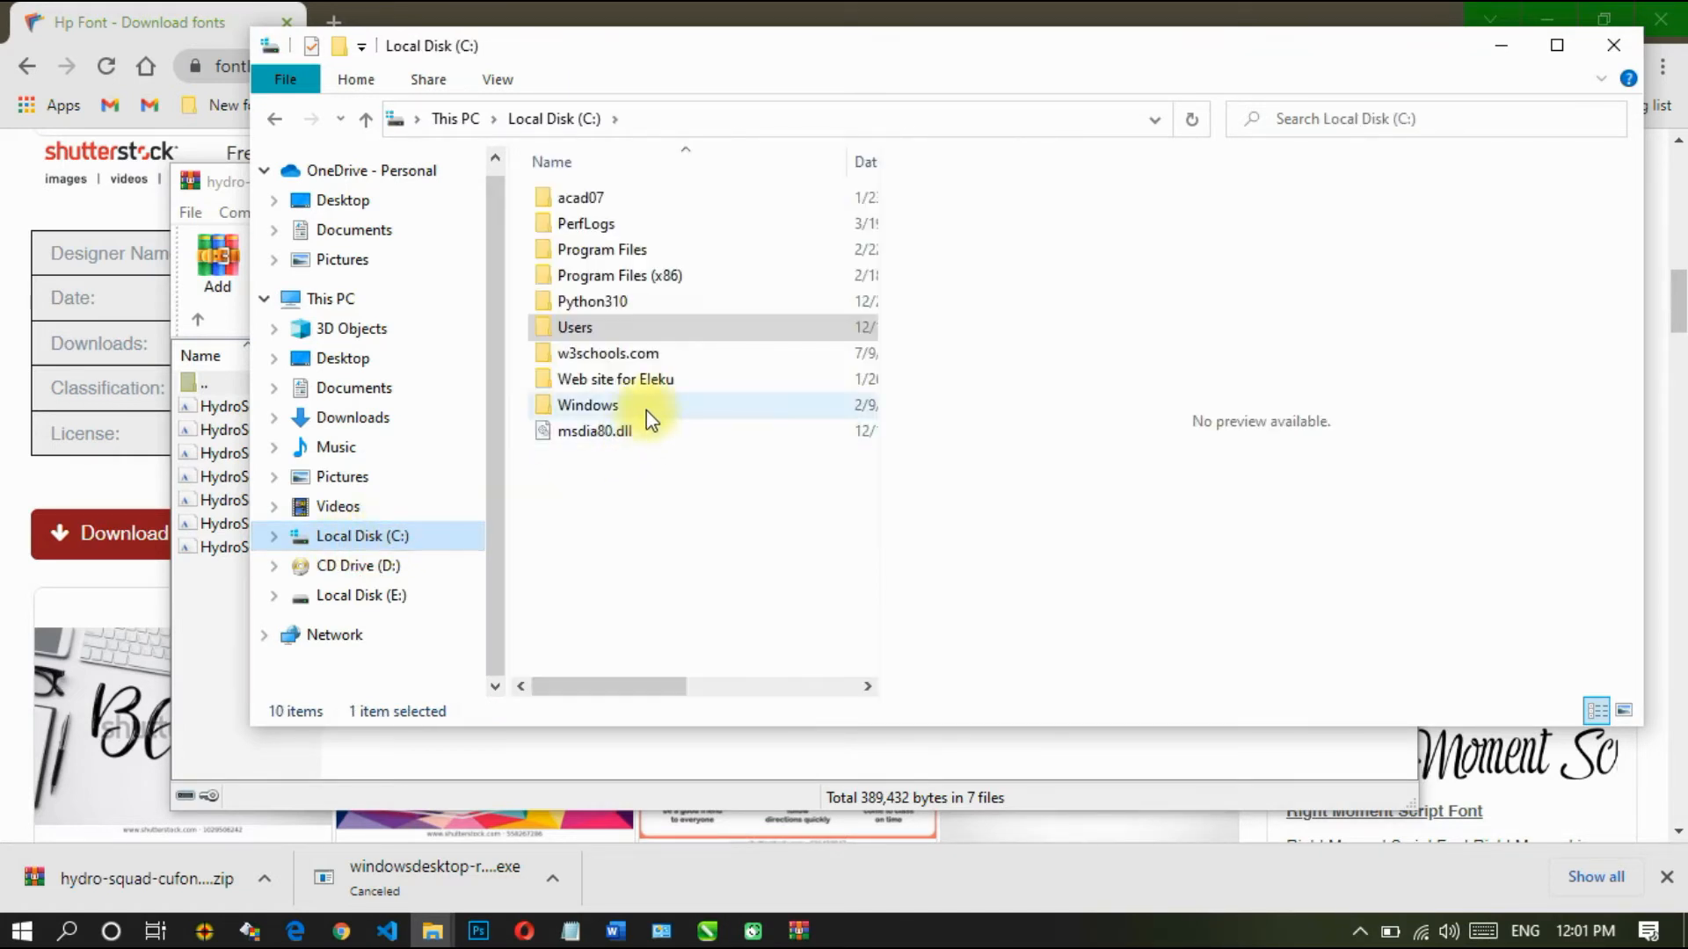
pyautogui.doubleClick(594, 403)
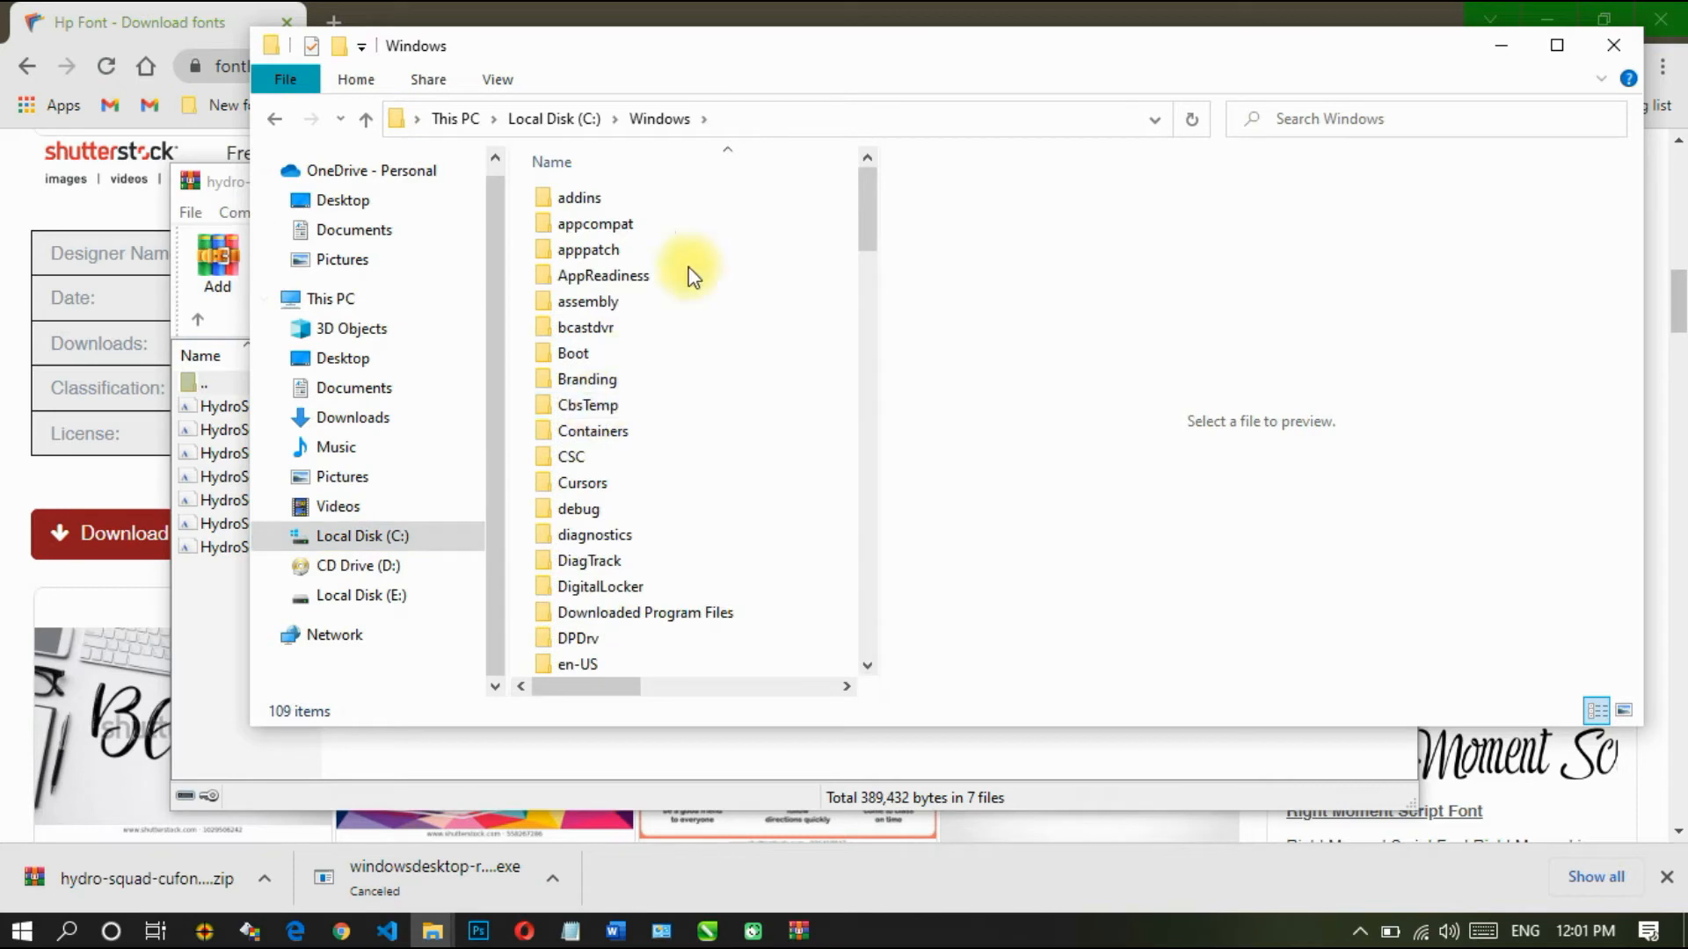
pyautogui.scroll(-1, 679, 466)
pyautogui.click(582, 638)
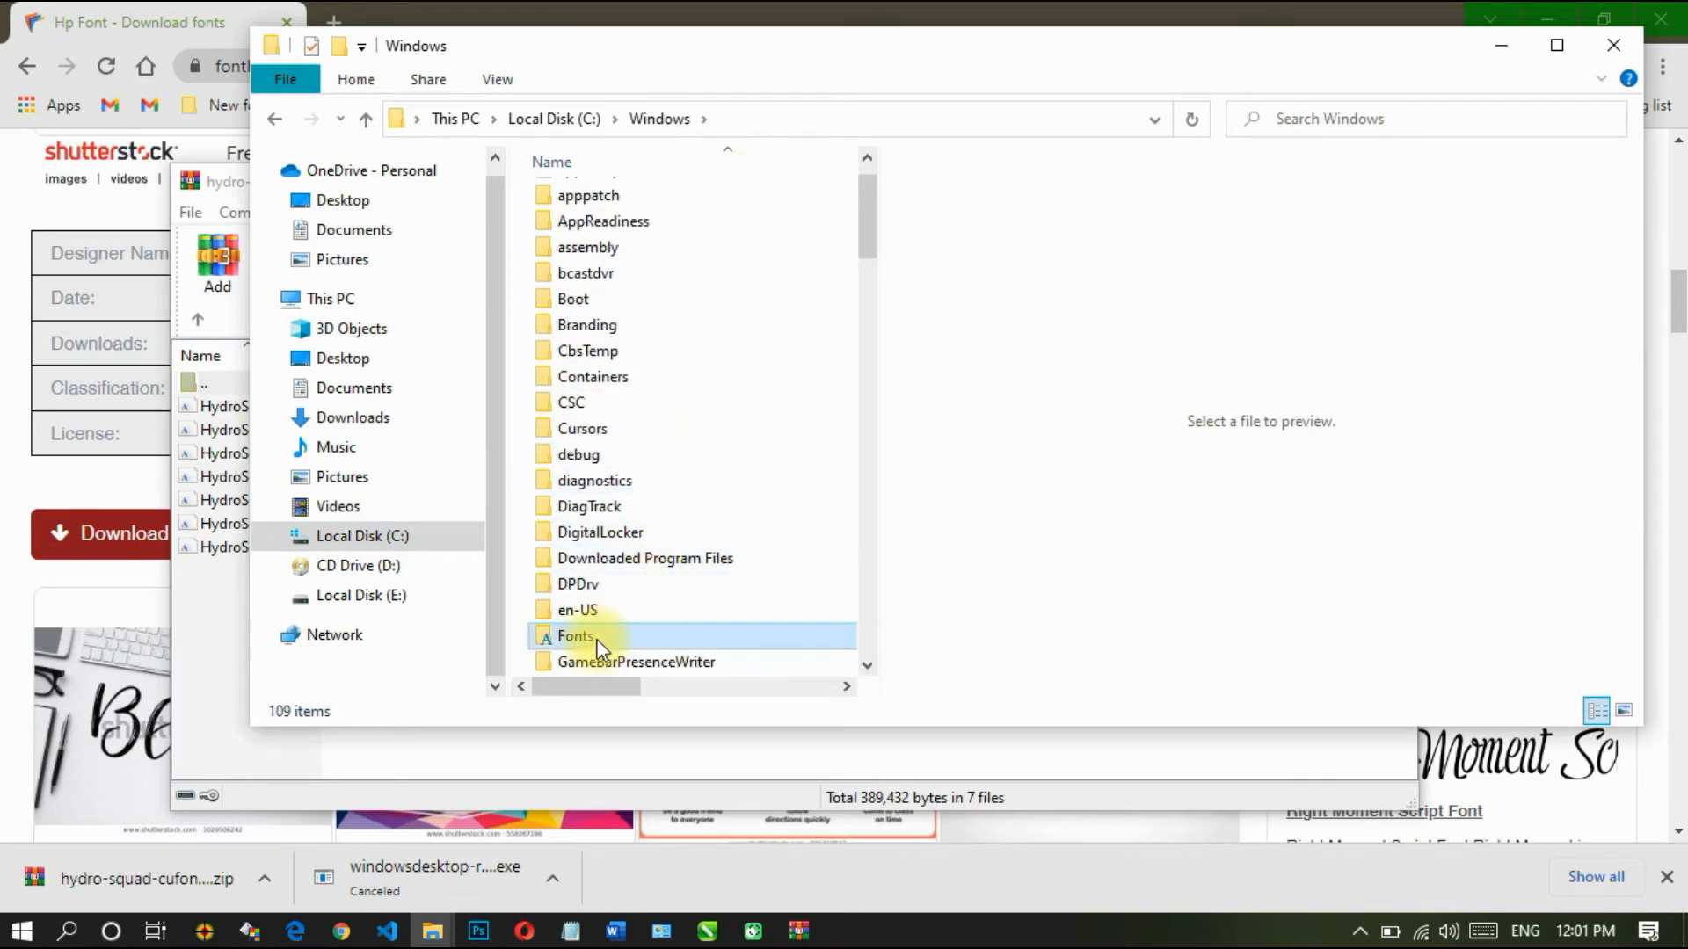
pyautogui.rightClick(582, 633)
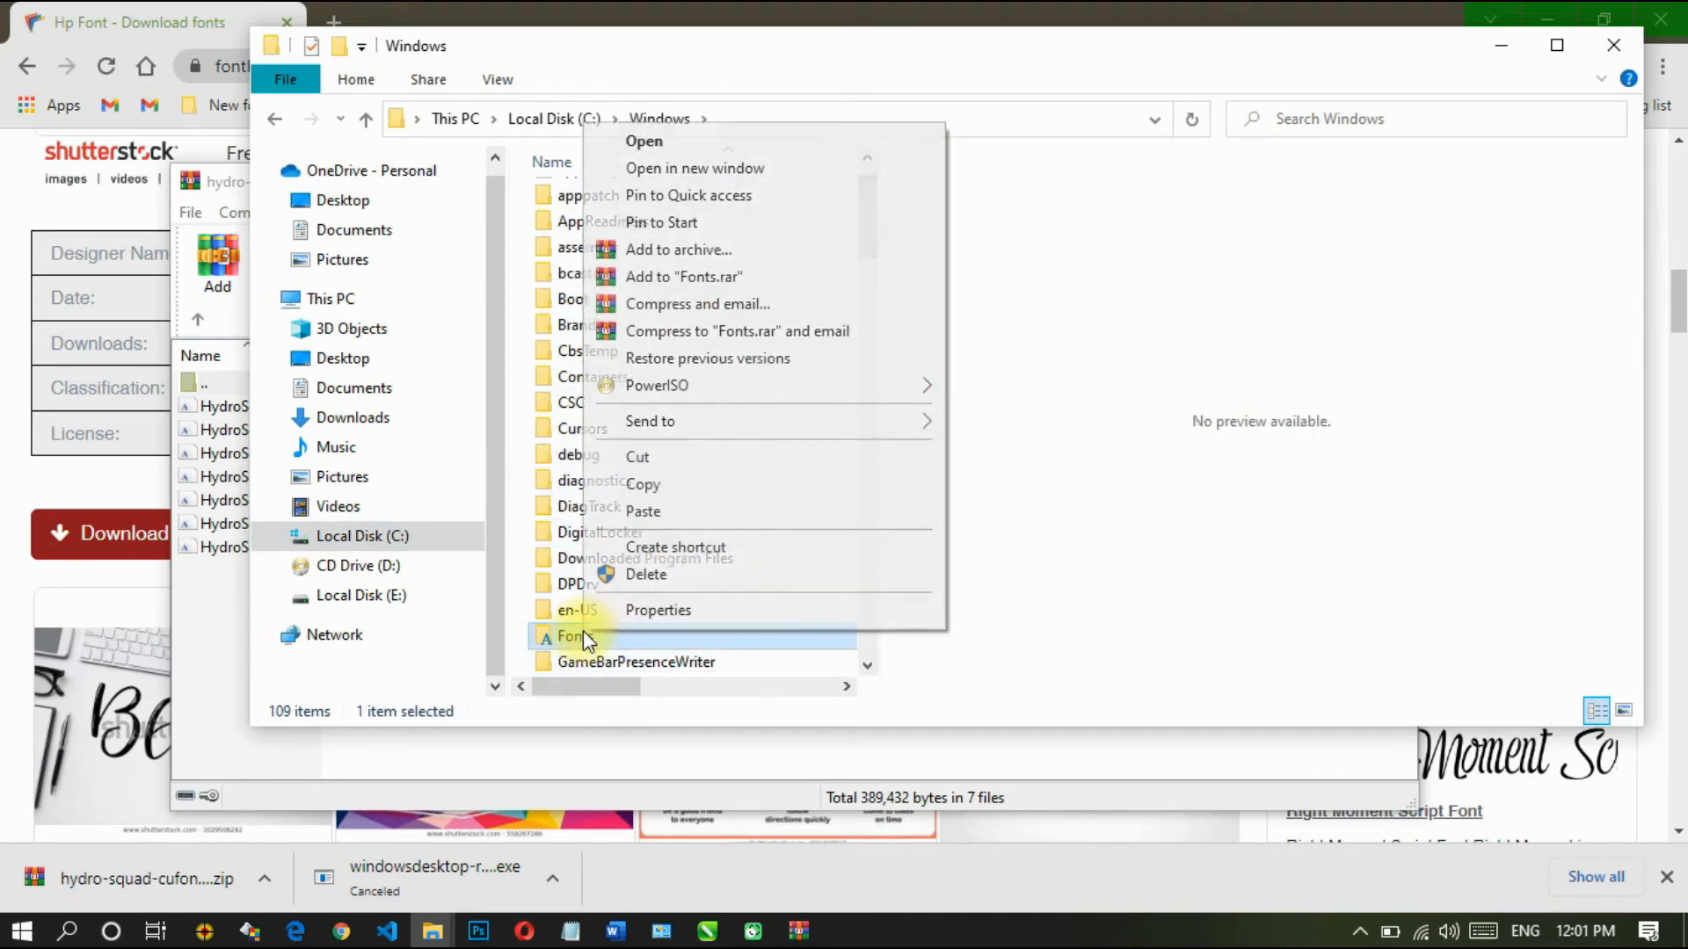
pyautogui.click(673, 513)
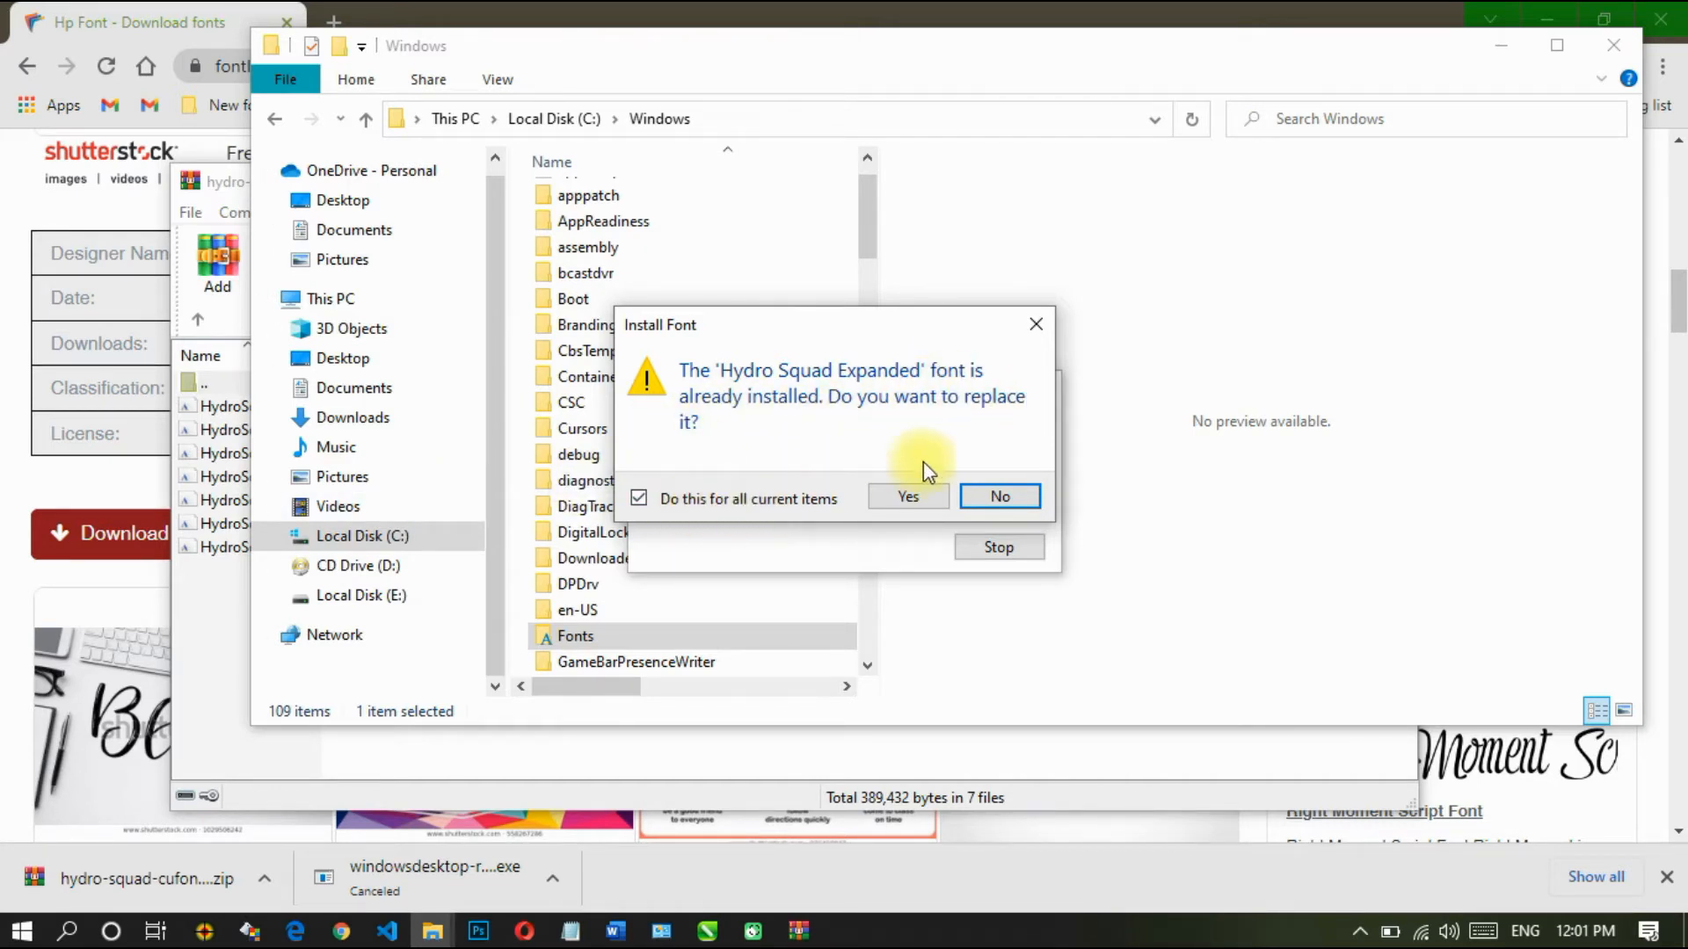
pyautogui.click(920, 497)
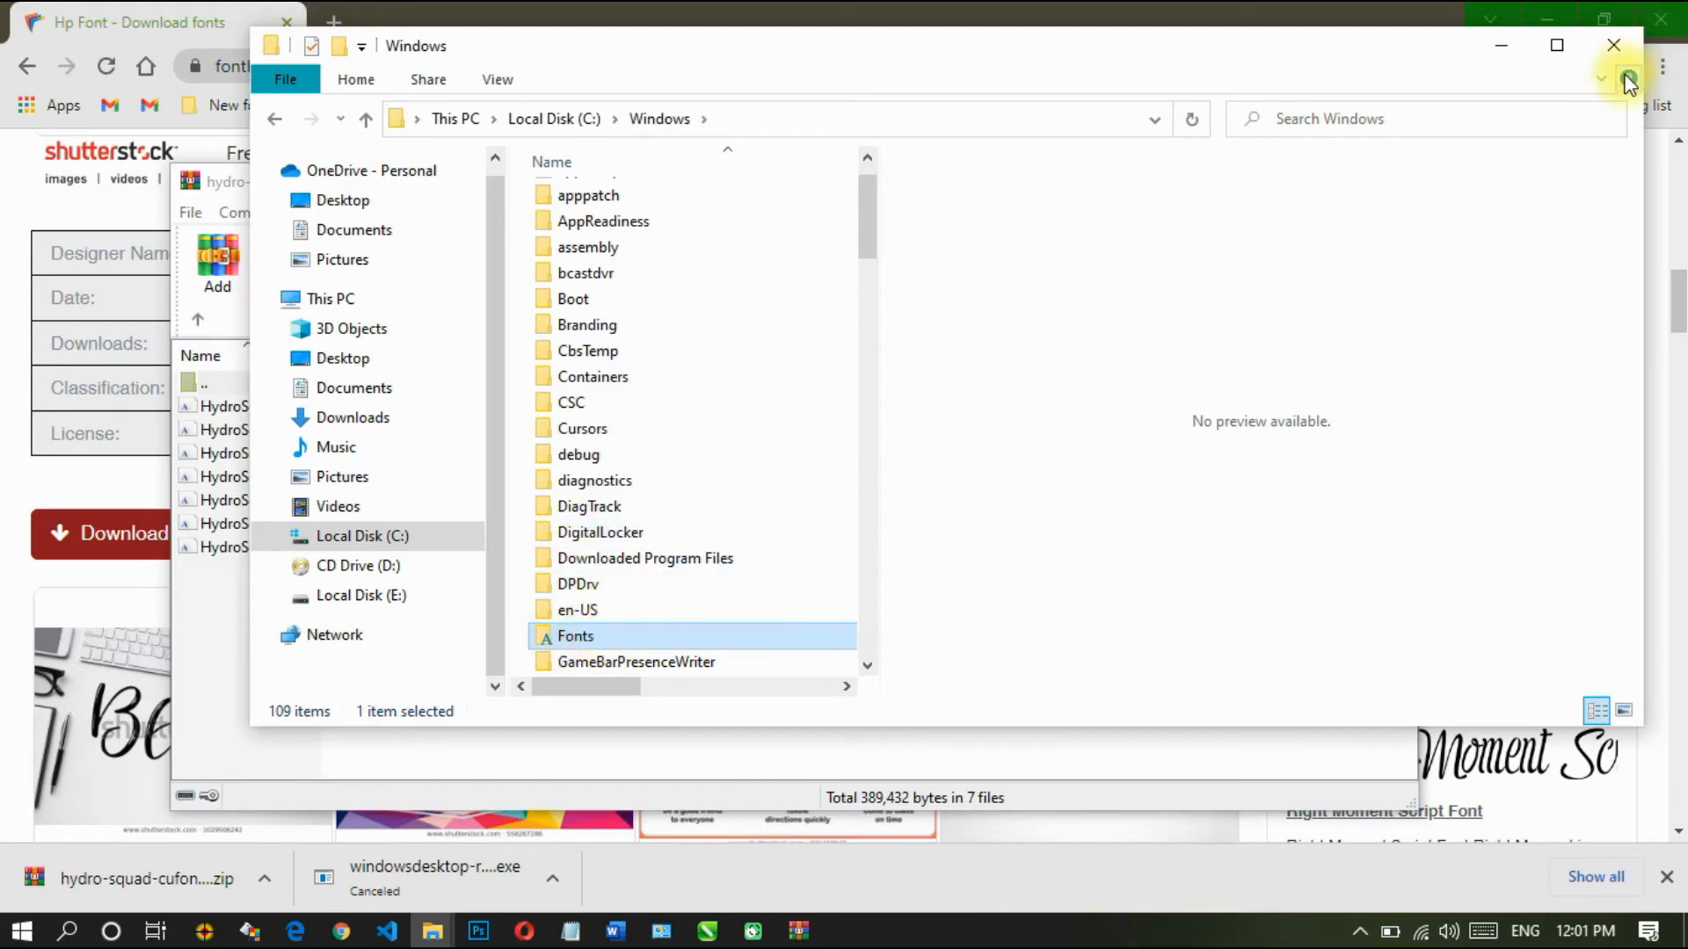
# Step: Close the File Explorer and WinRAR windows and switch back to the CorelDRAW document
pyautogui.click(1614, 45)
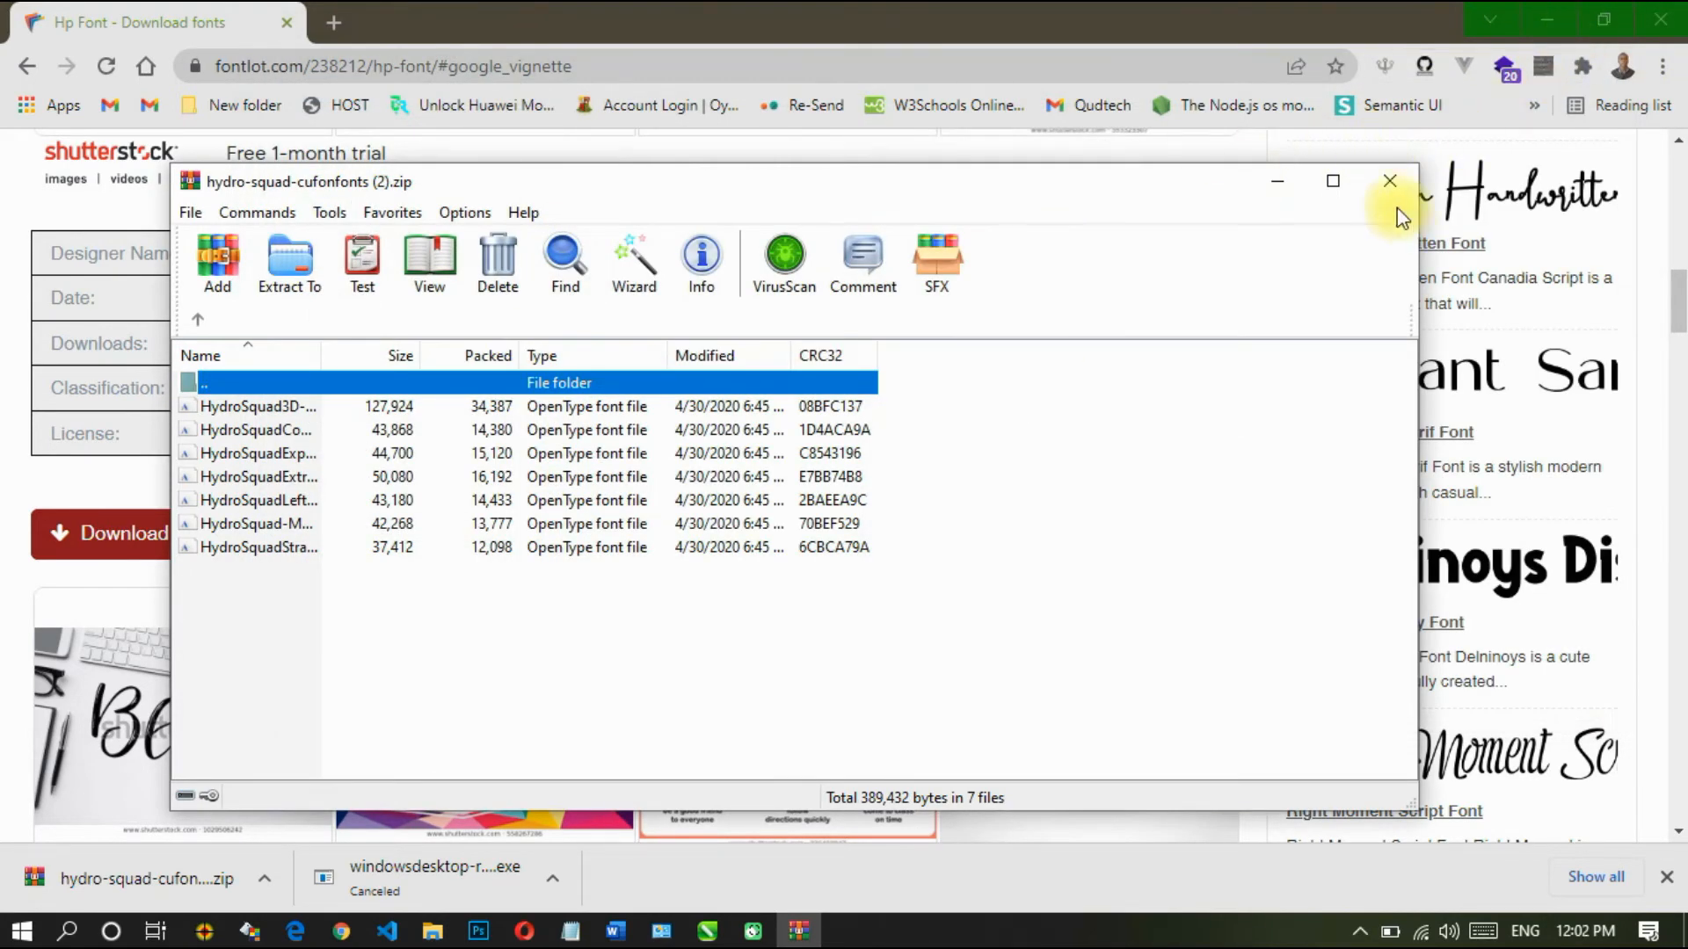
pyautogui.click(1386, 182)
pyautogui.click(1550, 21)
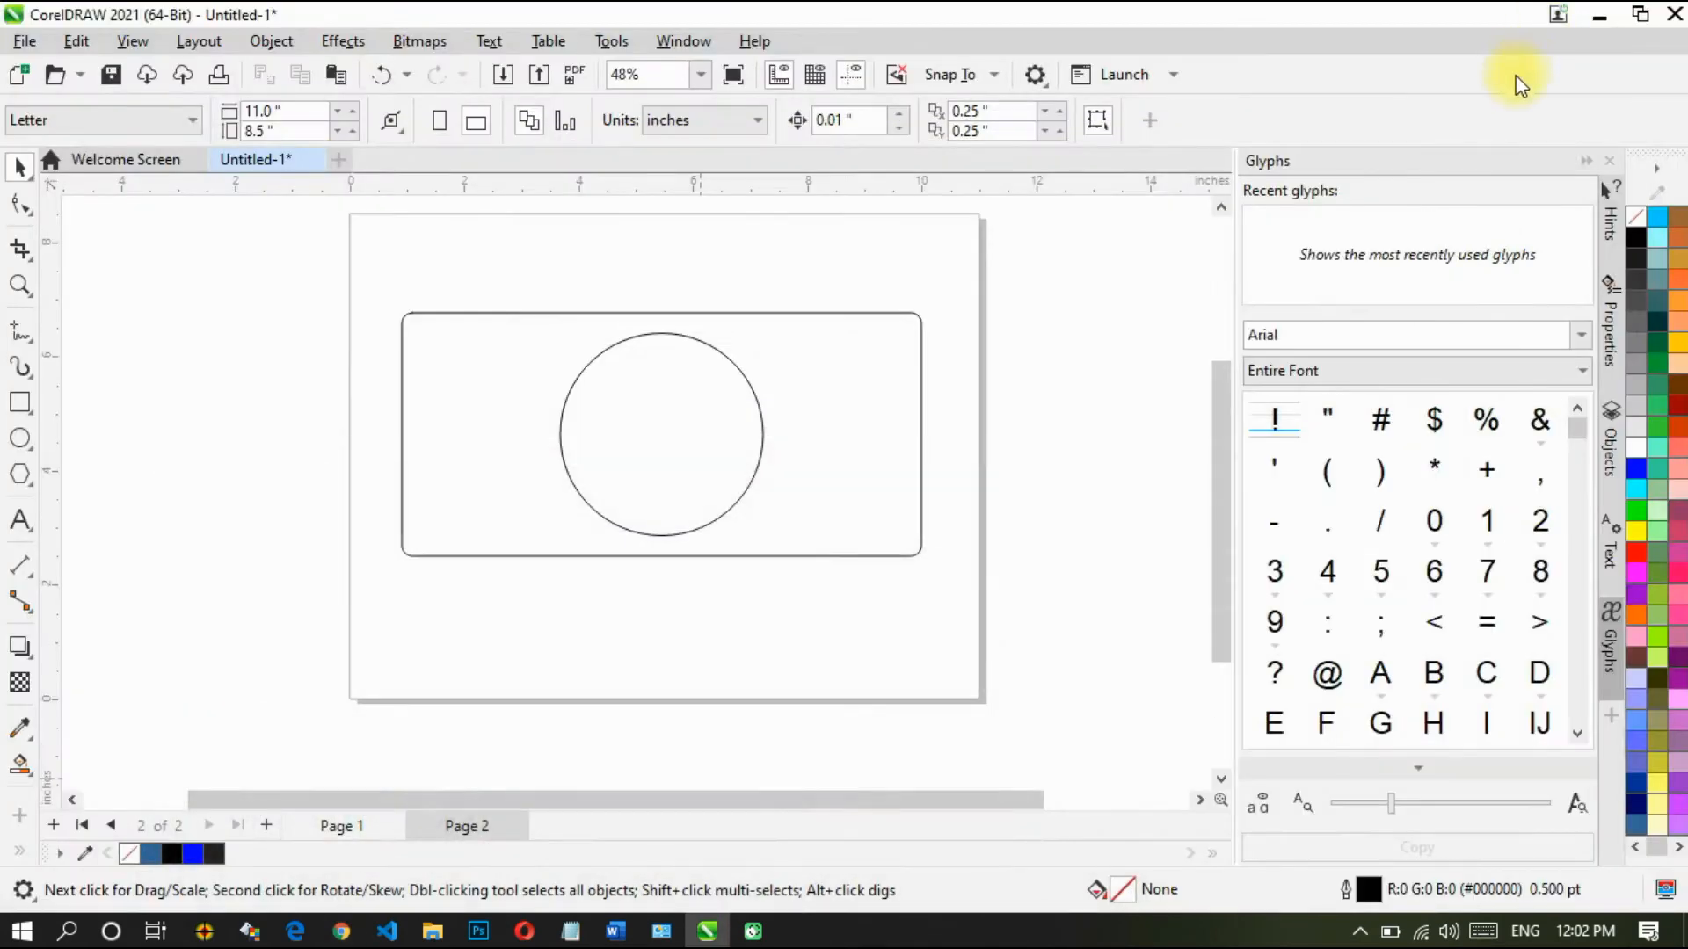
# Step: Add the artistic text "hp" below the rectangle and enlarge it to about 387 pt
pyautogui.click(19, 520)
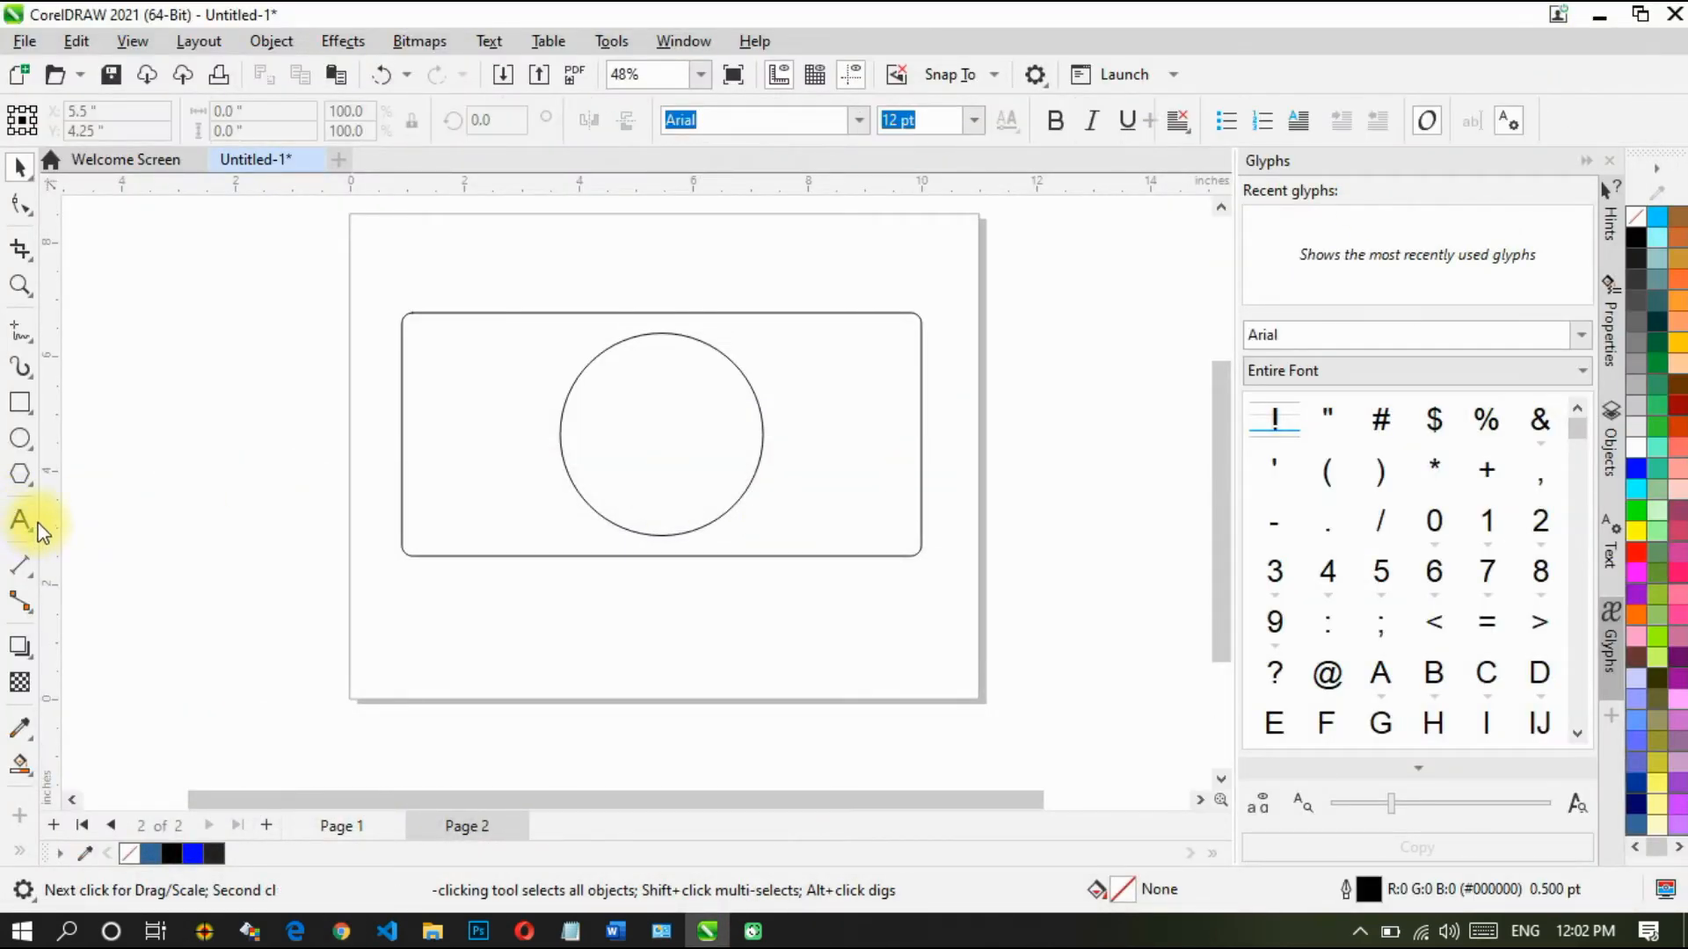
pyautogui.click(525, 659)
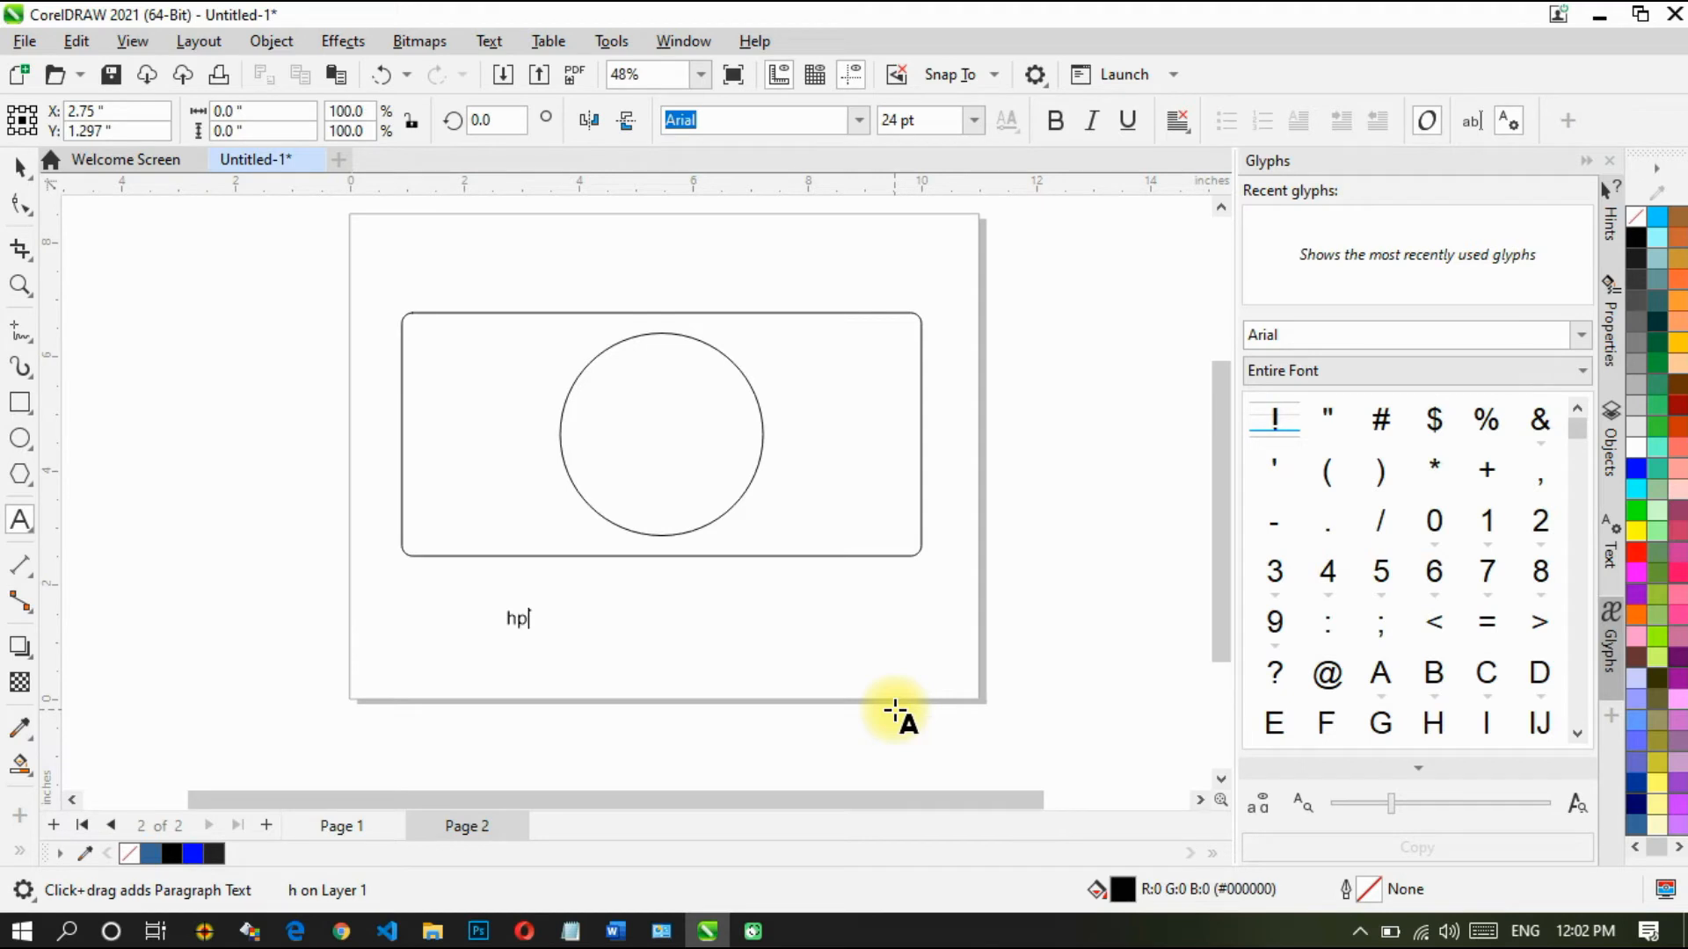
pyautogui.press('Escape')
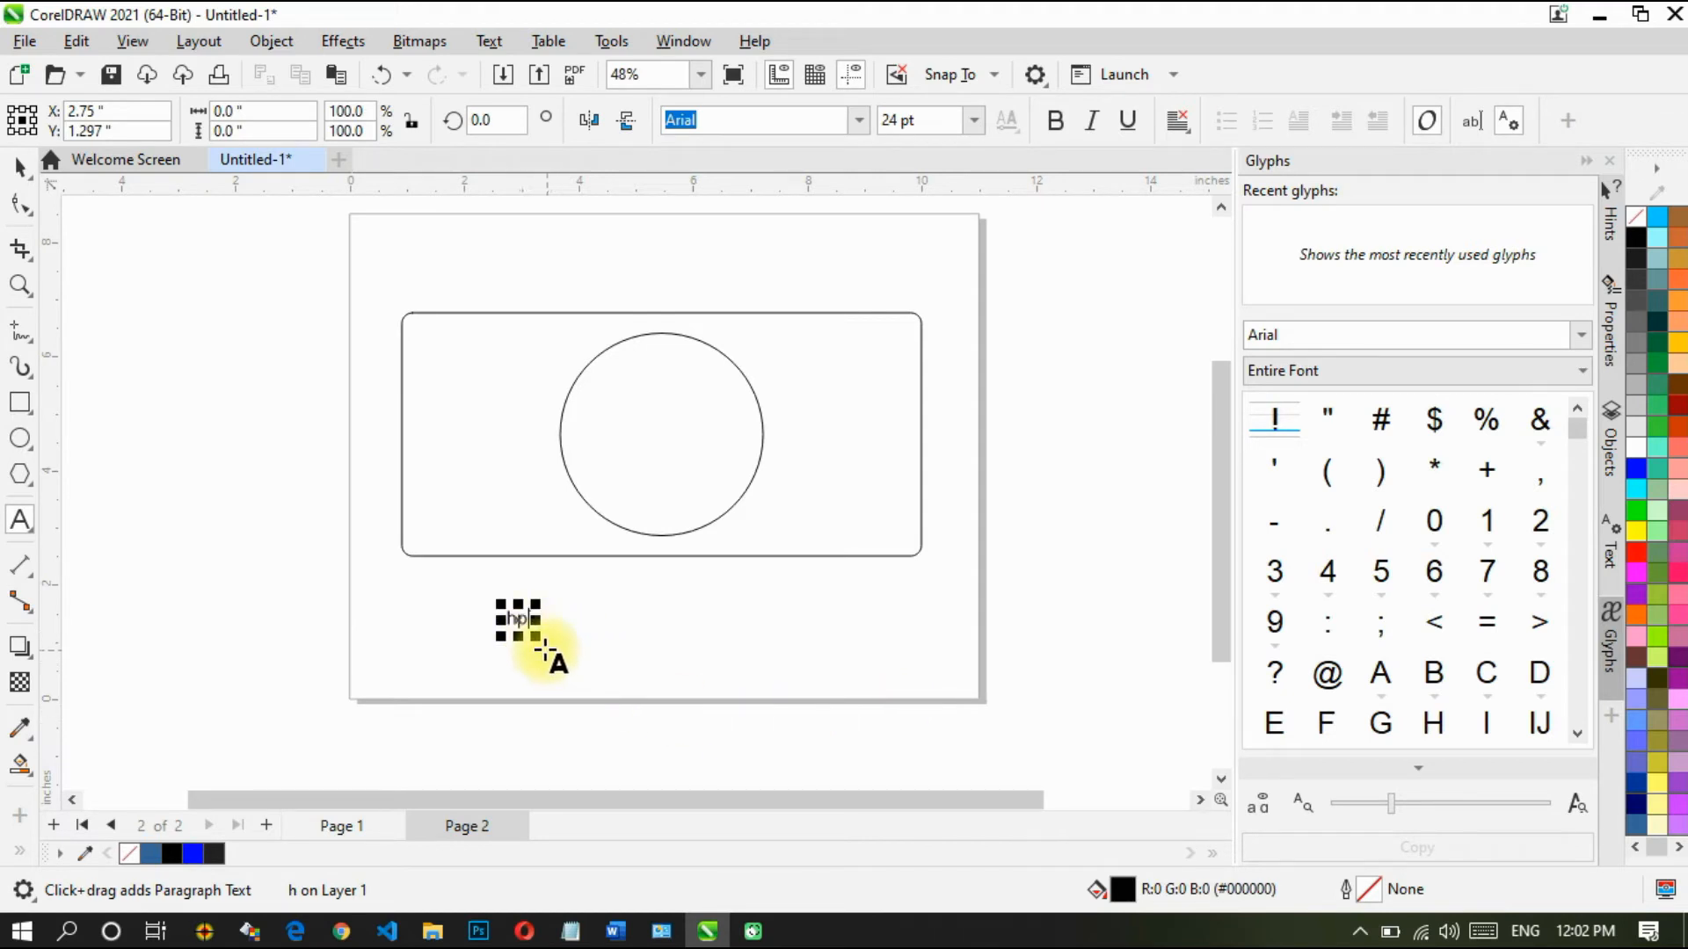
pyautogui.moveTo(544, 651); pyautogui.dragTo(835, 874)
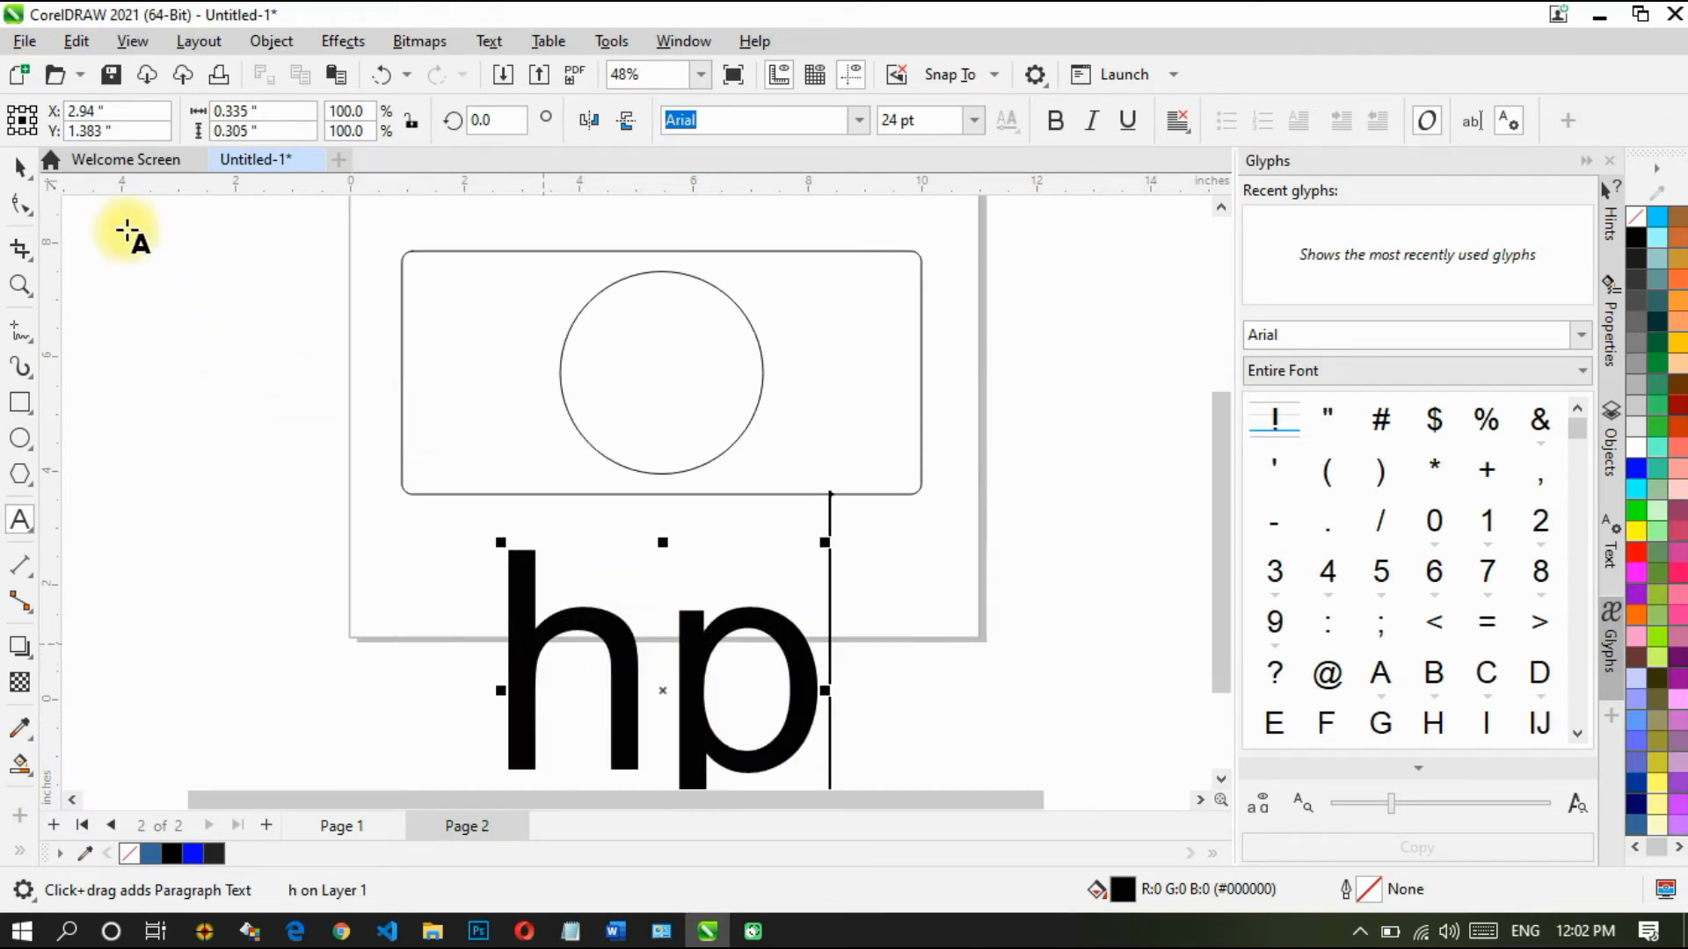
# Step: Move the hp text up over the shapes and change its font to Hydro Squad Leftalic
pyautogui.click(17, 167)
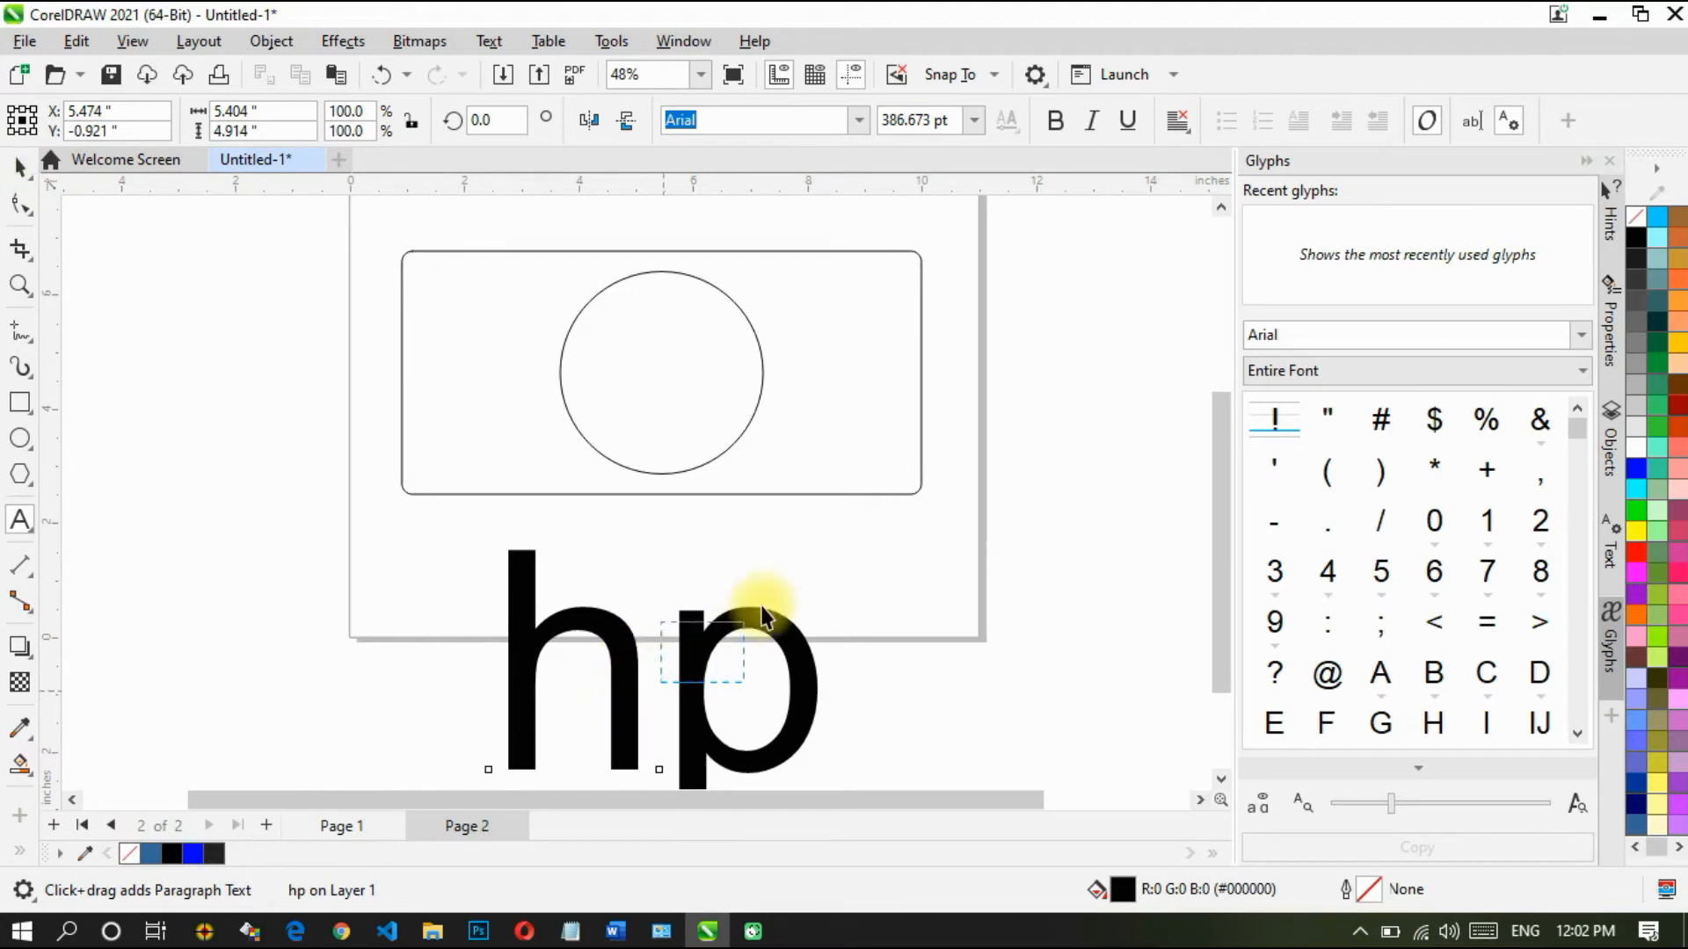
pyautogui.moveTo(710, 635); pyautogui.dragTo(838, 453)
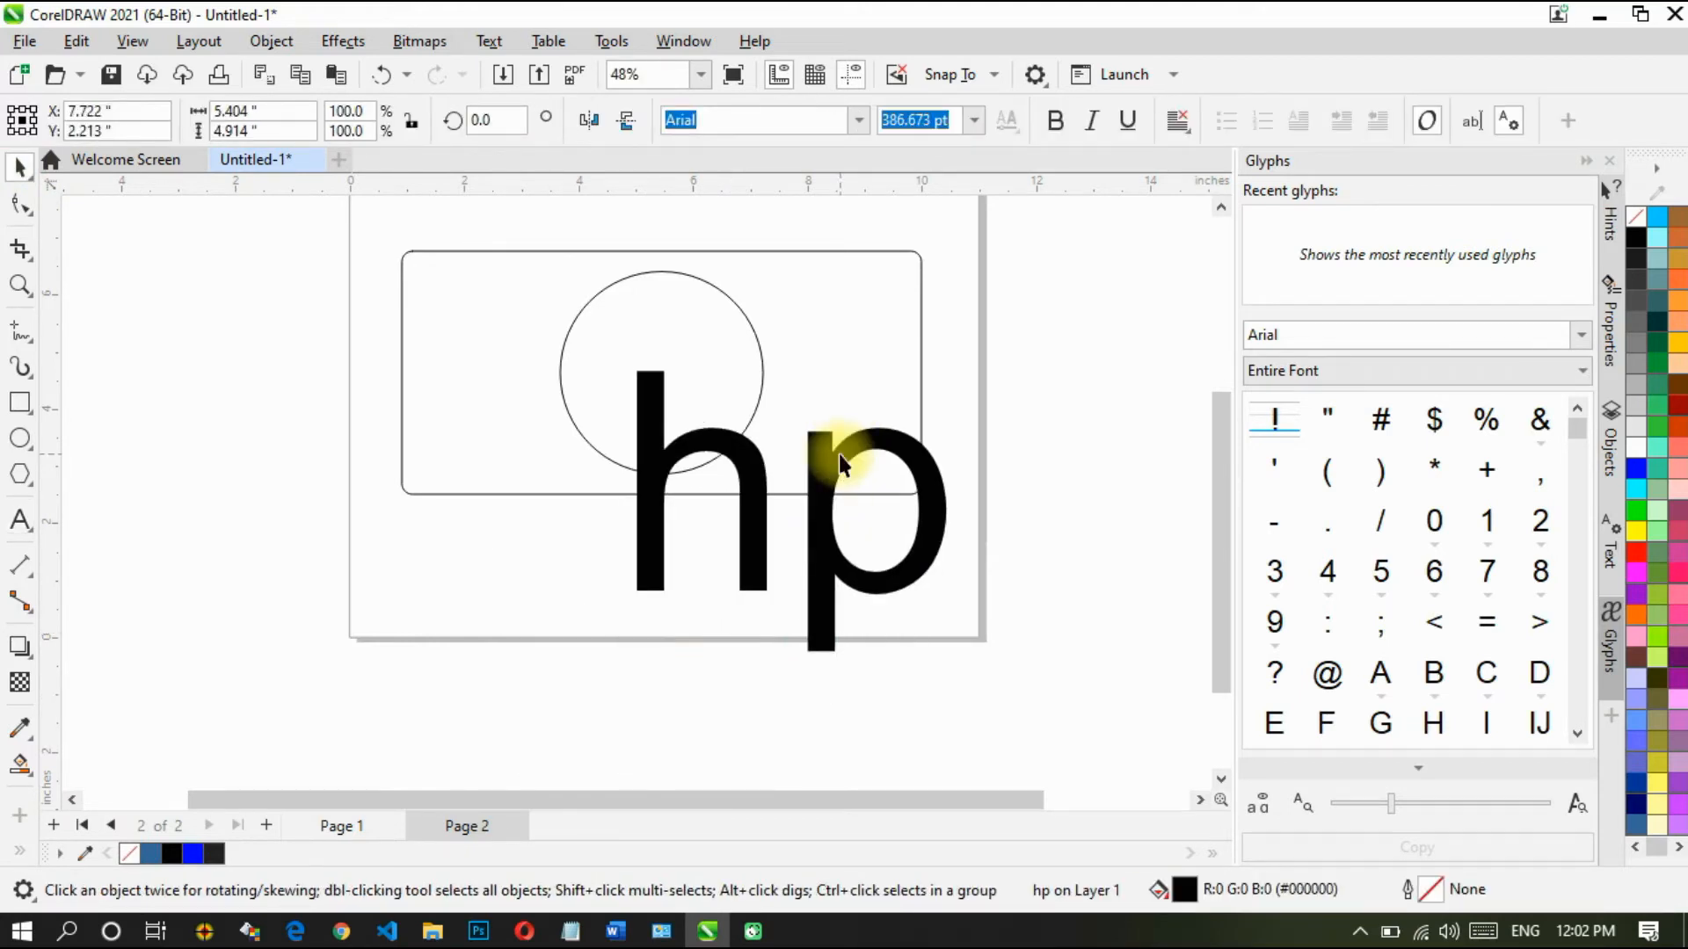
pyautogui.click(854, 121)
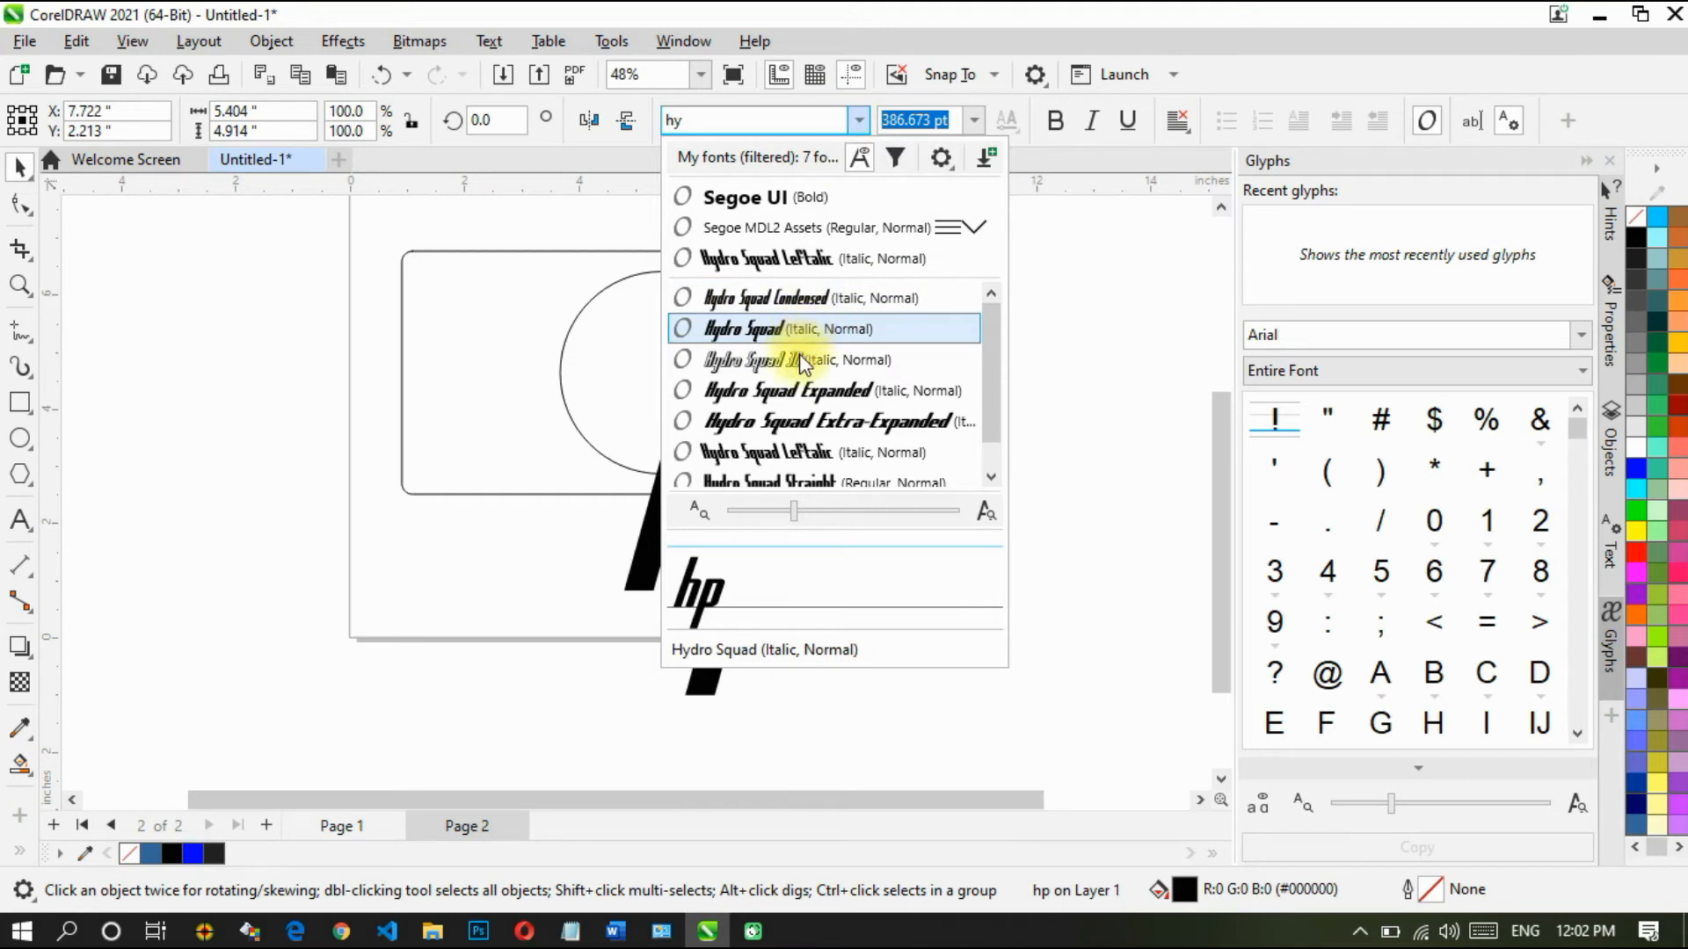
pyautogui.click(786, 448)
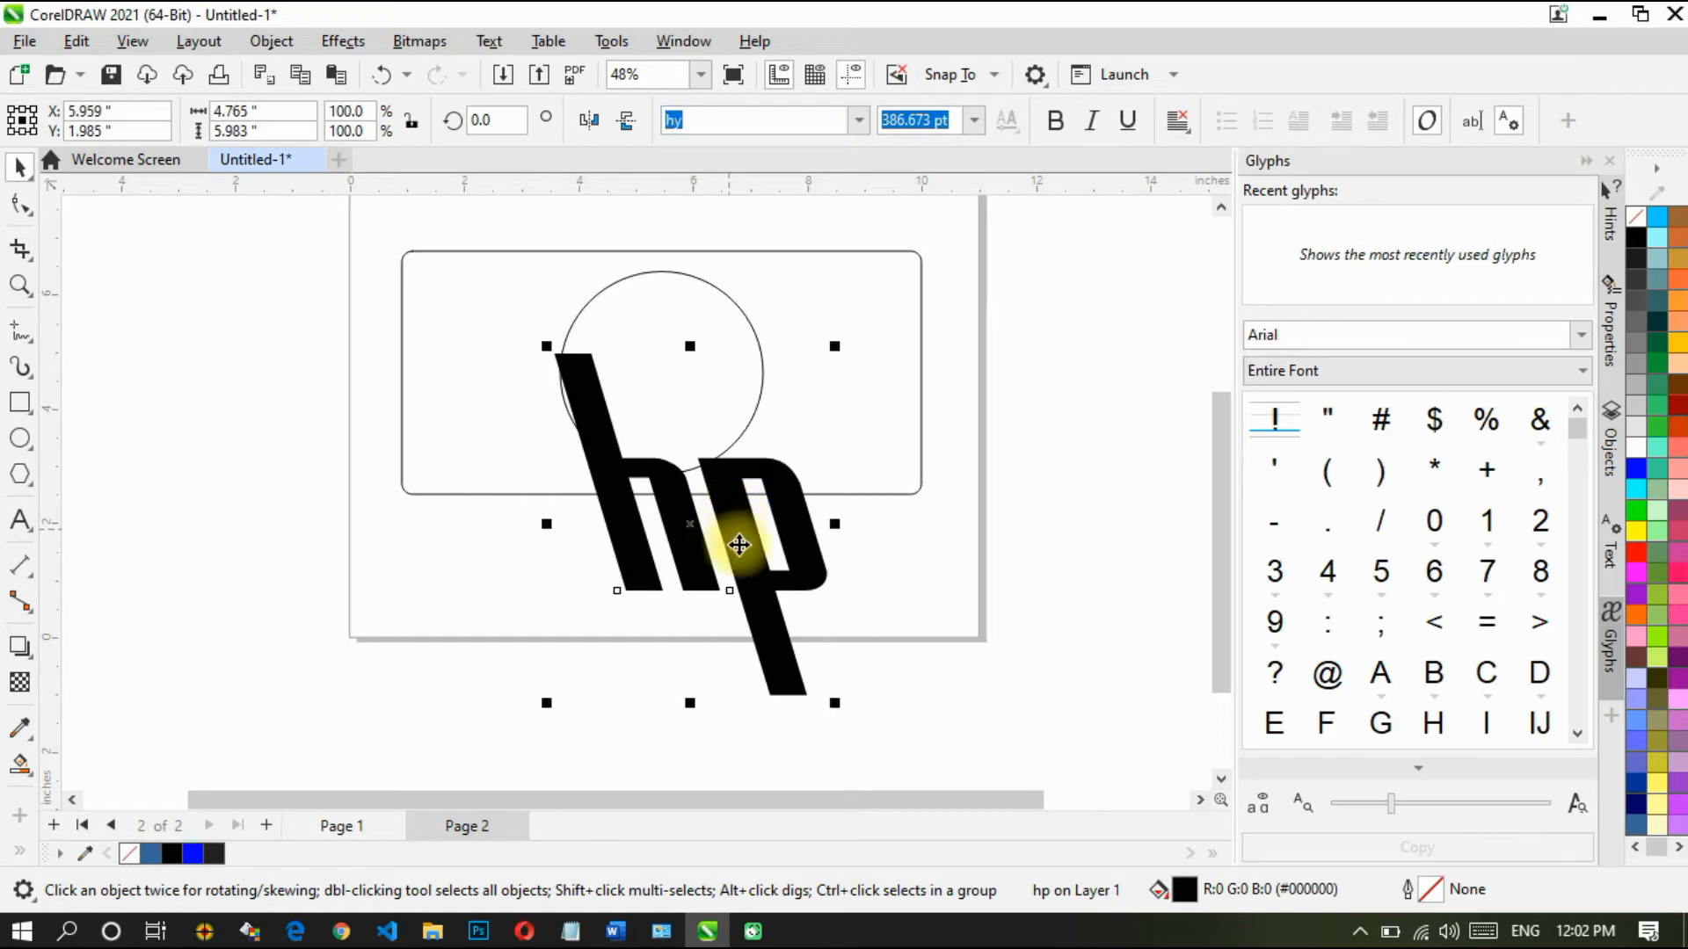
# Step: Move the hp lettering over the circle and scale it down to about 280 pt, about 3.45 by 4.33 inches
pyautogui.moveTo(696, 523); pyautogui.dragTo(298, 529)
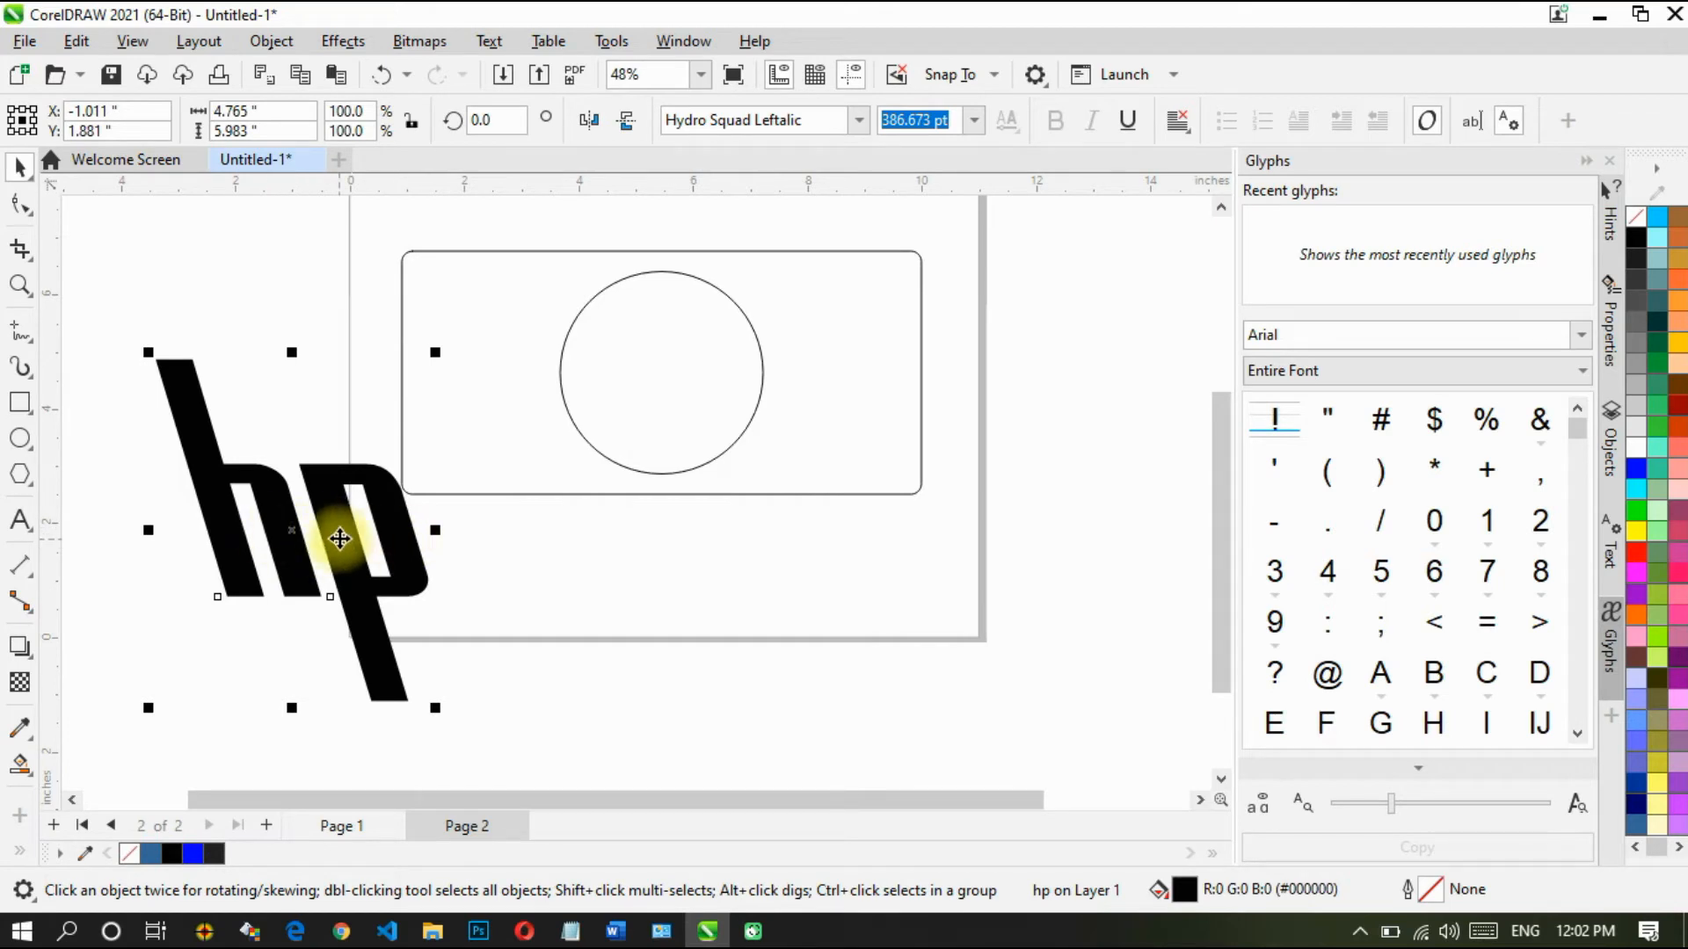
pyautogui.moveTo(294, 540); pyautogui.dragTo(699, 402)
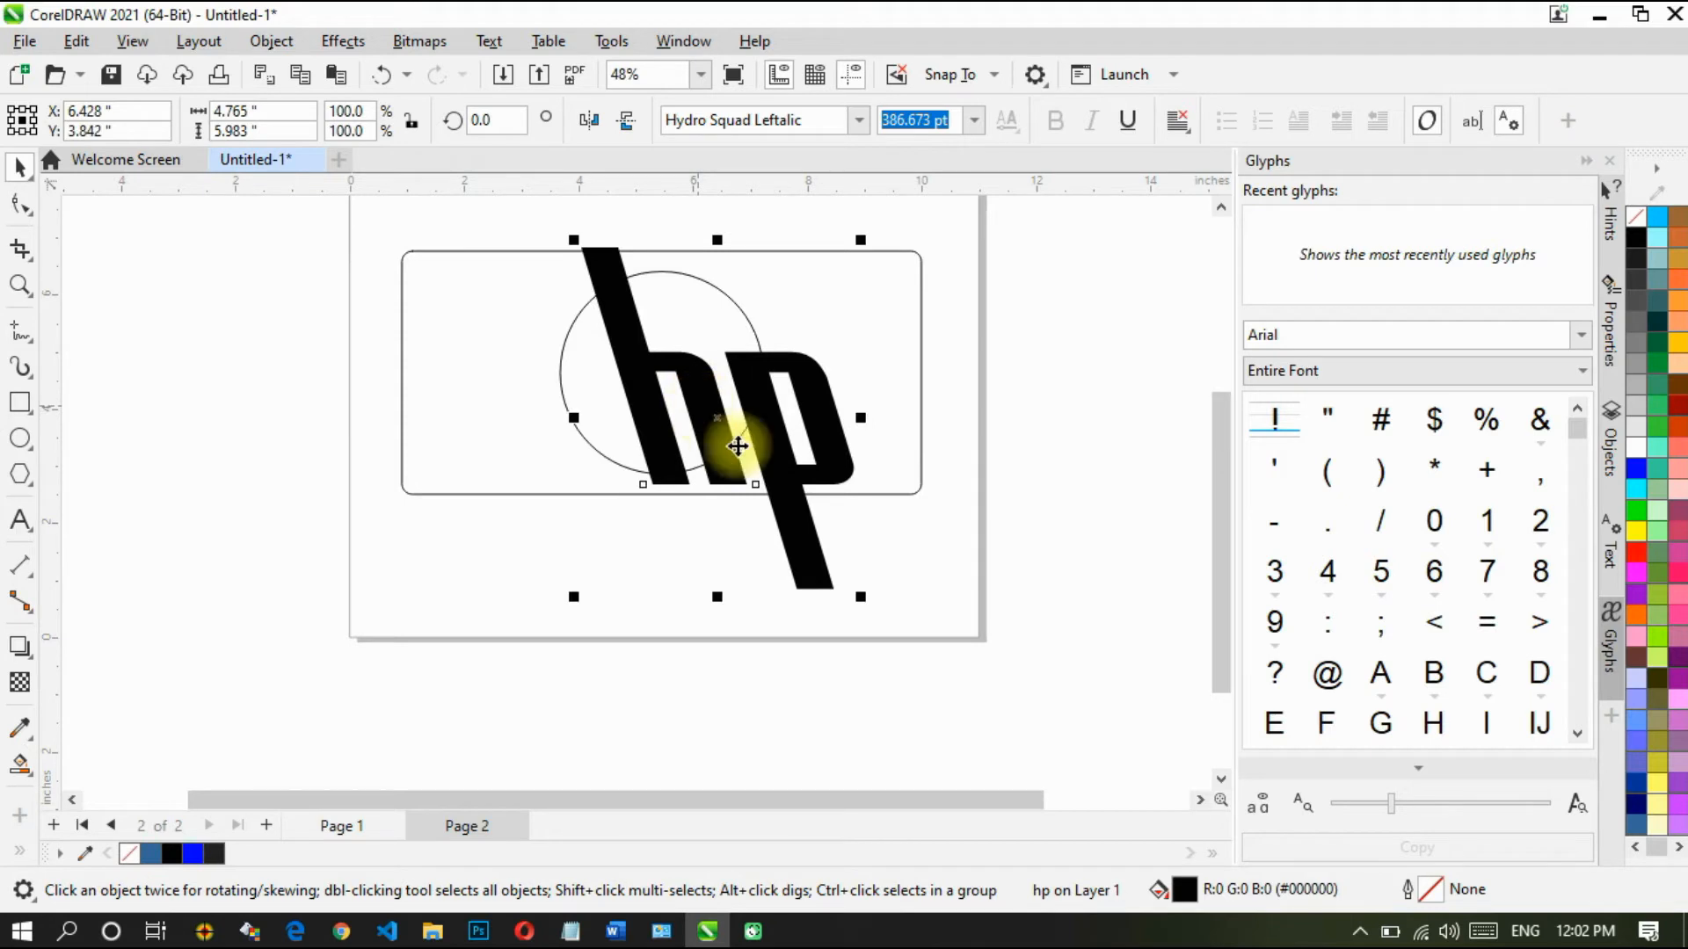
pyautogui.moveTo(863, 596); pyautogui.dragTo(788, 503)
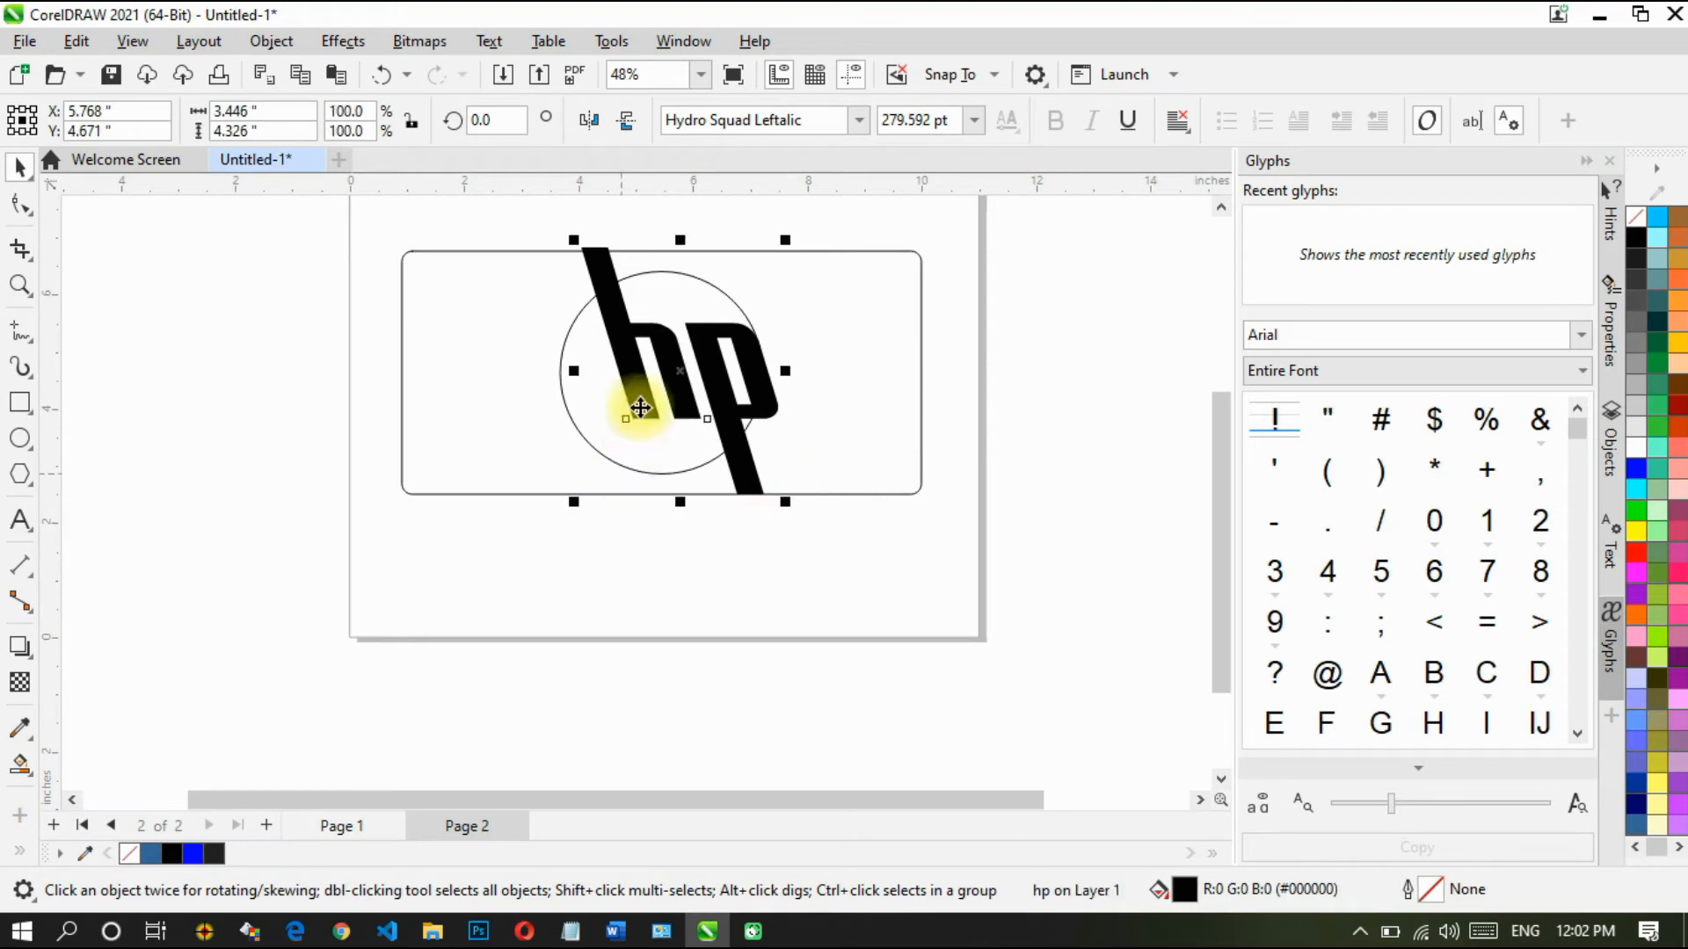
# Step: Skew the hp lettering horizontally so it slants to the right, and place it centrally over the circle
pyautogui.click(679, 379)
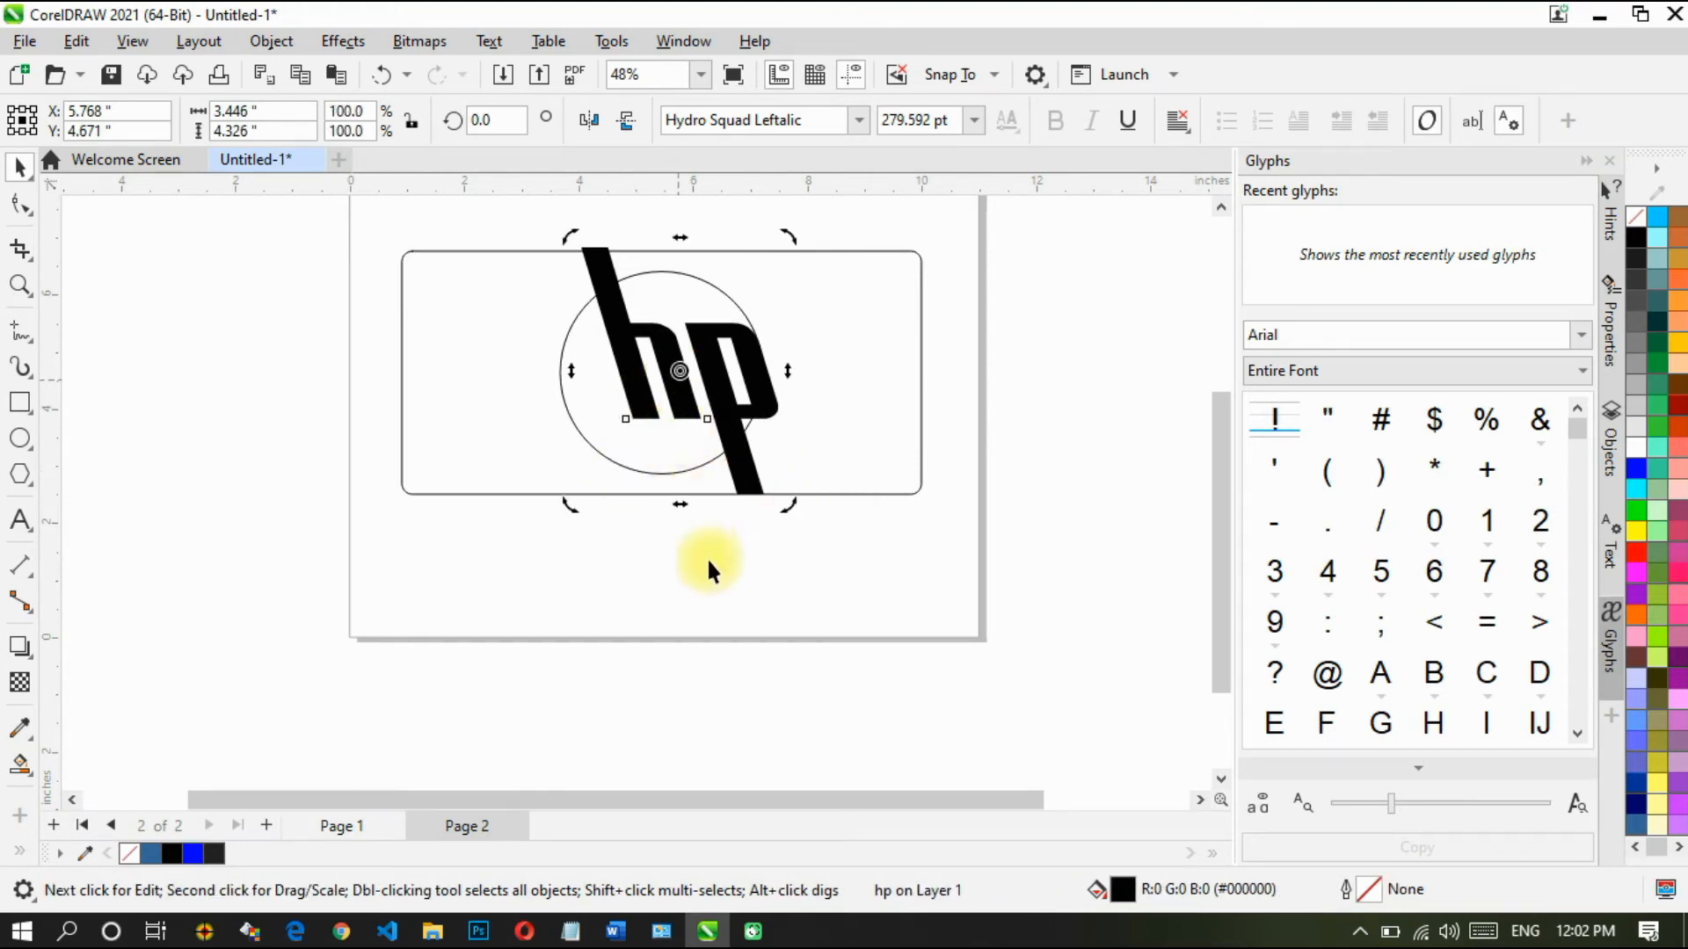
pyautogui.moveTo(685, 509); pyautogui.dragTo(447, 455)
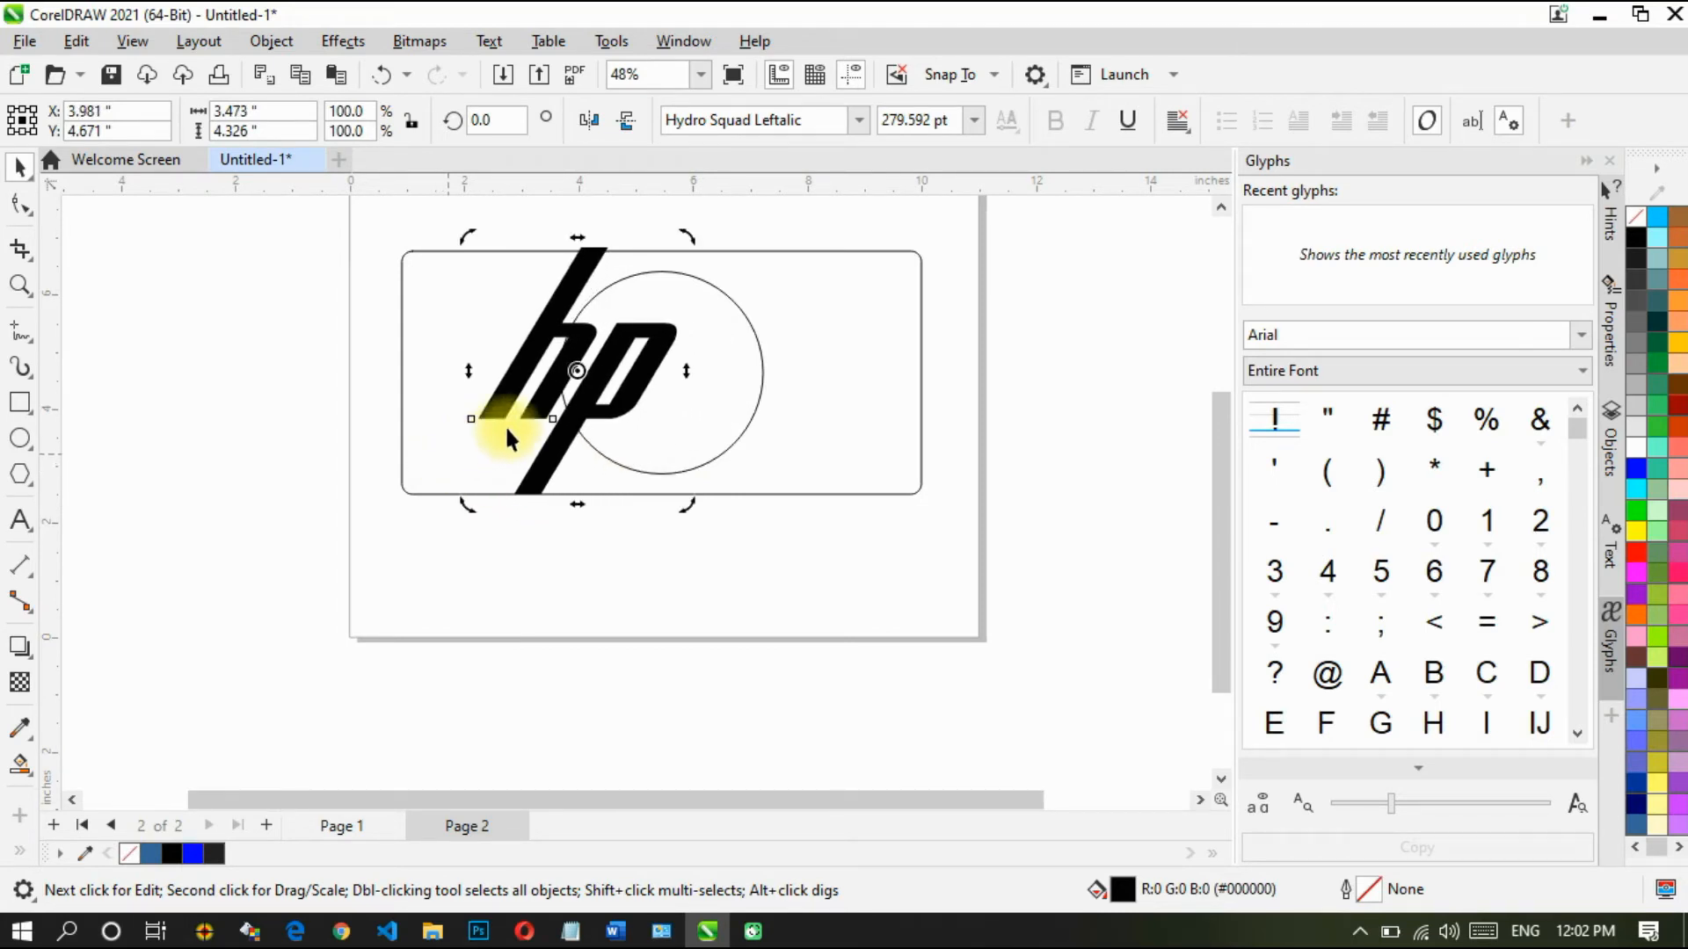
pyautogui.click(589, 369)
pyautogui.moveTo(583, 367); pyautogui.dragTo(668, 377)
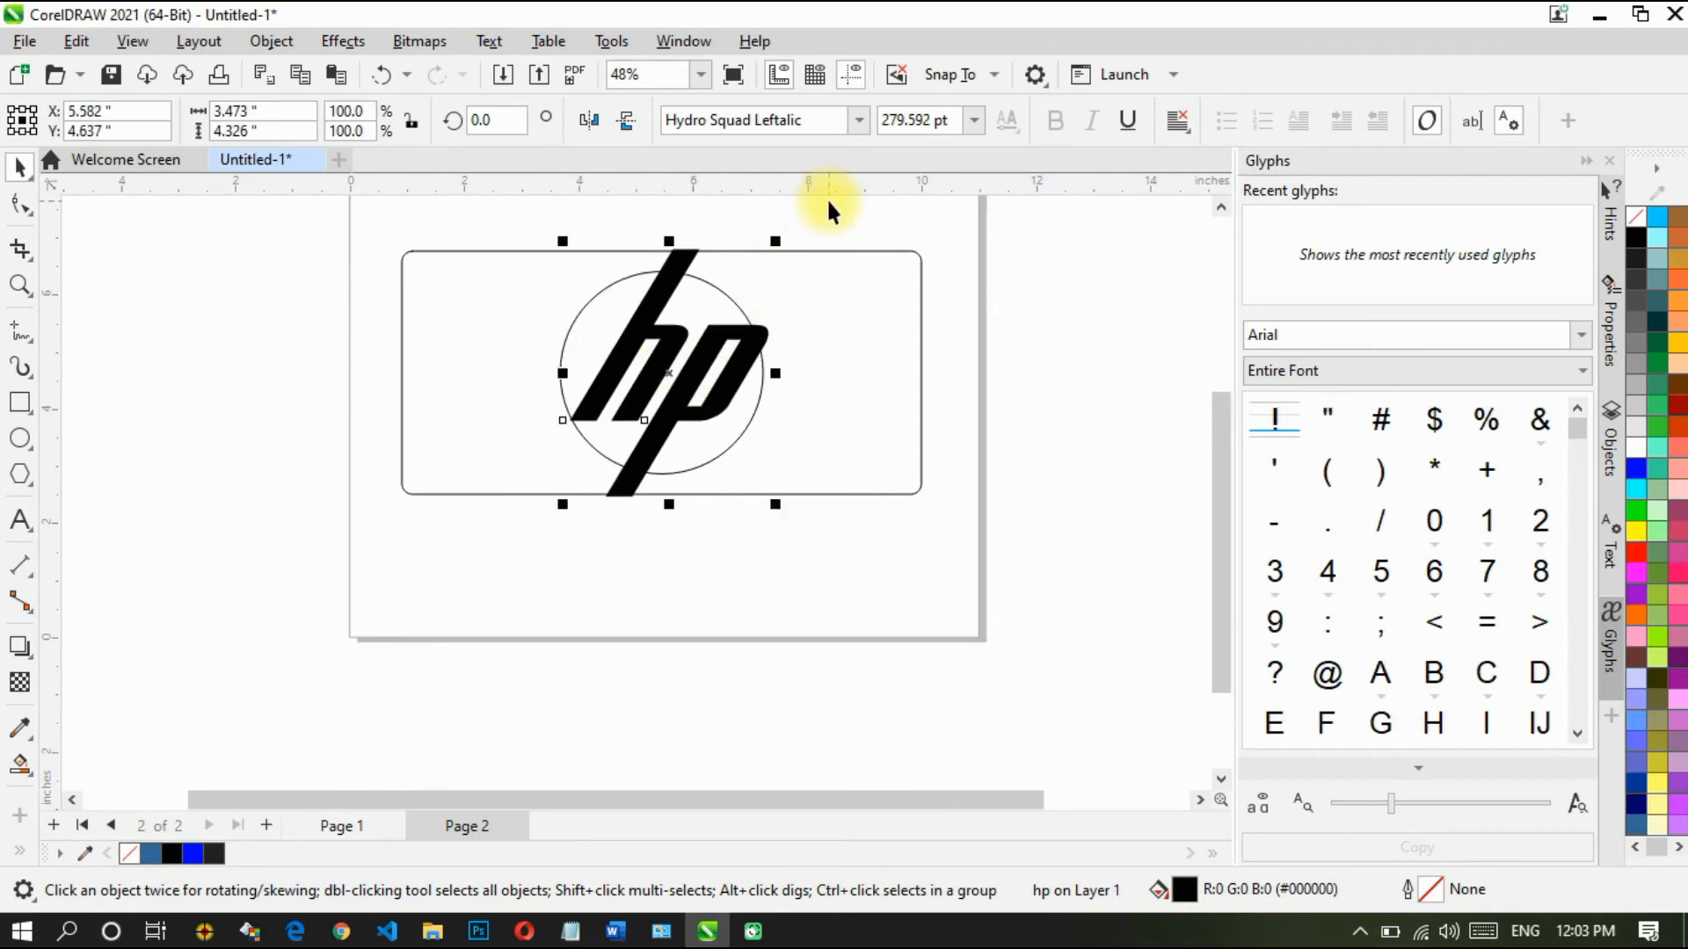
# Step: Enlarge the circle about its centre to about 3.87 inches in diameter and nudge it 0.1 inch to the right
pyautogui.click(381, 250)
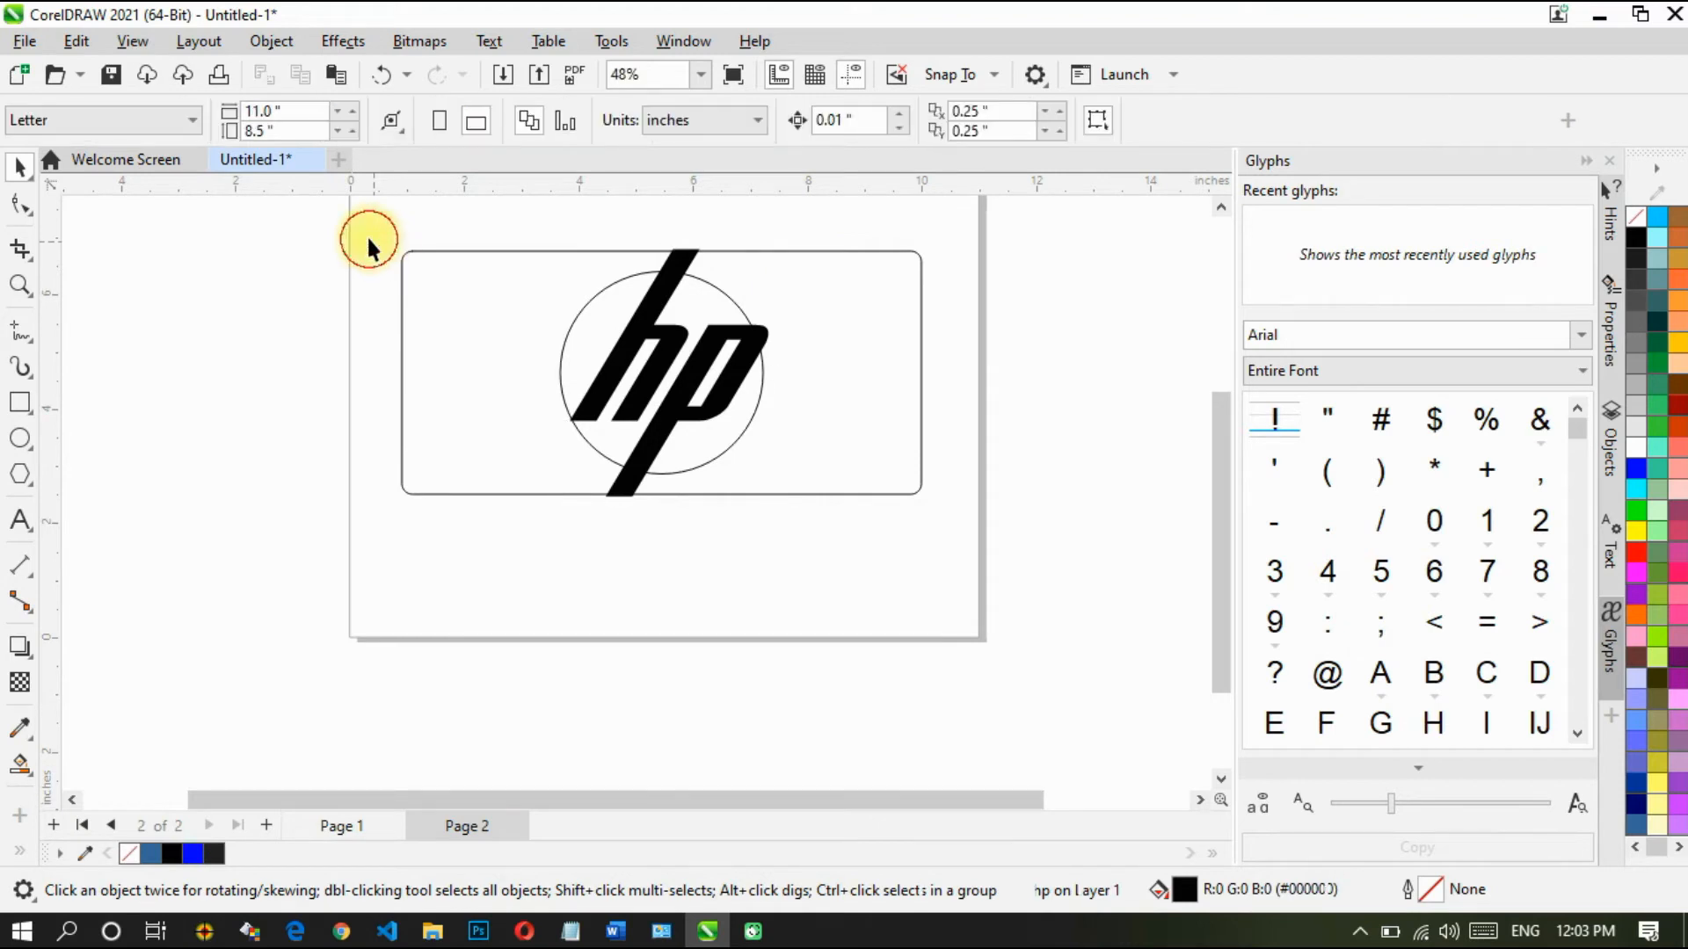
pyautogui.click(671, 426)
pyautogui.click(572, 309)
pyautogui.click(575, 311)
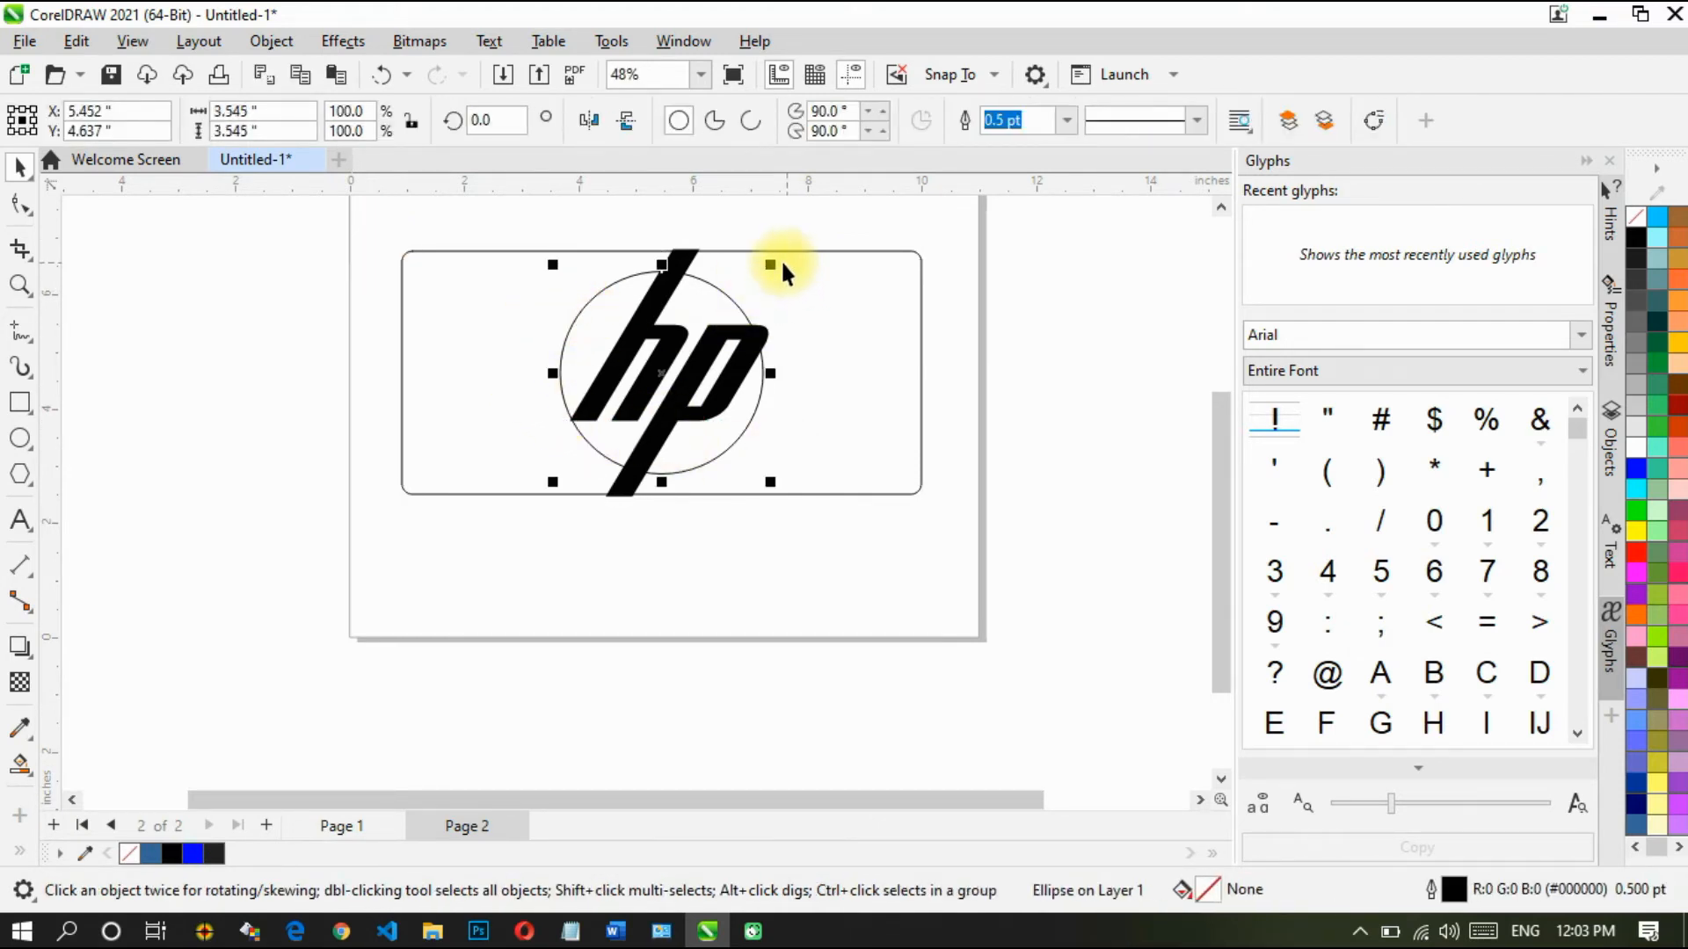
pyautogui.moveTo(776, 262); pyautogui.dragTo(829, 255)
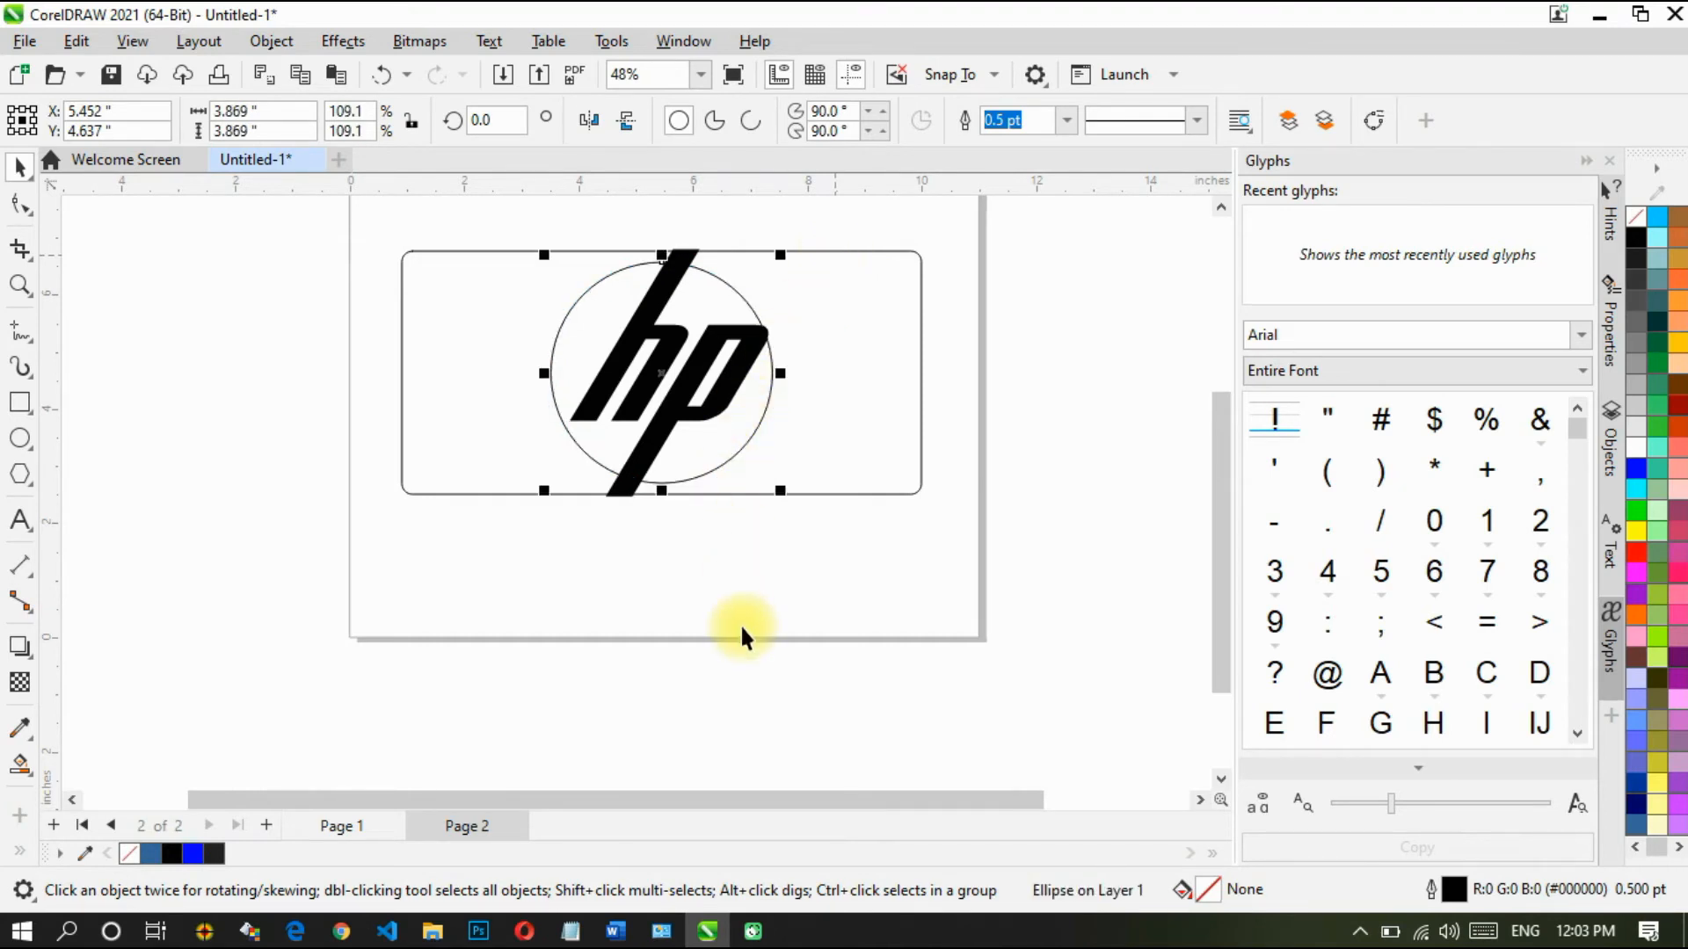
pyautogui.press('Right')
pyautogui.press('Right')
pyautogui.press('Right')
pyautogui.press('Right')
pyautogui.press('Right')
pyautogui.press('Right')
pyautogui.press('Right')
pyautogui.press('Right')
pyautogui.press('Right')
pyautogui.press('Right')
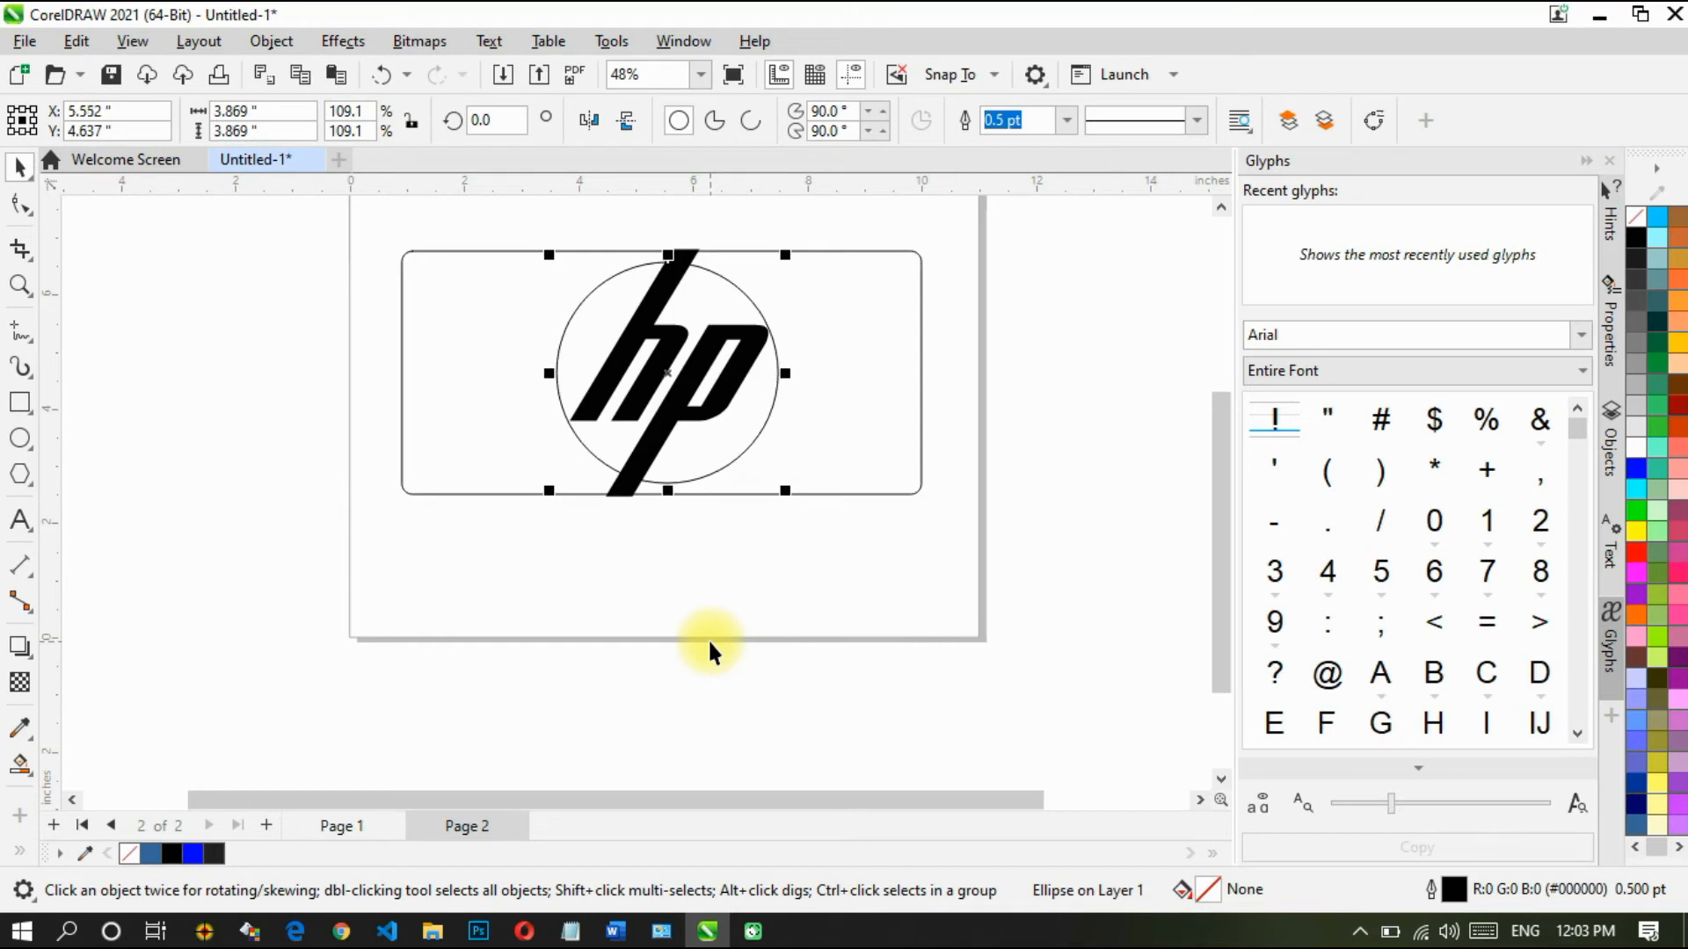
# Step: Try stretching the rounded rectangle's upper edge to a height of about 4.47 inches, and undo that stretch
pyautogui.click(846, 297)
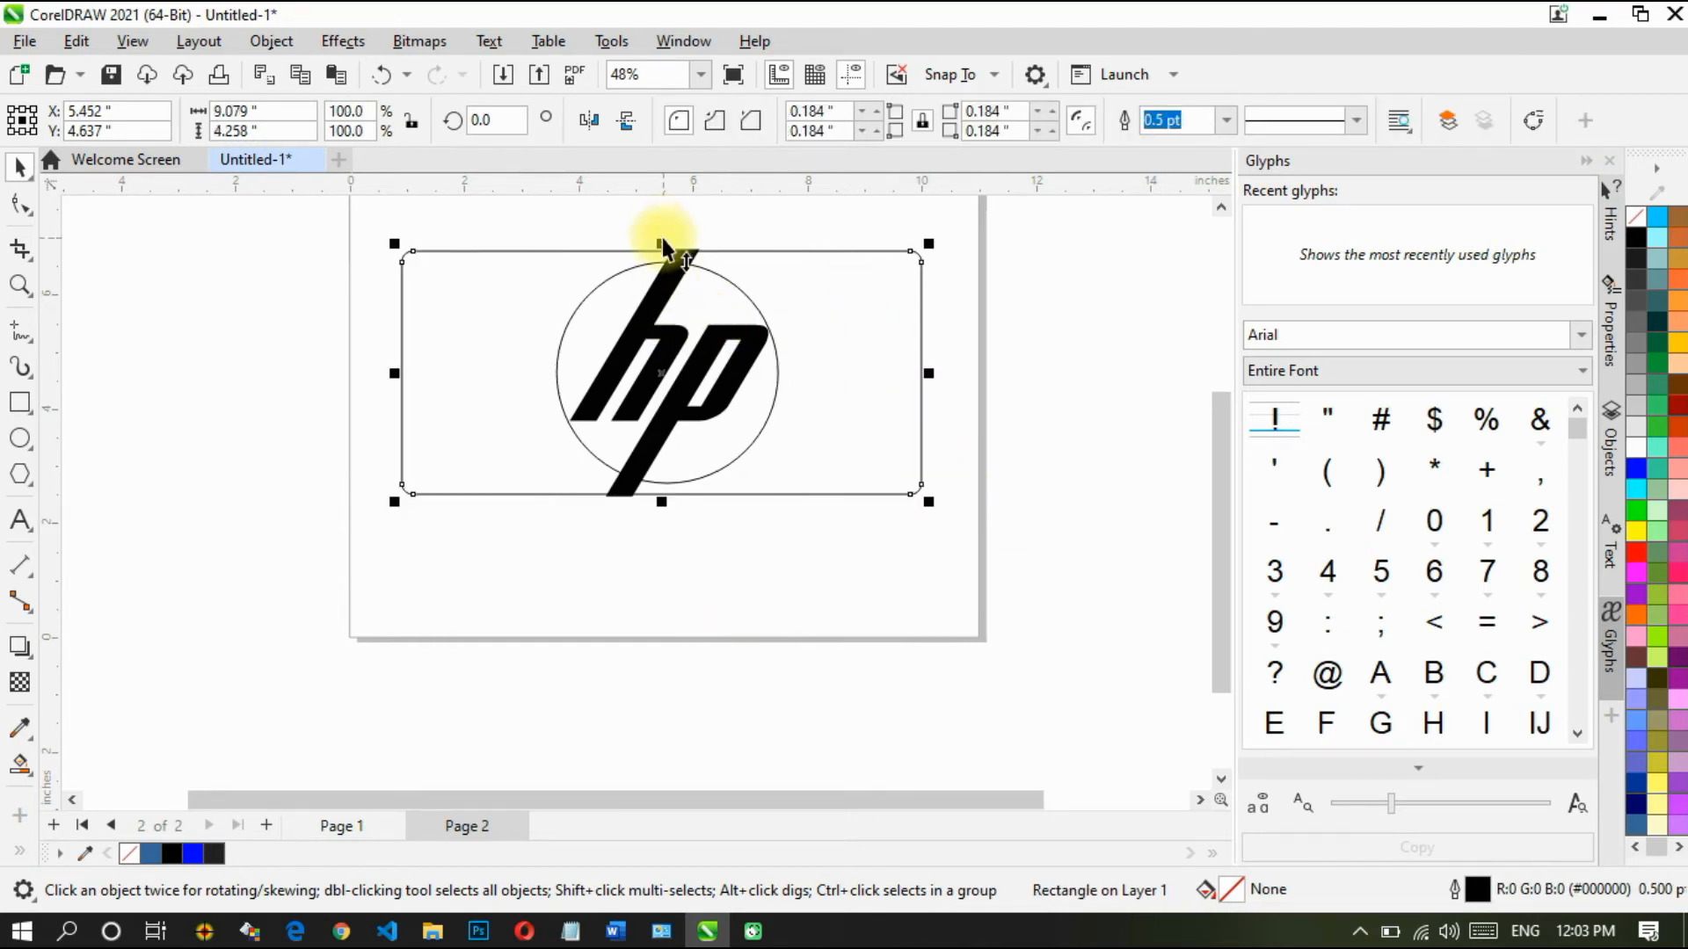
pyautogui.moveTo(663, 244)
pyautogui.mouseDown()
pyautogui.moveTo(680, 219)
pyautogui.moveTo(691, 231)
pyautogui.mouseUp()
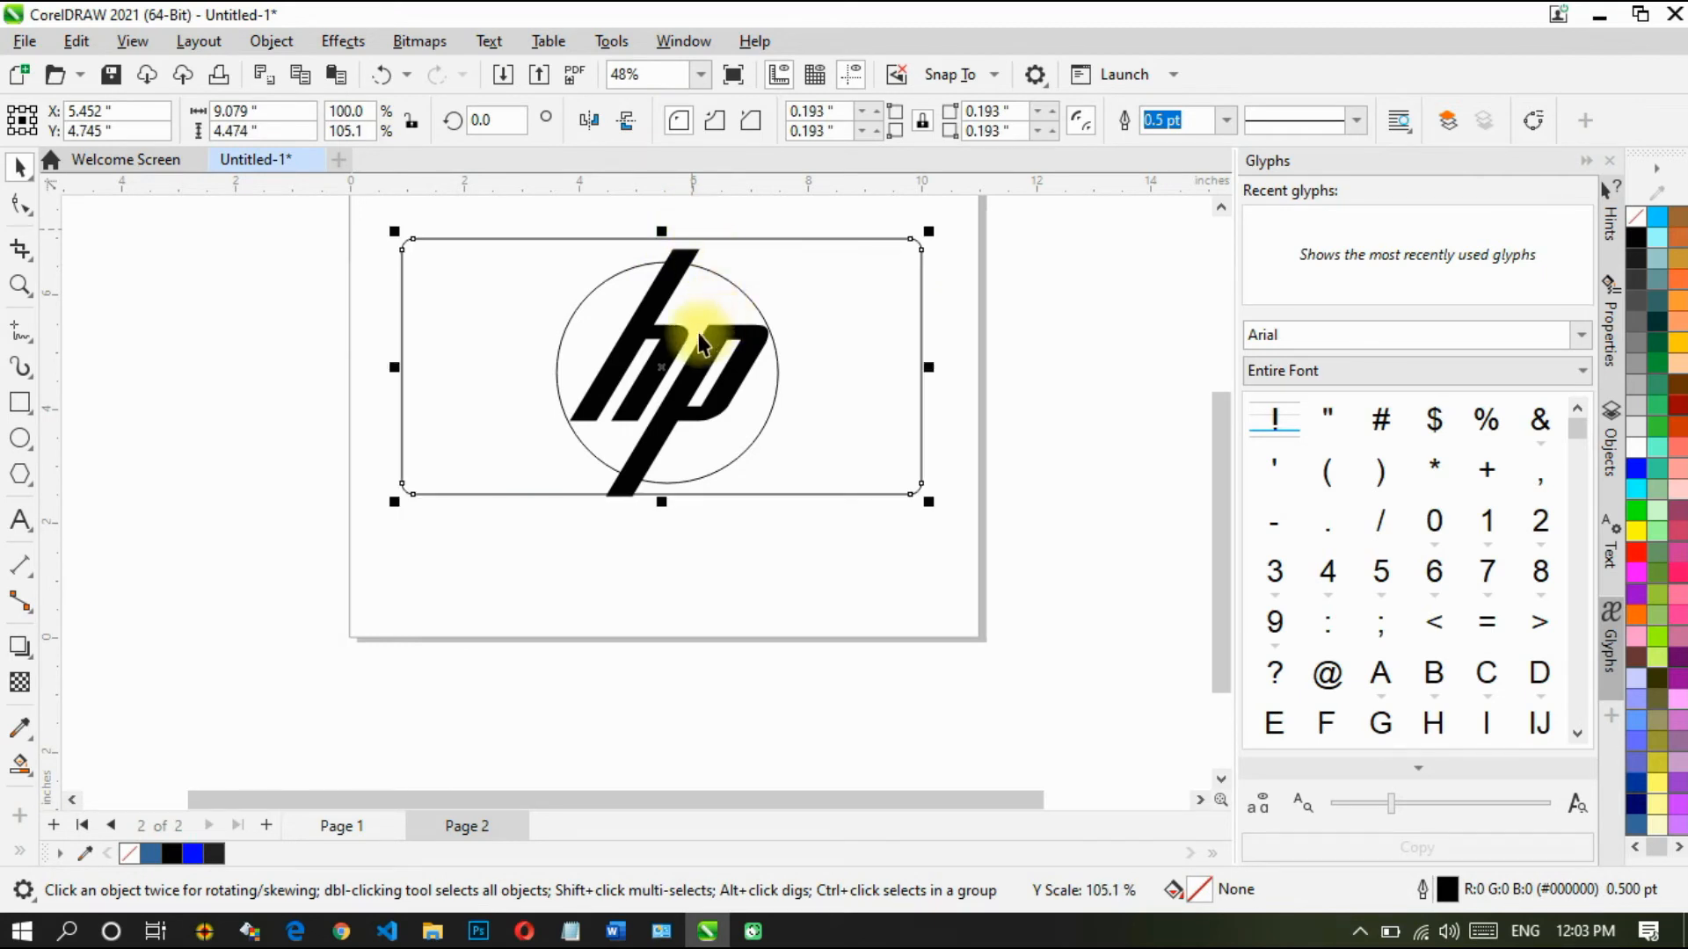
pyautogui.click(666, 312)
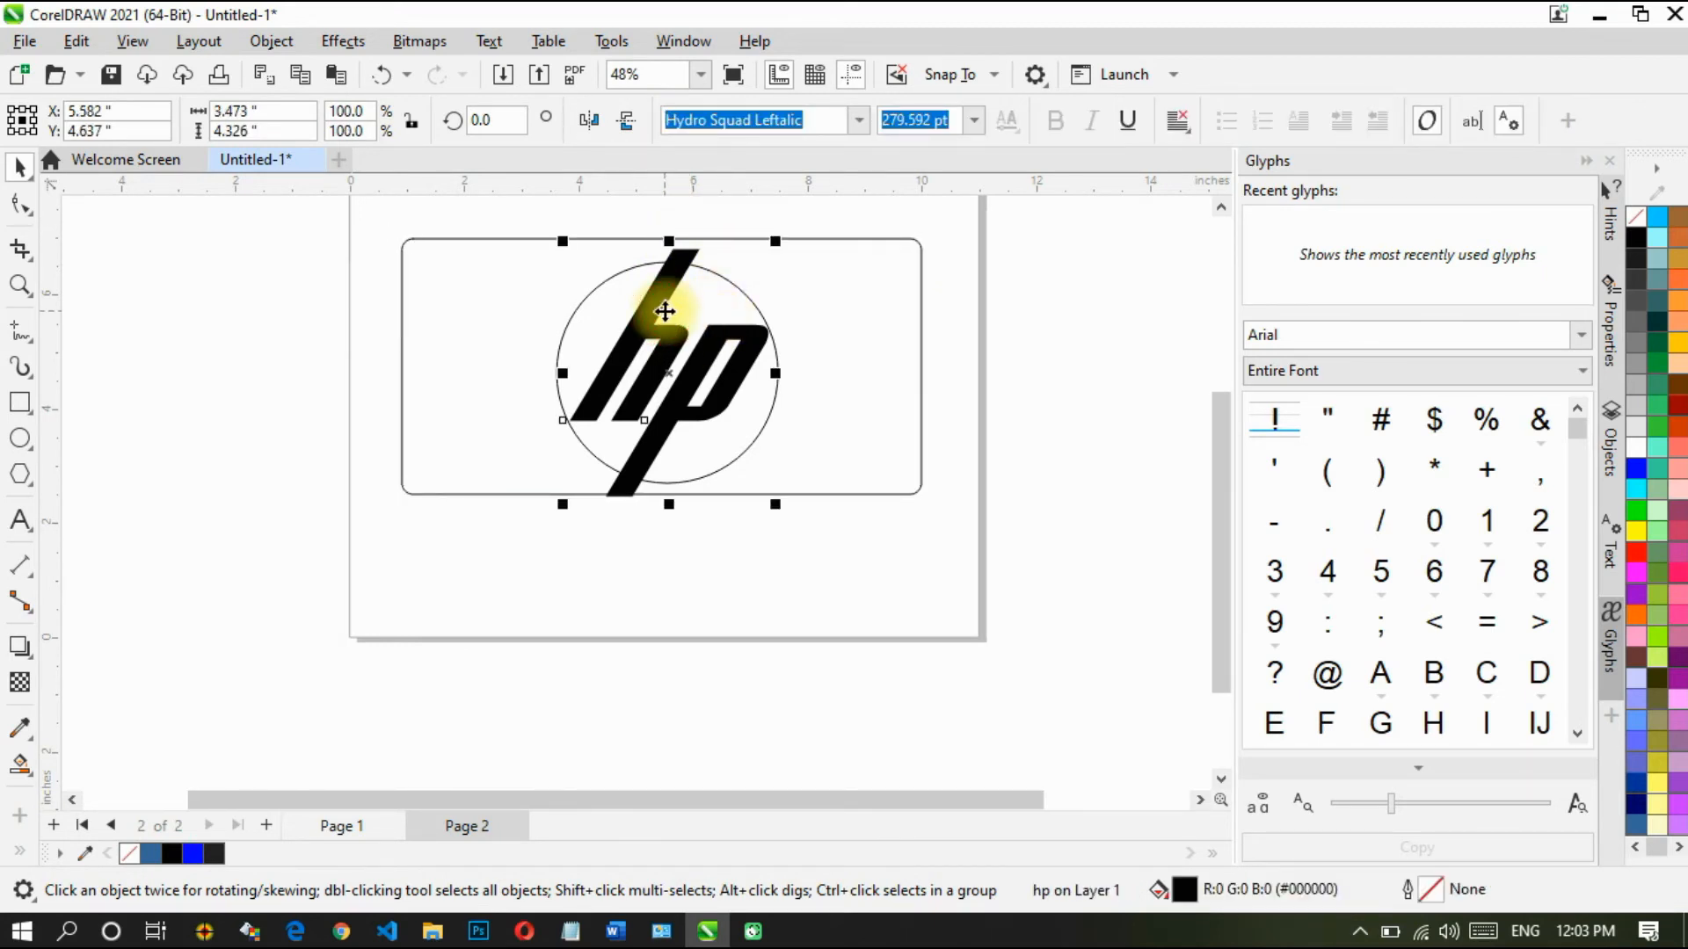
pyautogui.hotkey('ctrl', 'z')
pyautogui.click(728, 525)
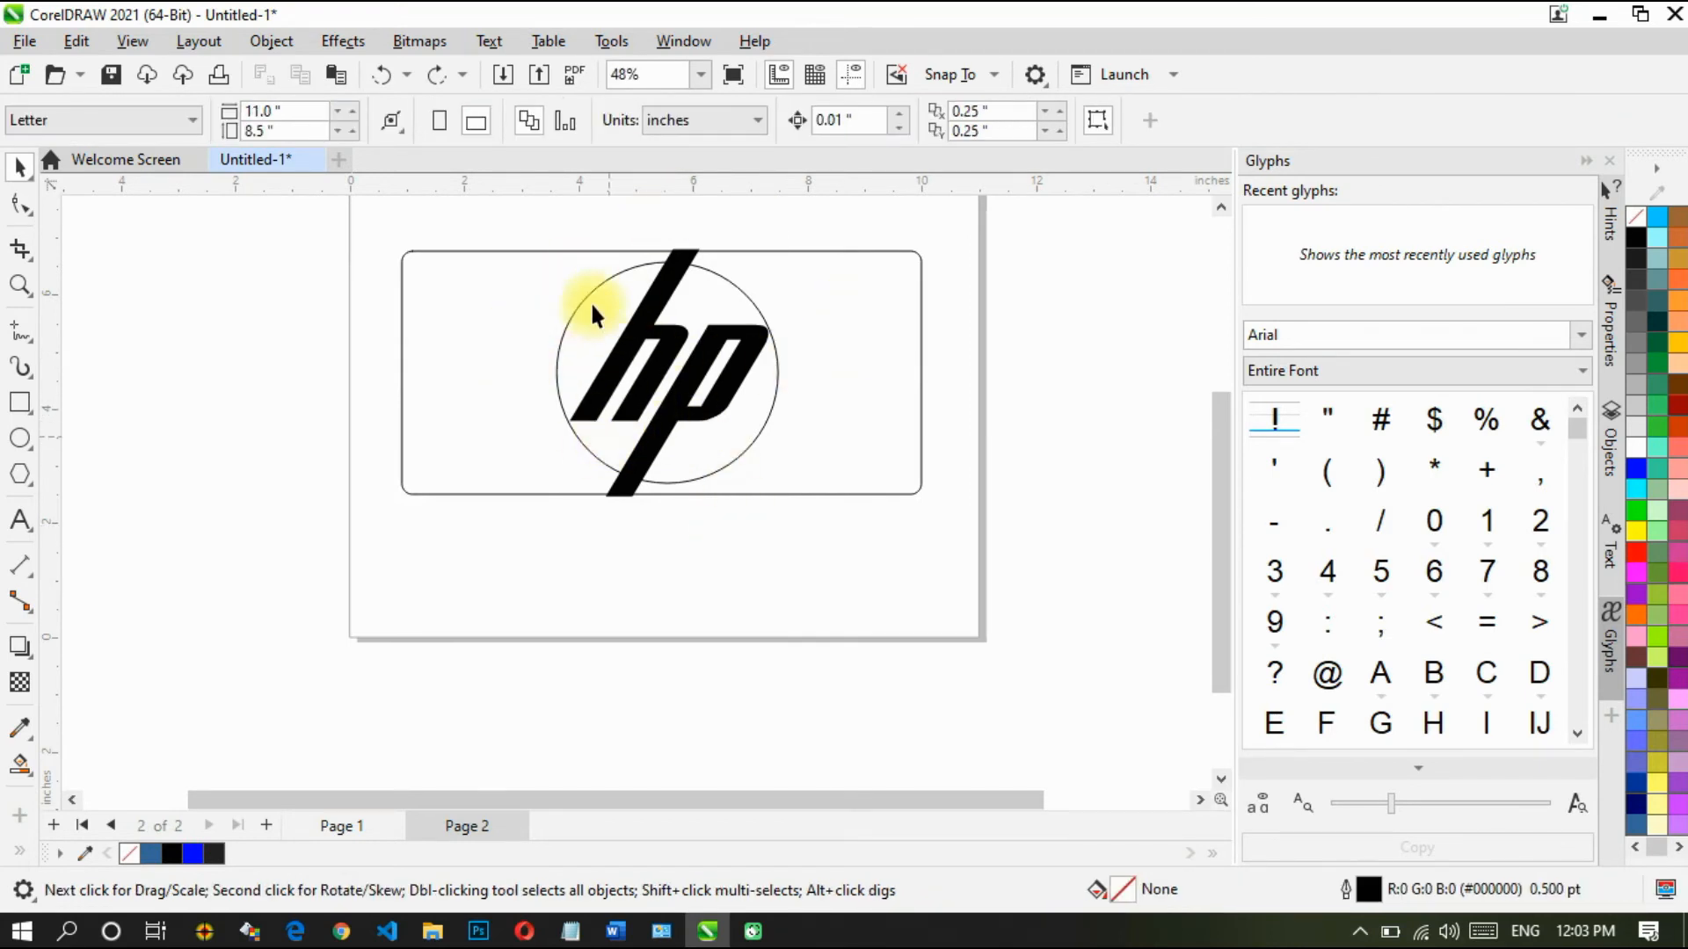
# Step: Draw a slanted freehand line about 0.37 by 0.63 inches beside the left edge of the h's upper stem, parallel to it
pyautogui.scroll(4, 592, 312)
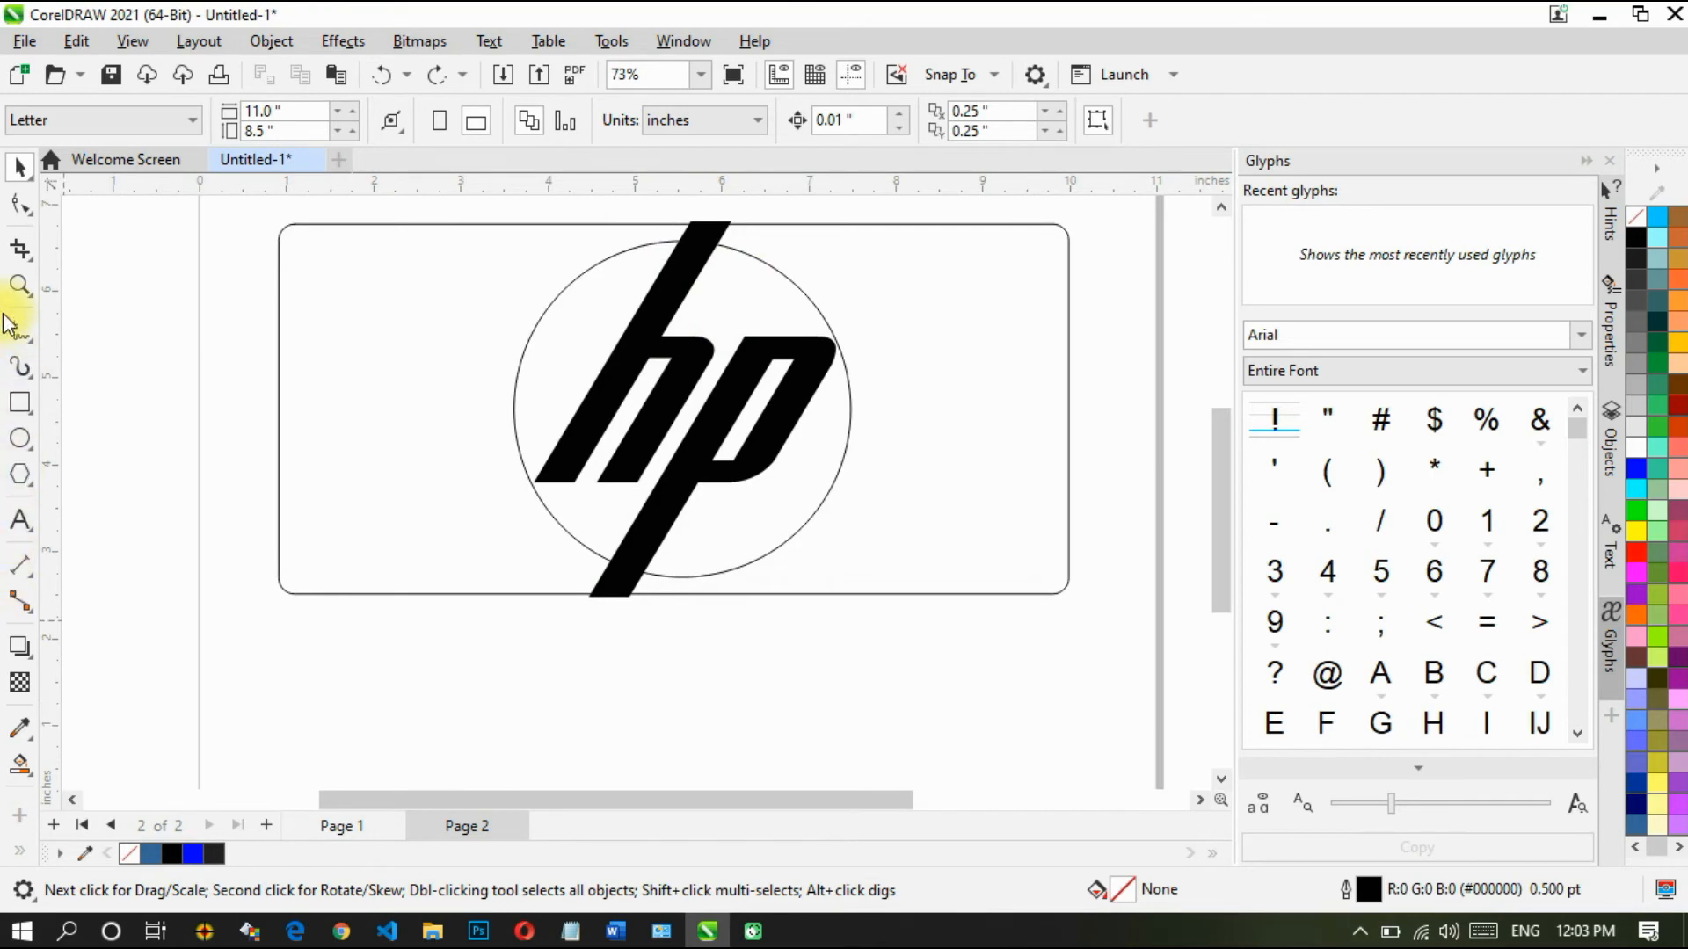
pyautogui.click(15, 340)
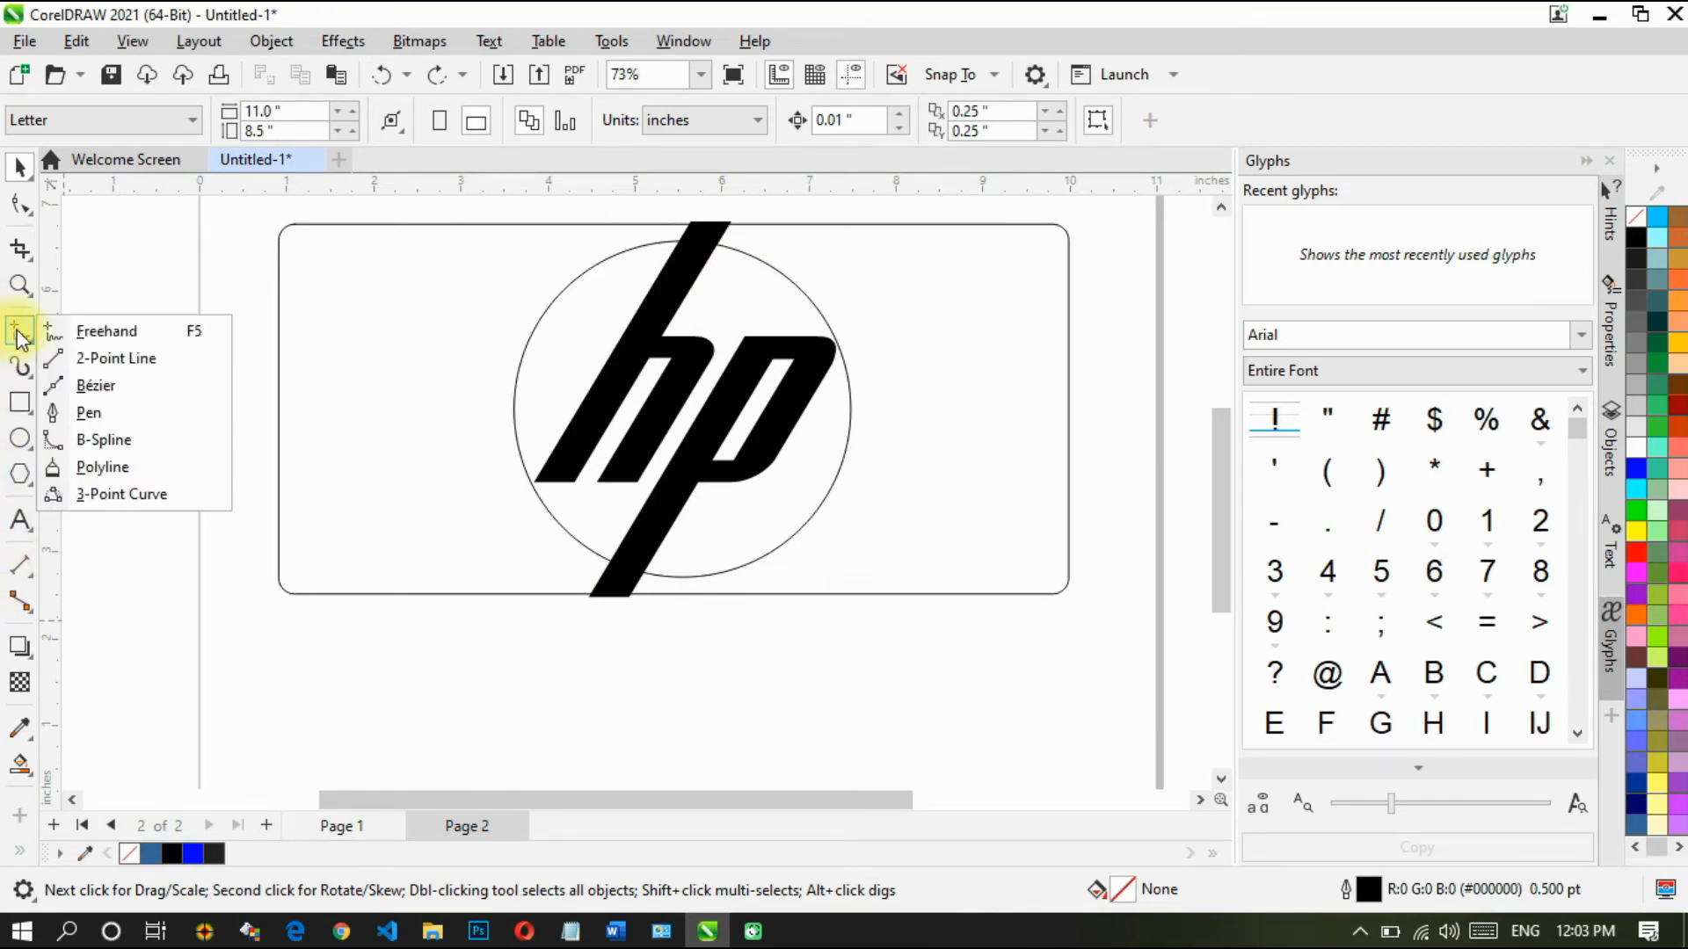
pyautogui.click(107, 331)
pyautogui.scroll(2, 688, 239)
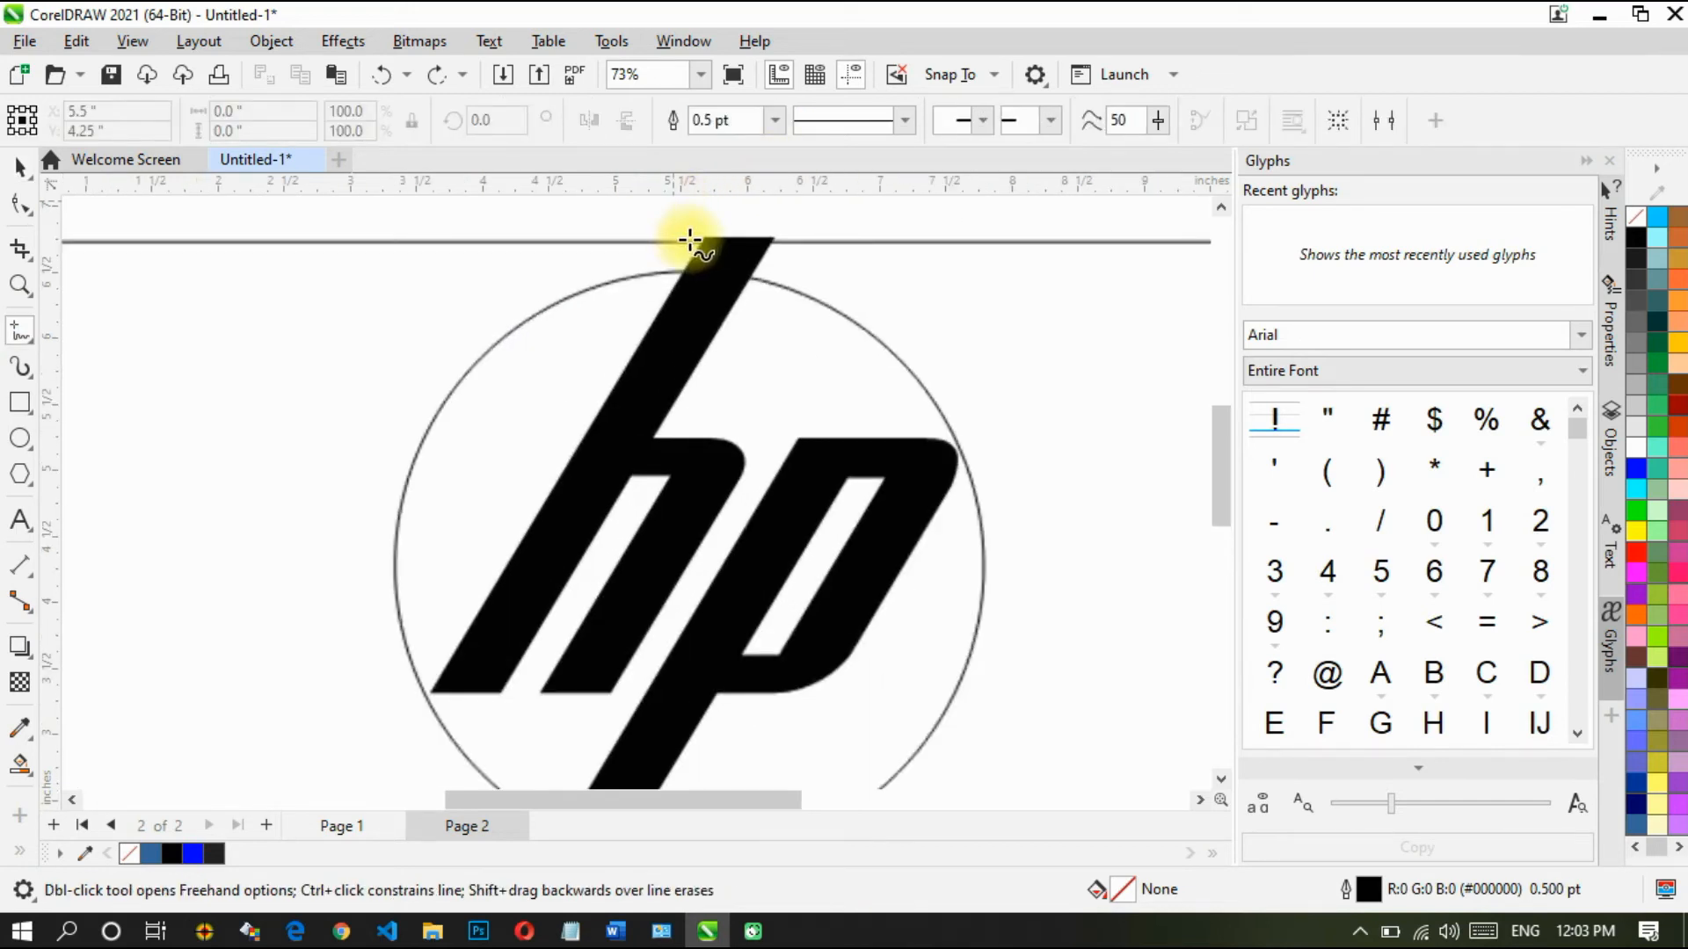
pyautogui.scroll(1, 688, 239)
pyautogui.click(697, 213)
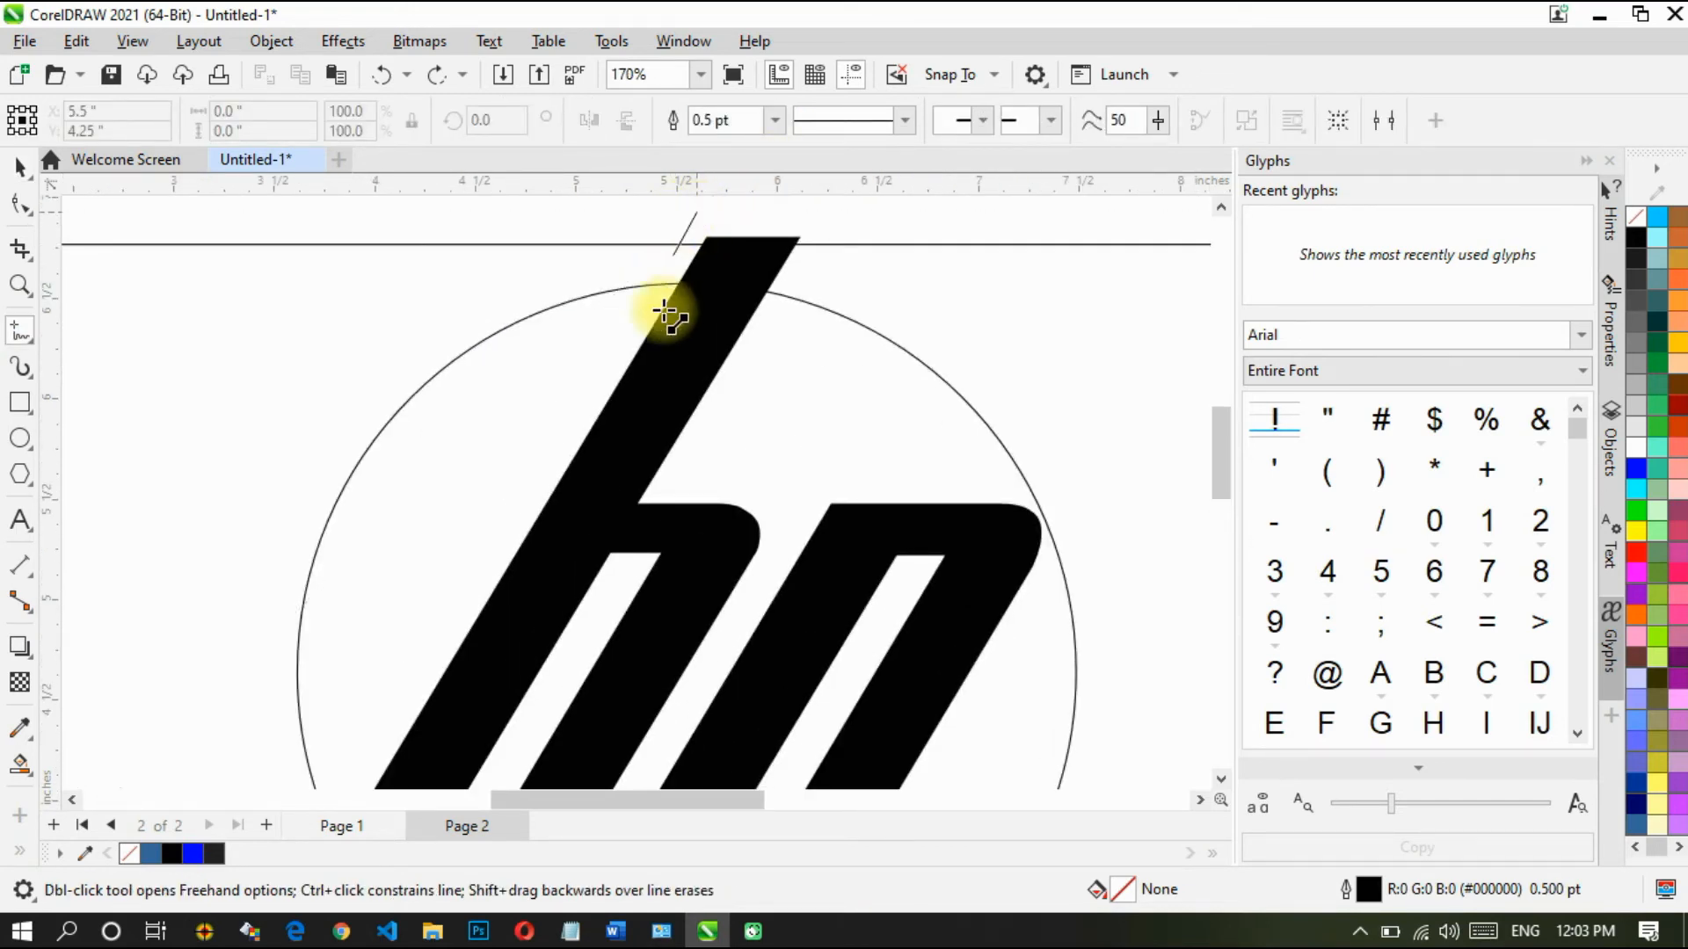
pyautogui.click(623, 340)
pyautogui.scroll(-1, 603, 351)
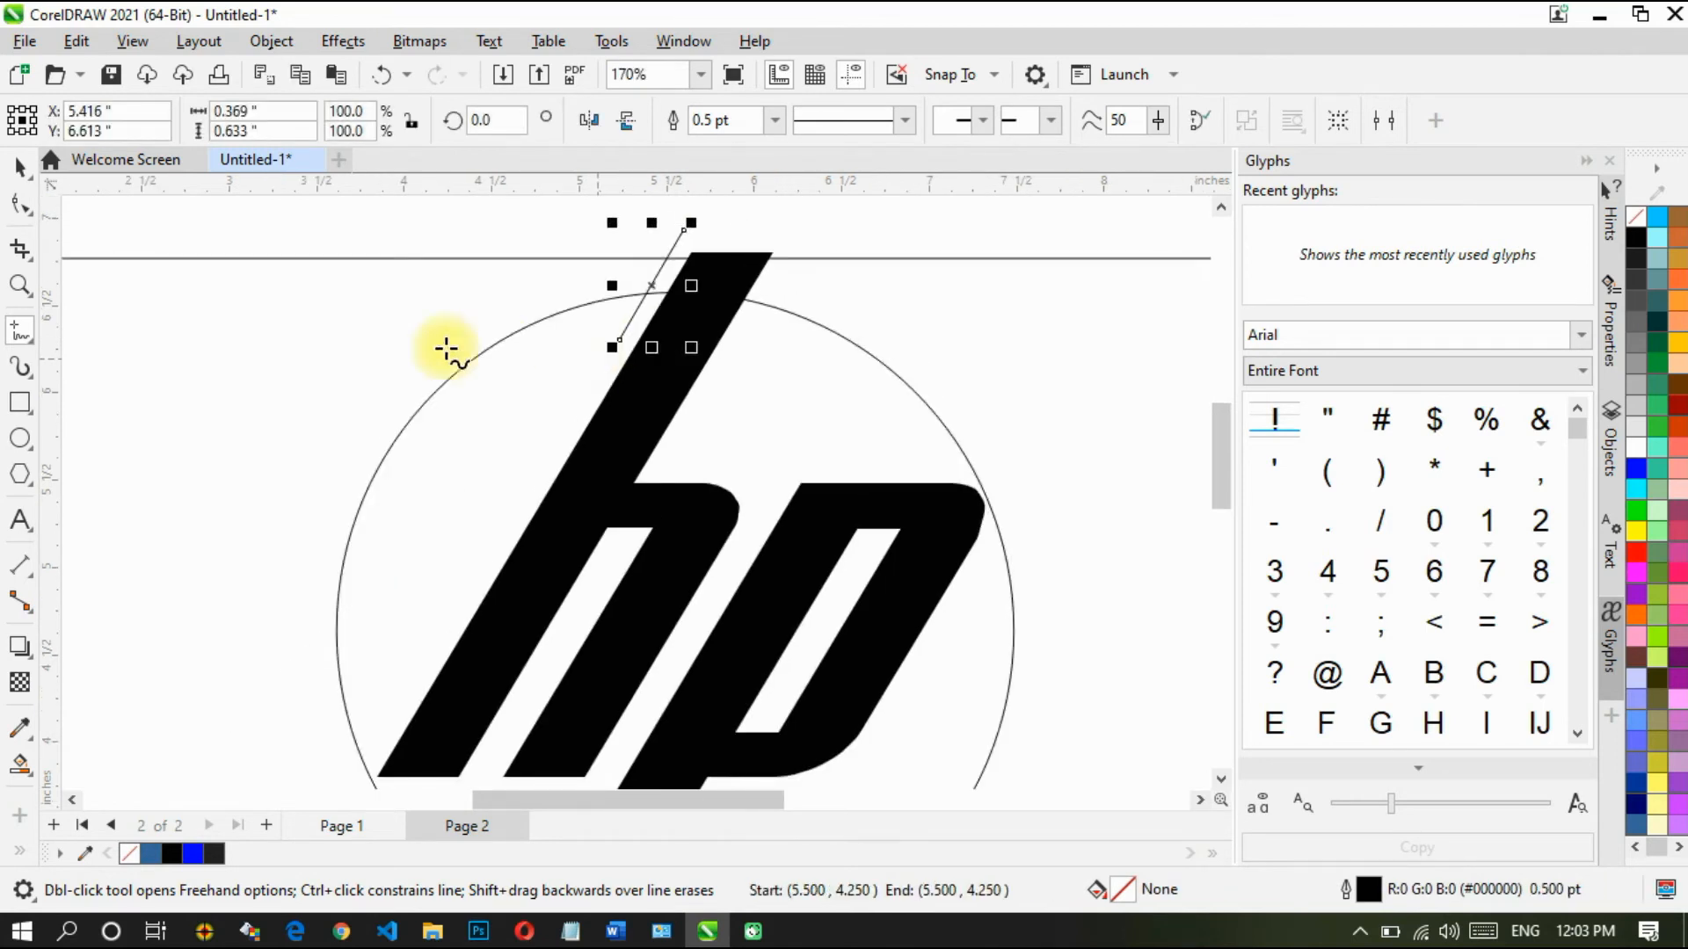
# Step: Duplicate the slanted line onto the right side of the h's upper stem
pyautogui.click(21, 167)
pyautogui.moveTo(659, 282)
pyautogui.mouseDown()
pyautogui.moveTo(693, 237)
pyautogui.moveTo(789, 301)
pyautogui.moveTo(781, 285)
pyautogui.mouseUp()
pyautogui.scroll(-2, 746, 304)
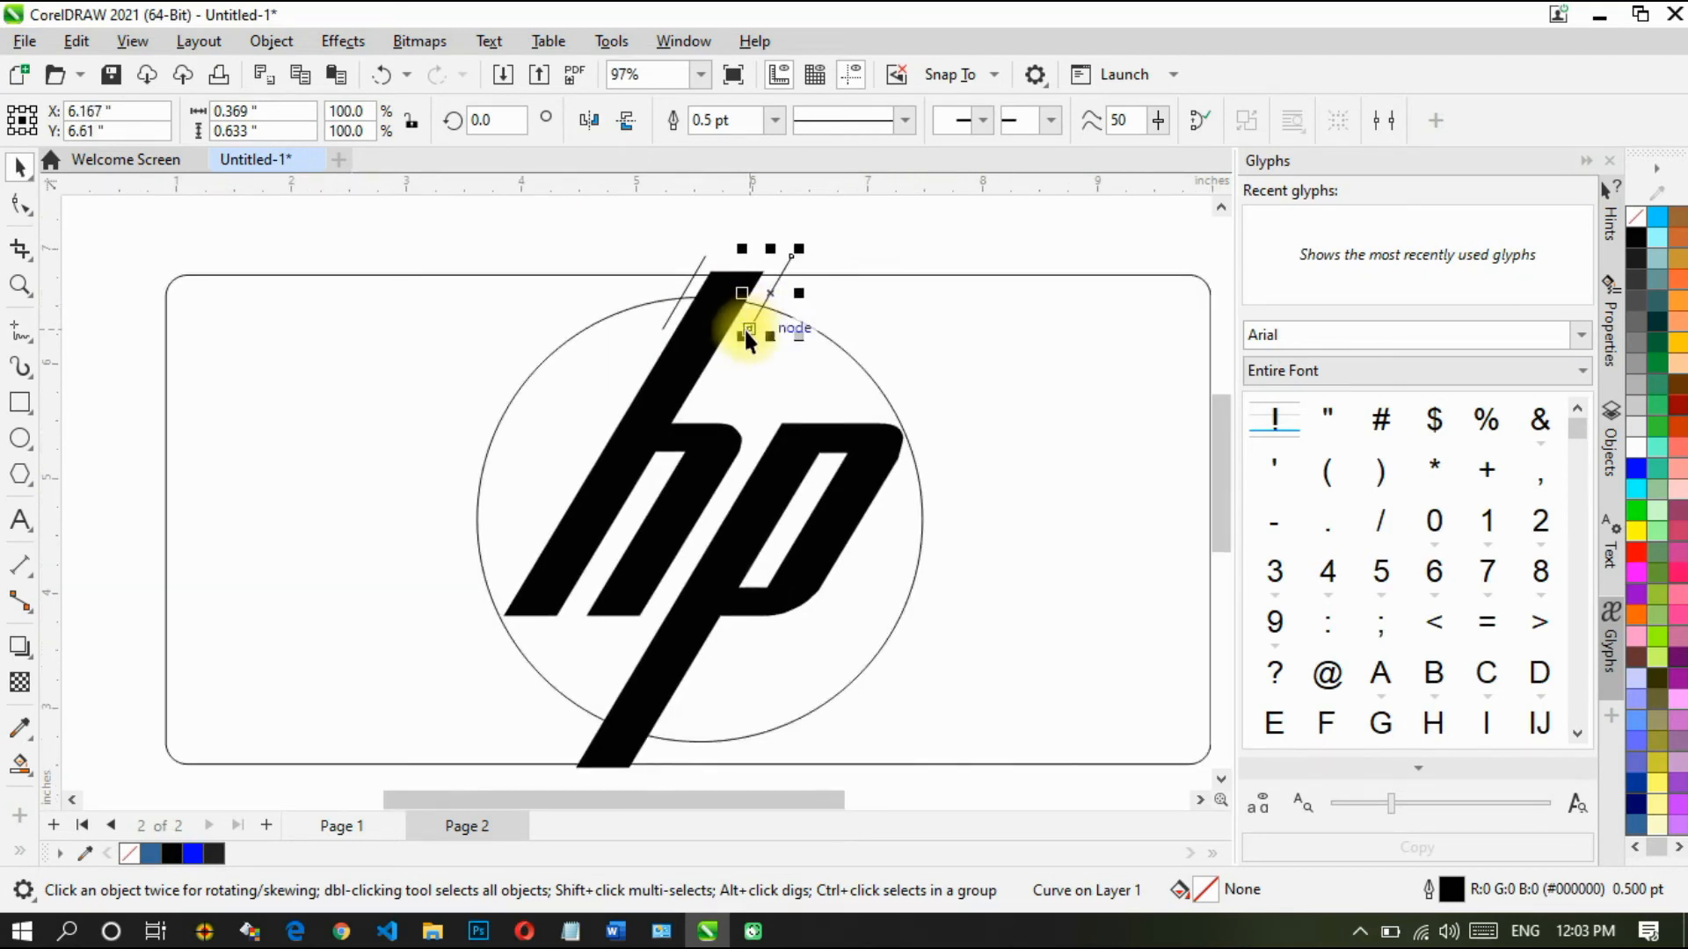
# Step: Copy the pair of slanted lines down to the lower end of the p's stem, one line on each side
pyautogui.click(684, 296)
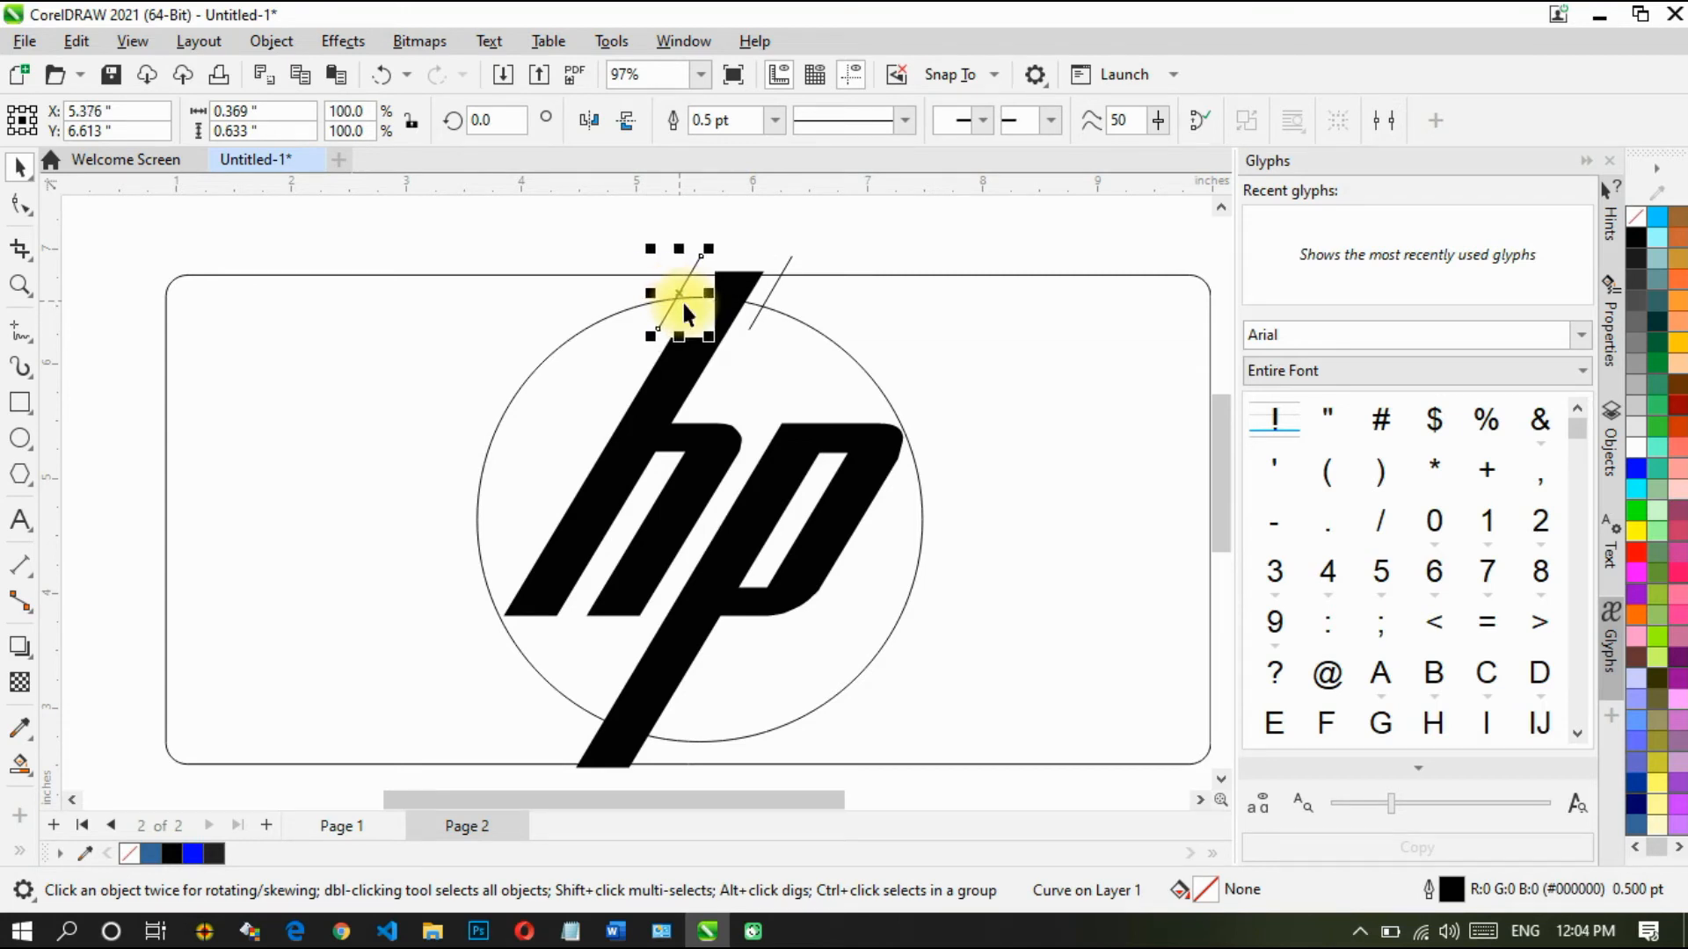
pyautogui.keyDown('shift'); pyautogui.click(753, 320); pyautogui.keyUp('shift')
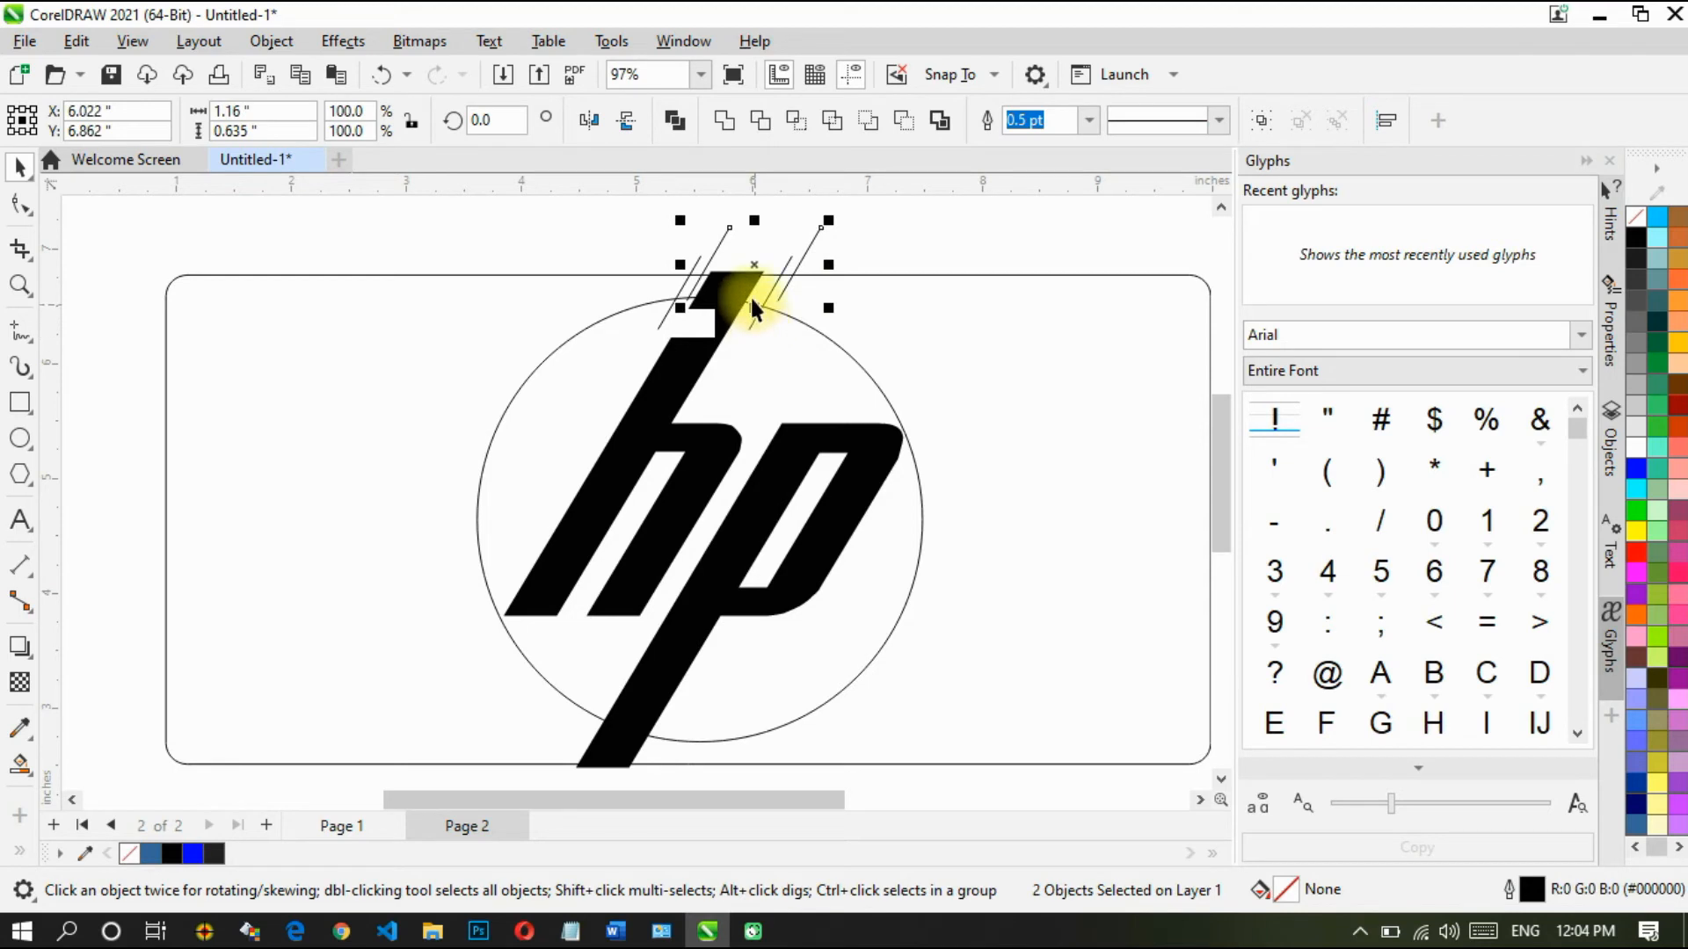
pyautogui.moveTo(749, 269); pyautogui.dragTo(606, 747)
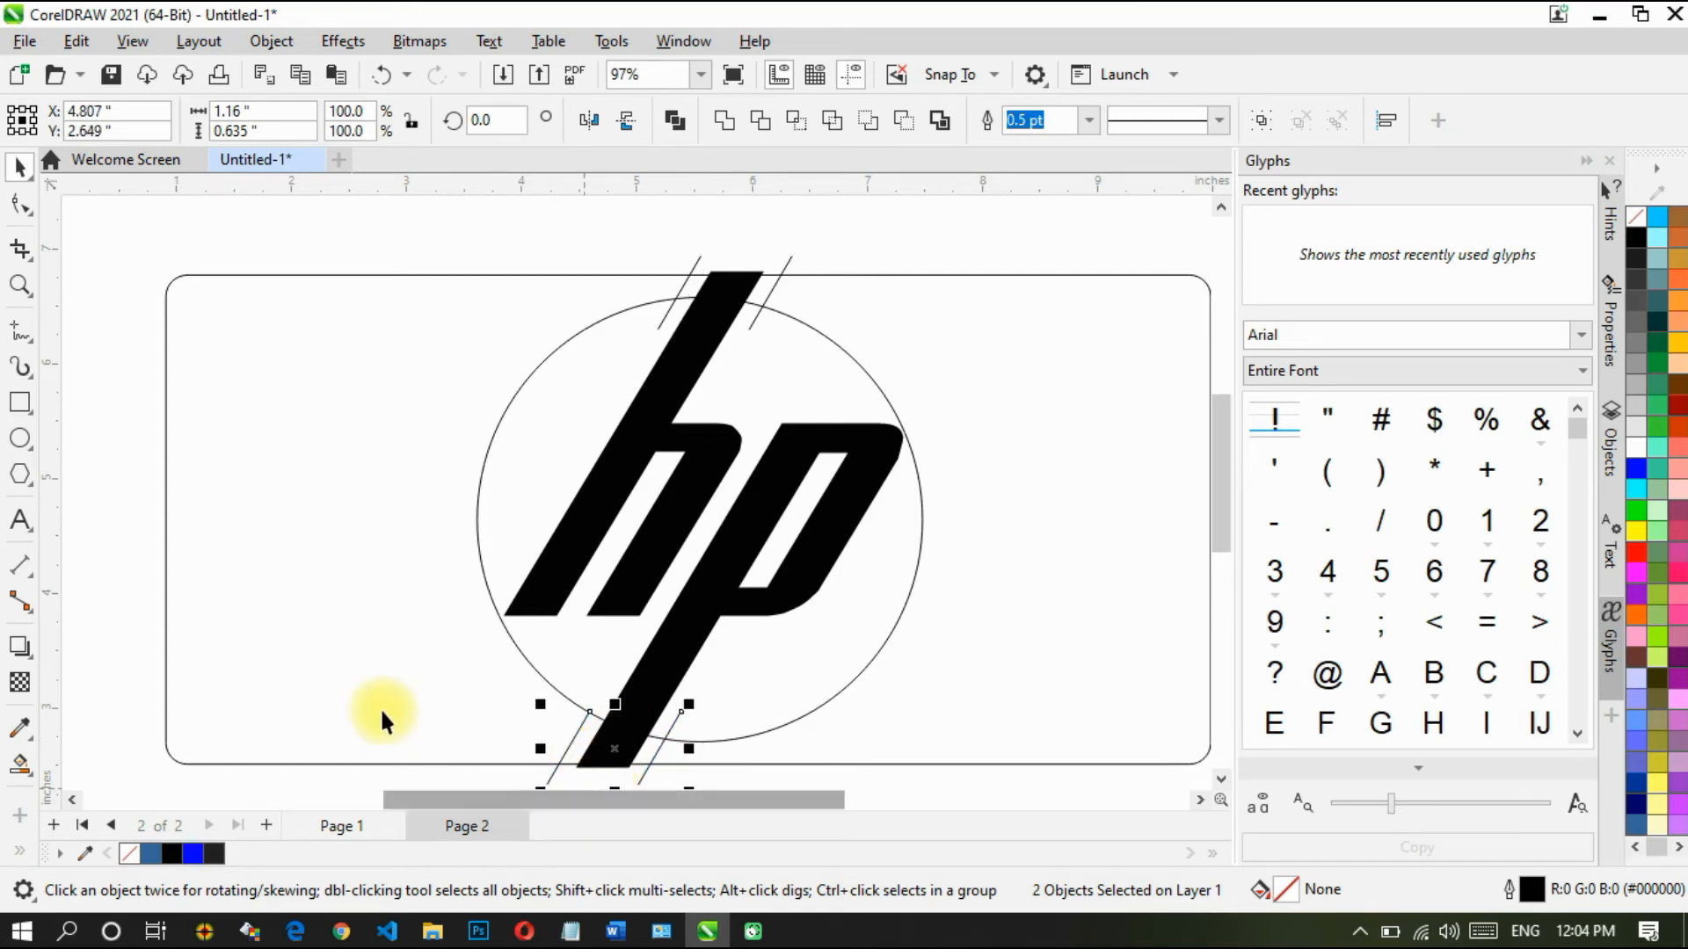
pyautogui.click(82, 569)
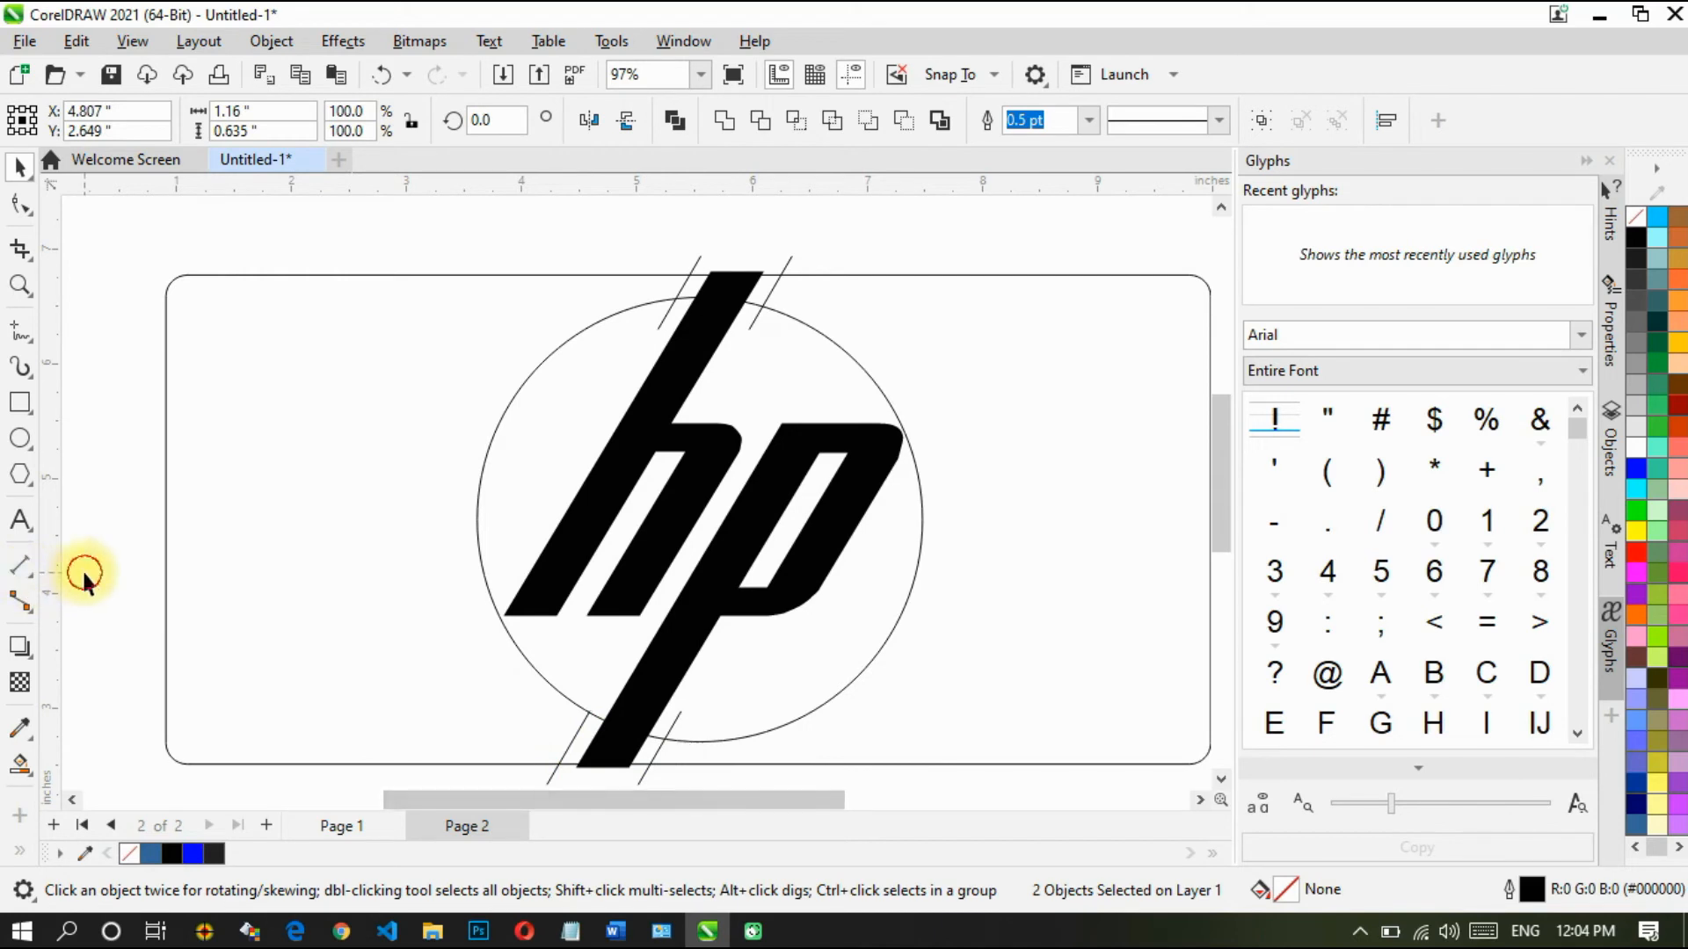
# Step: Nudge the line left of the p's lower stem up by about 0.04 inch
pyautogui.click(570, 741)
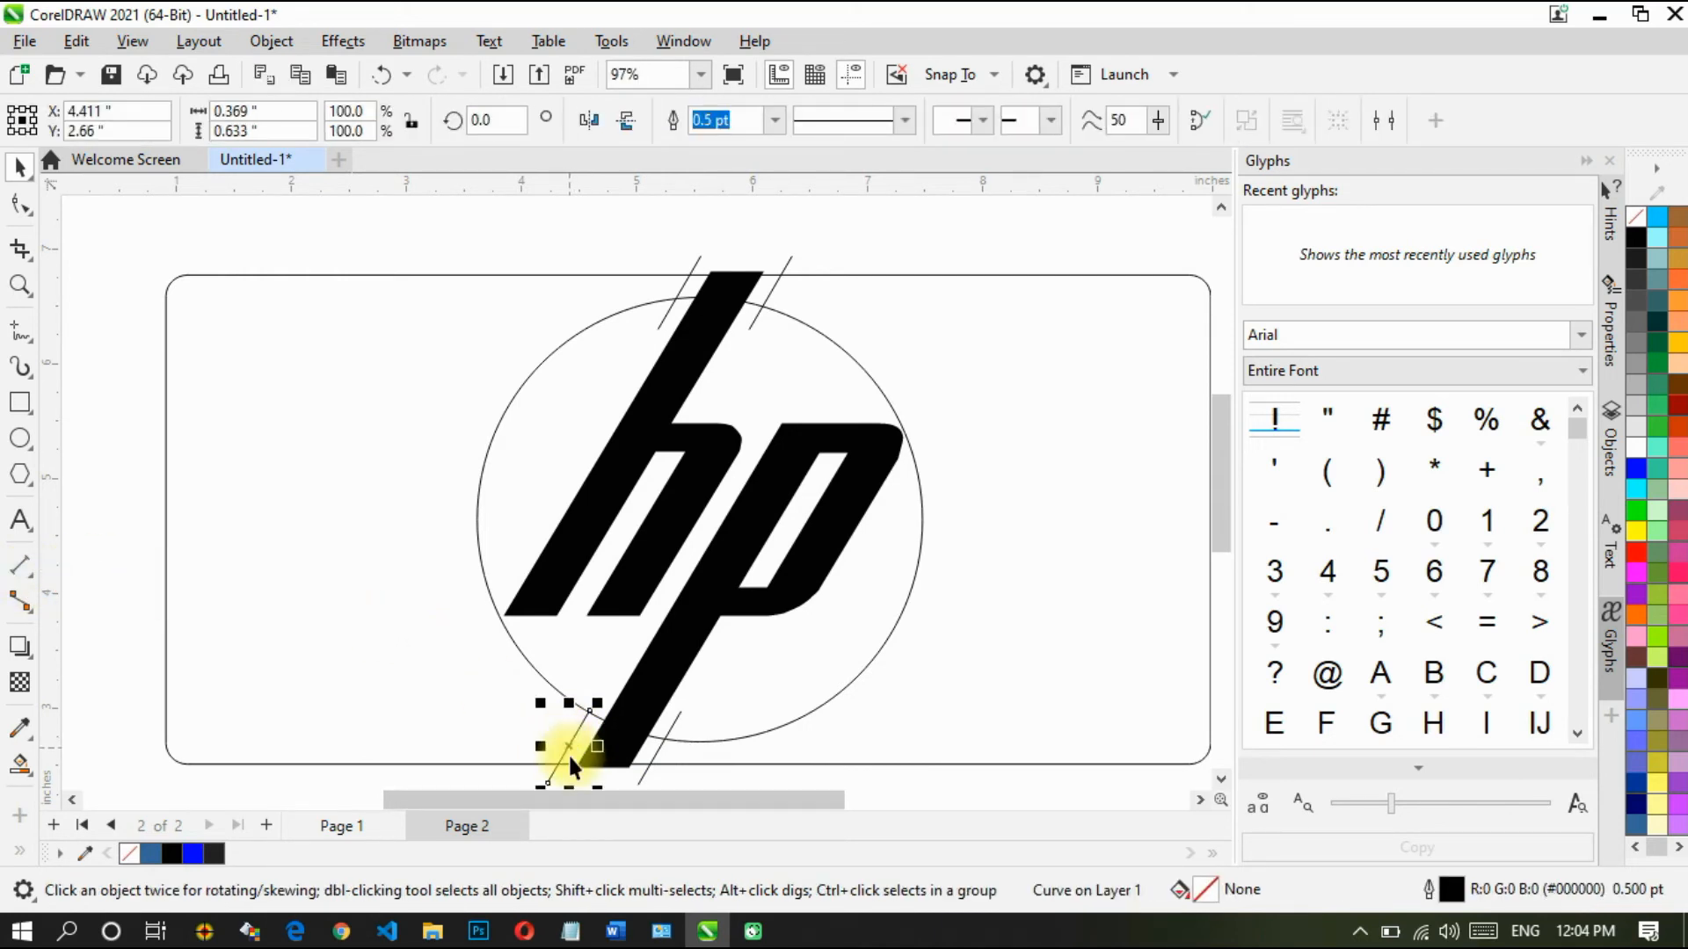
pyautogui.press('Up')
pyautogui.press('Up')
pyautogui.click(137, 286)
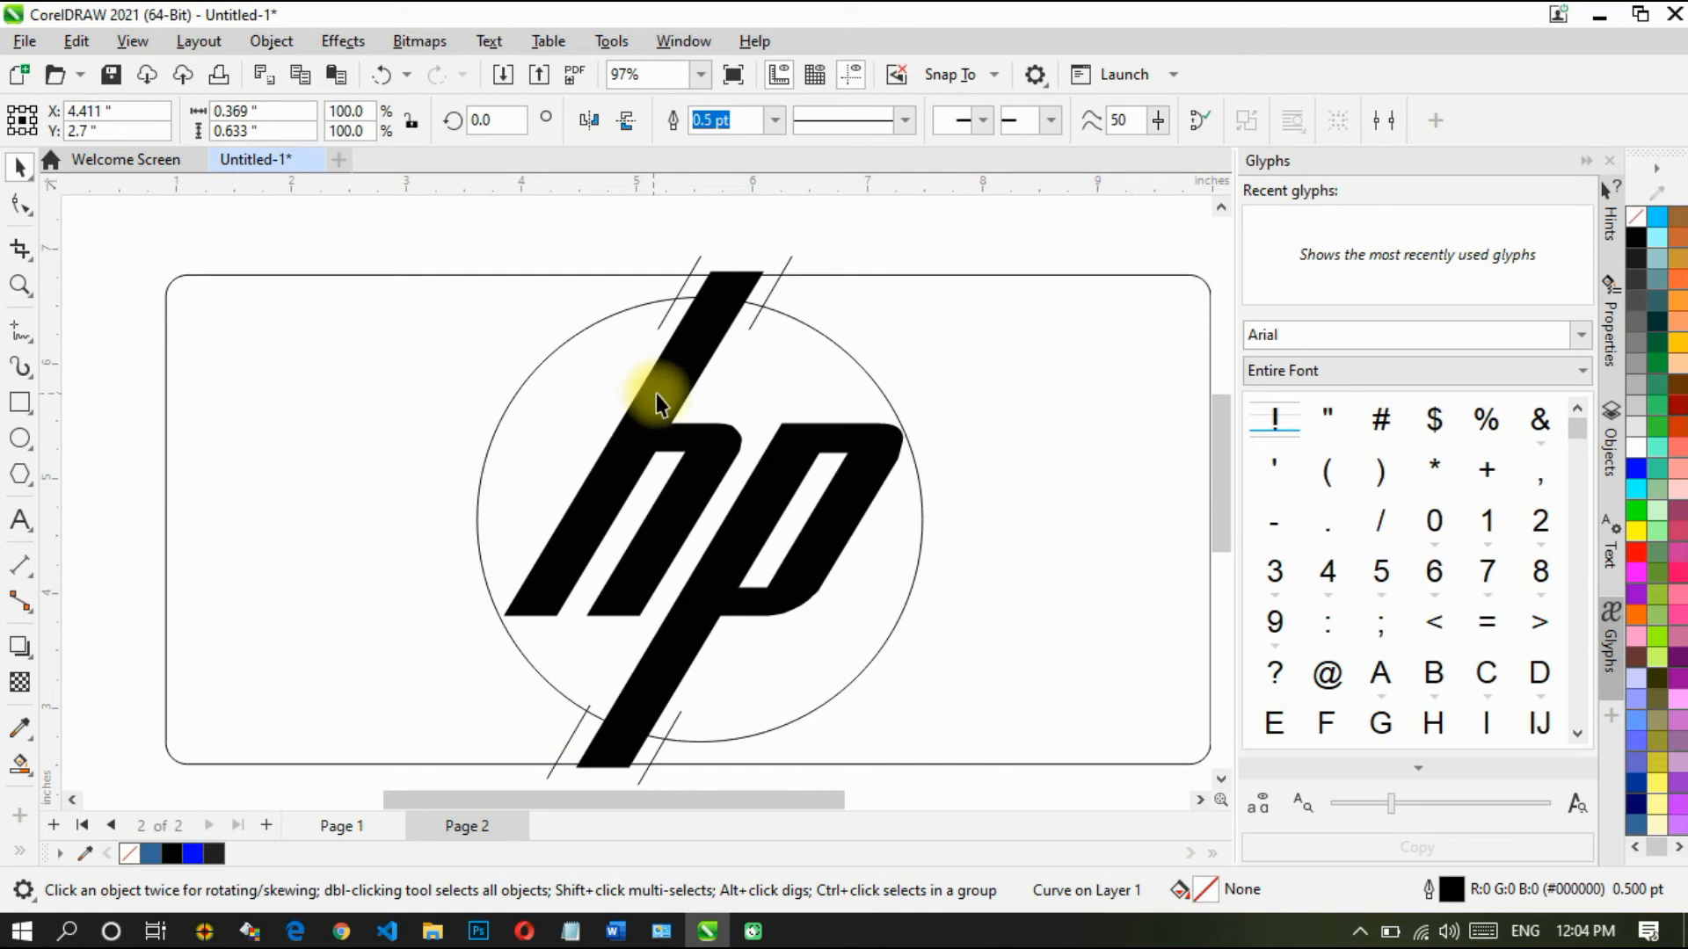
# Step: Smart-fill the rectangle areas left and right of the circle with blue #336699 and a 0.5 pt black outline
pyautogui.scroll(-1, 656, 393)
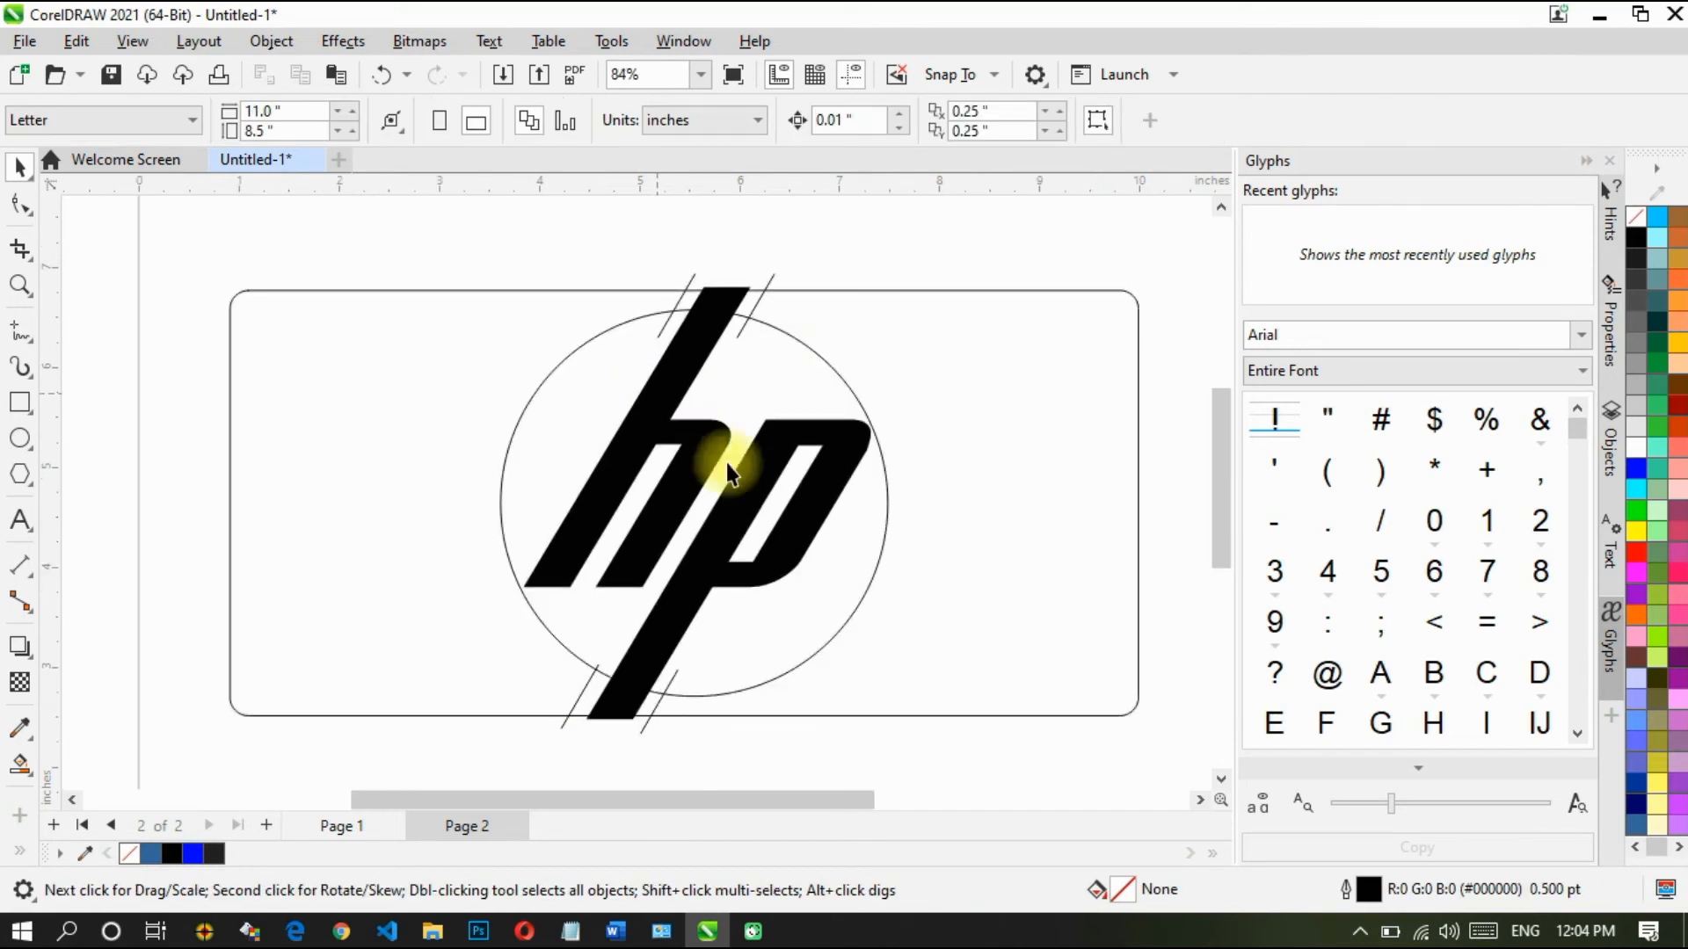
pyautogui.click(12, 771)
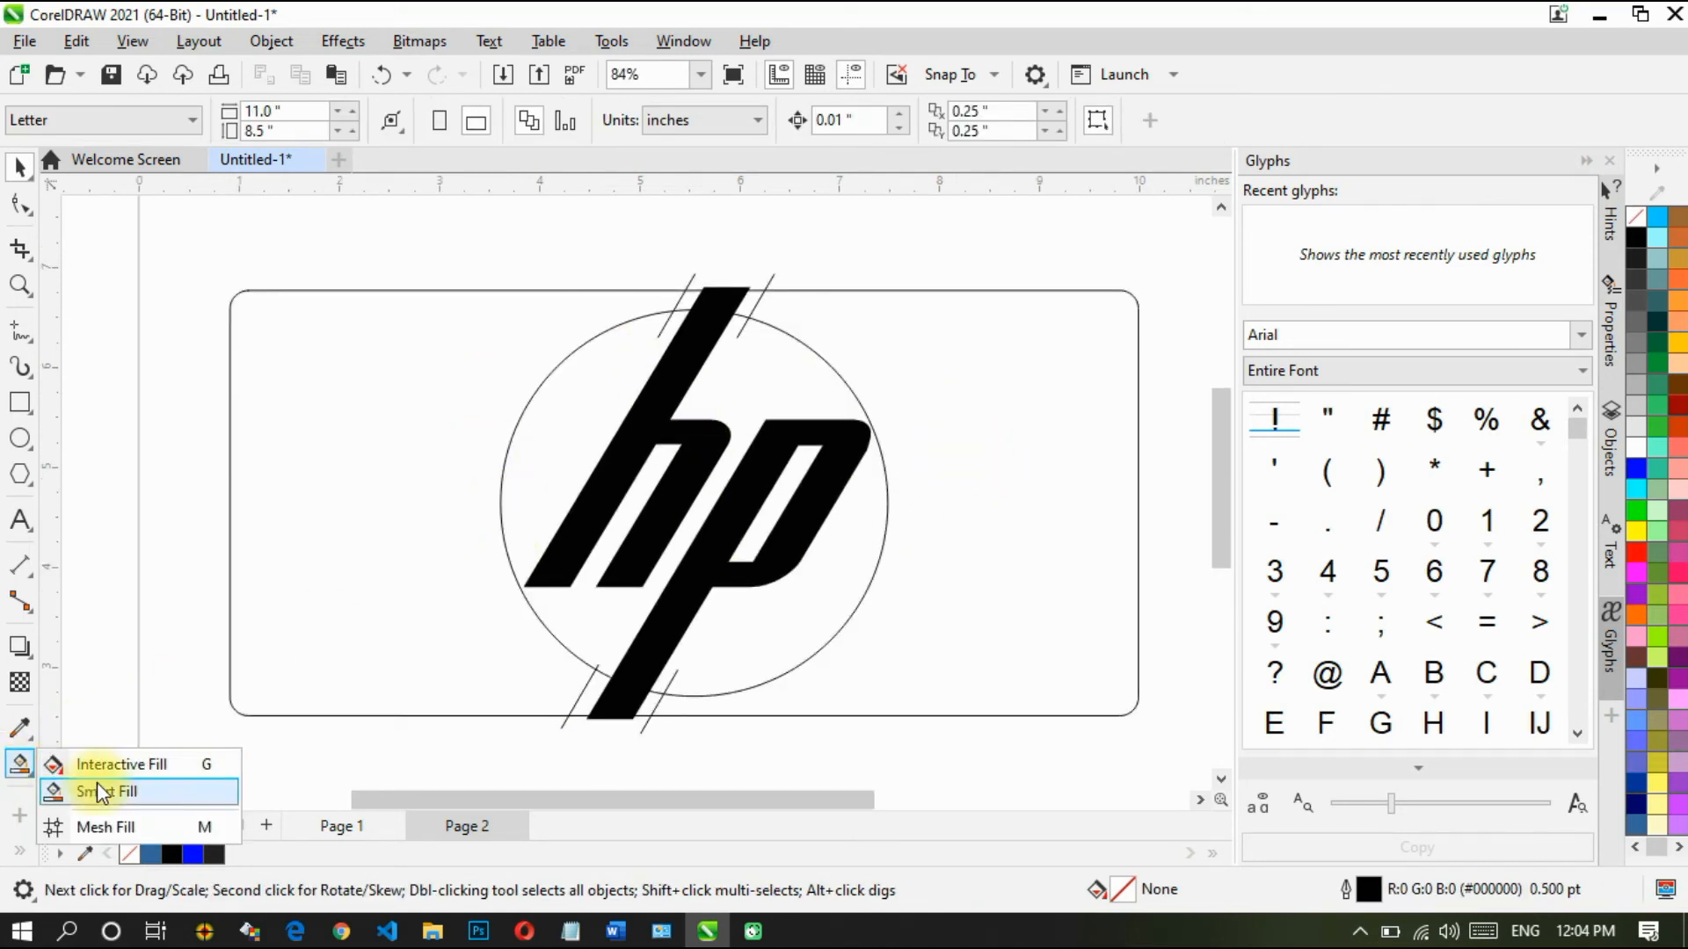
pyautogui.click(134, 791)
pyautogui.click(401, 461)
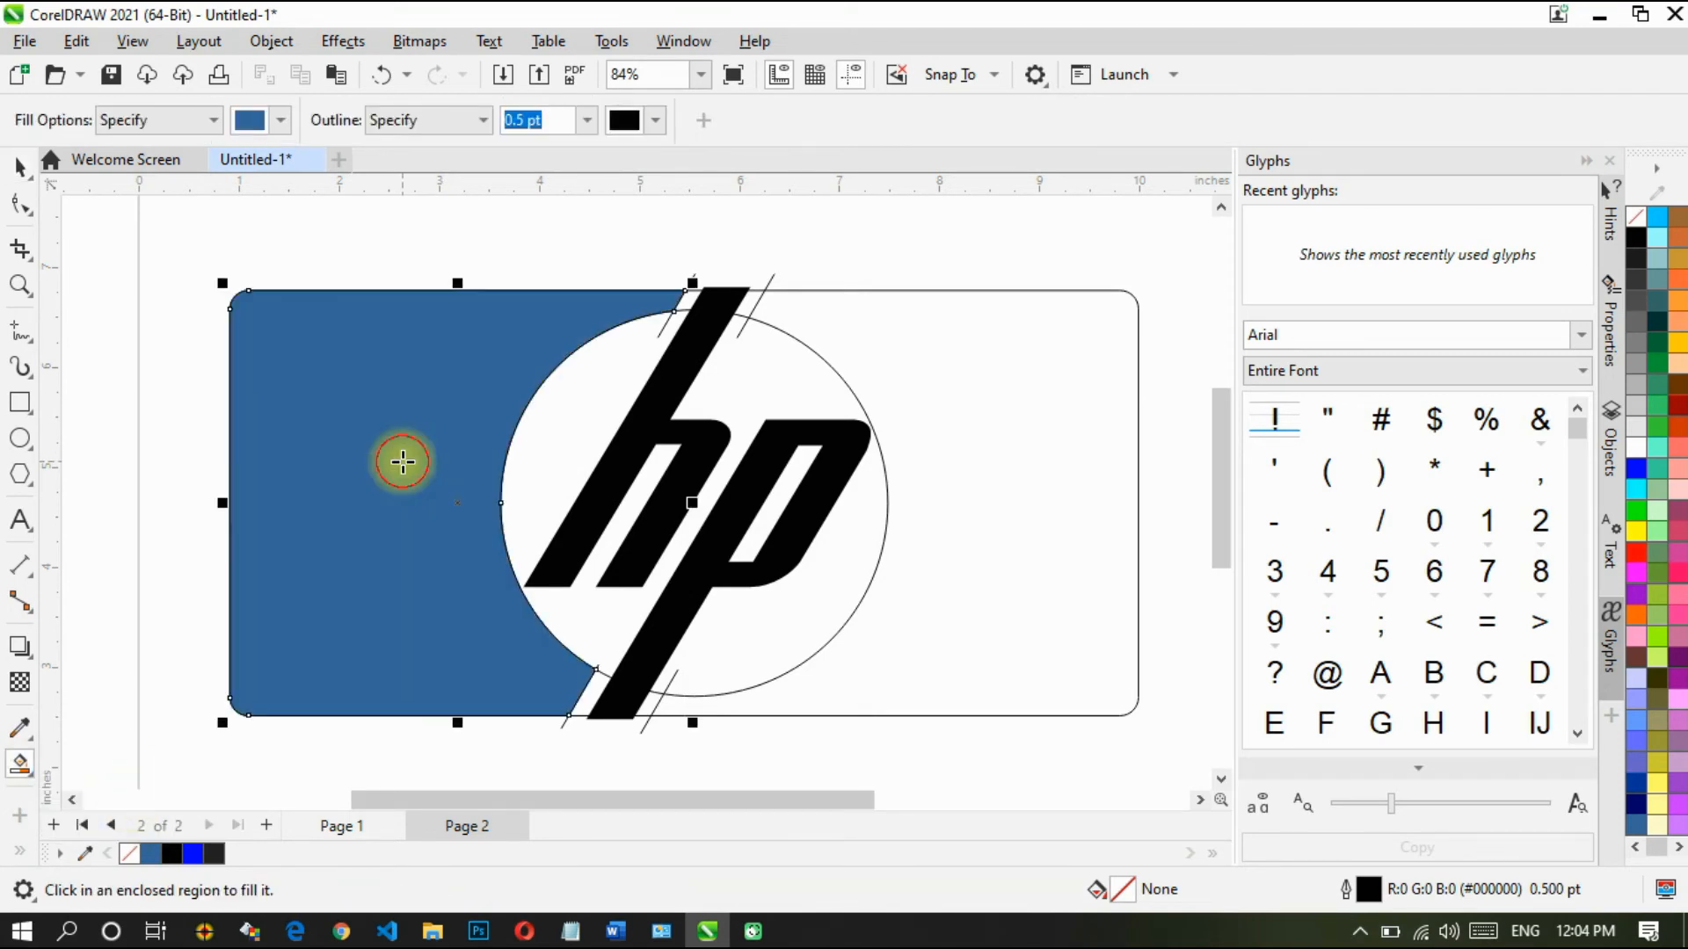
pyautogui.click(1014, 411)
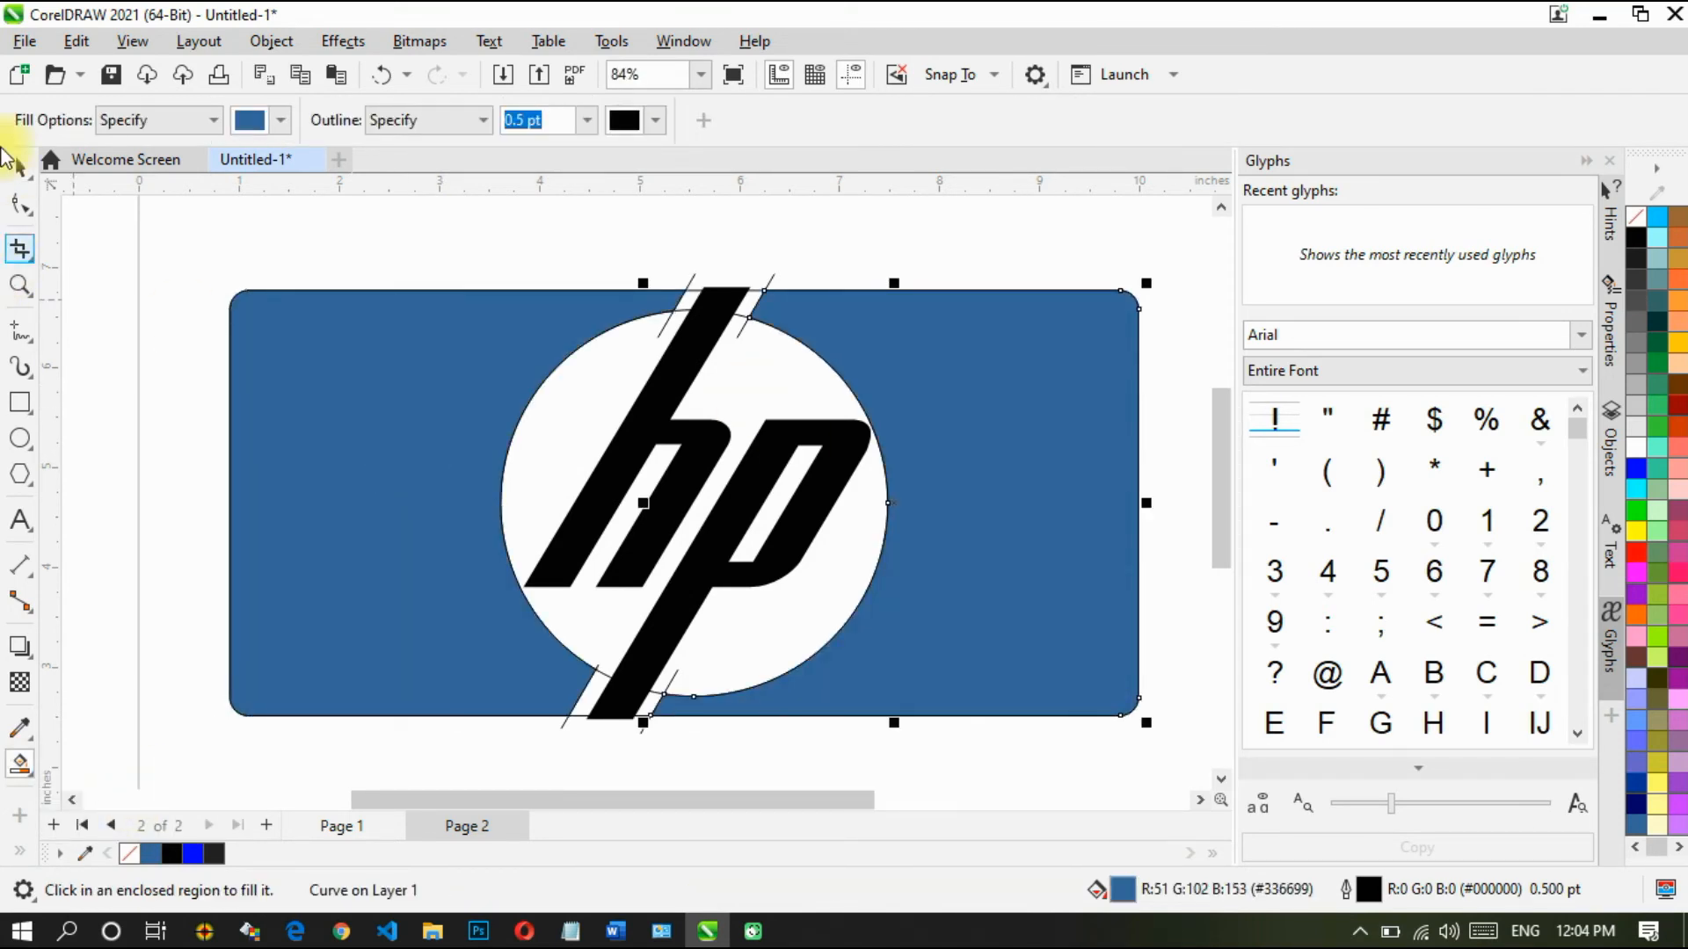
# Step: Delete the two pairs of slanted guide lines at the upper and lower ends of the lettering
pyautogui.click(18, 173)
pyautogui.click(512, 201)
pyautogui.moveTo(585, 225); pyautogui.dragTo(850, 377)
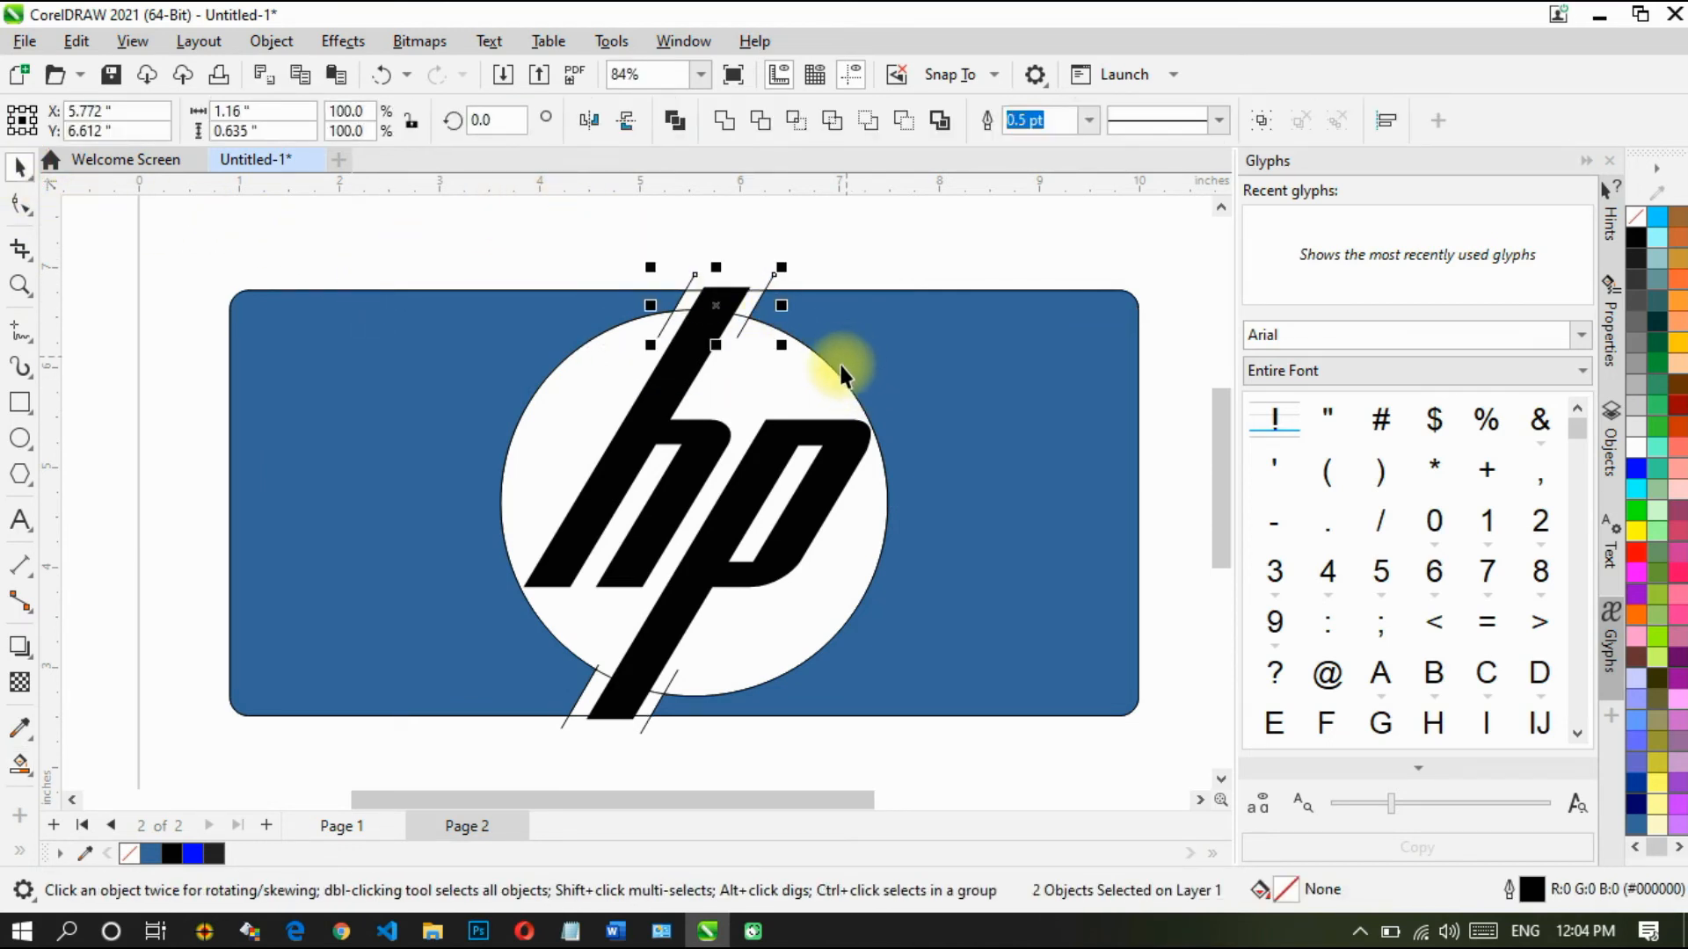
pyautogui.press('Delete')
pyautogui.moveTo(482, 750); pyautogui.dragTo(729, 648)
pyautogui.press('Delete')
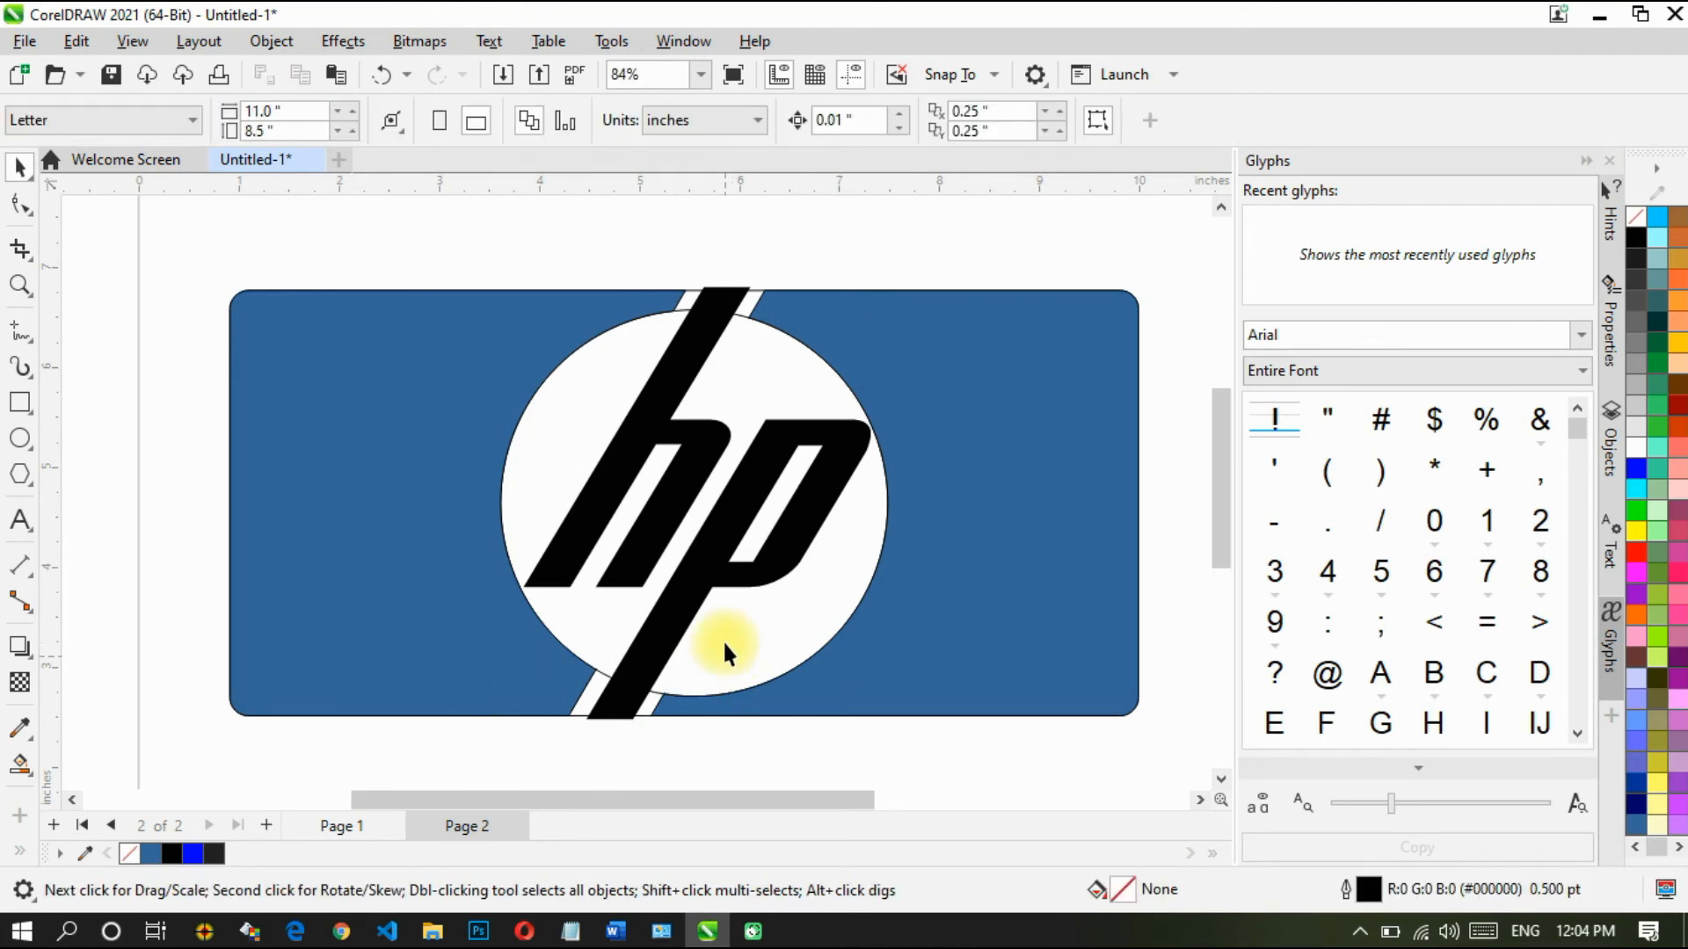
# Step: Delete the original rounded rectangle and the original circle, keeping the filled side shapes and the lettering
pyautogui.click(576, 726)
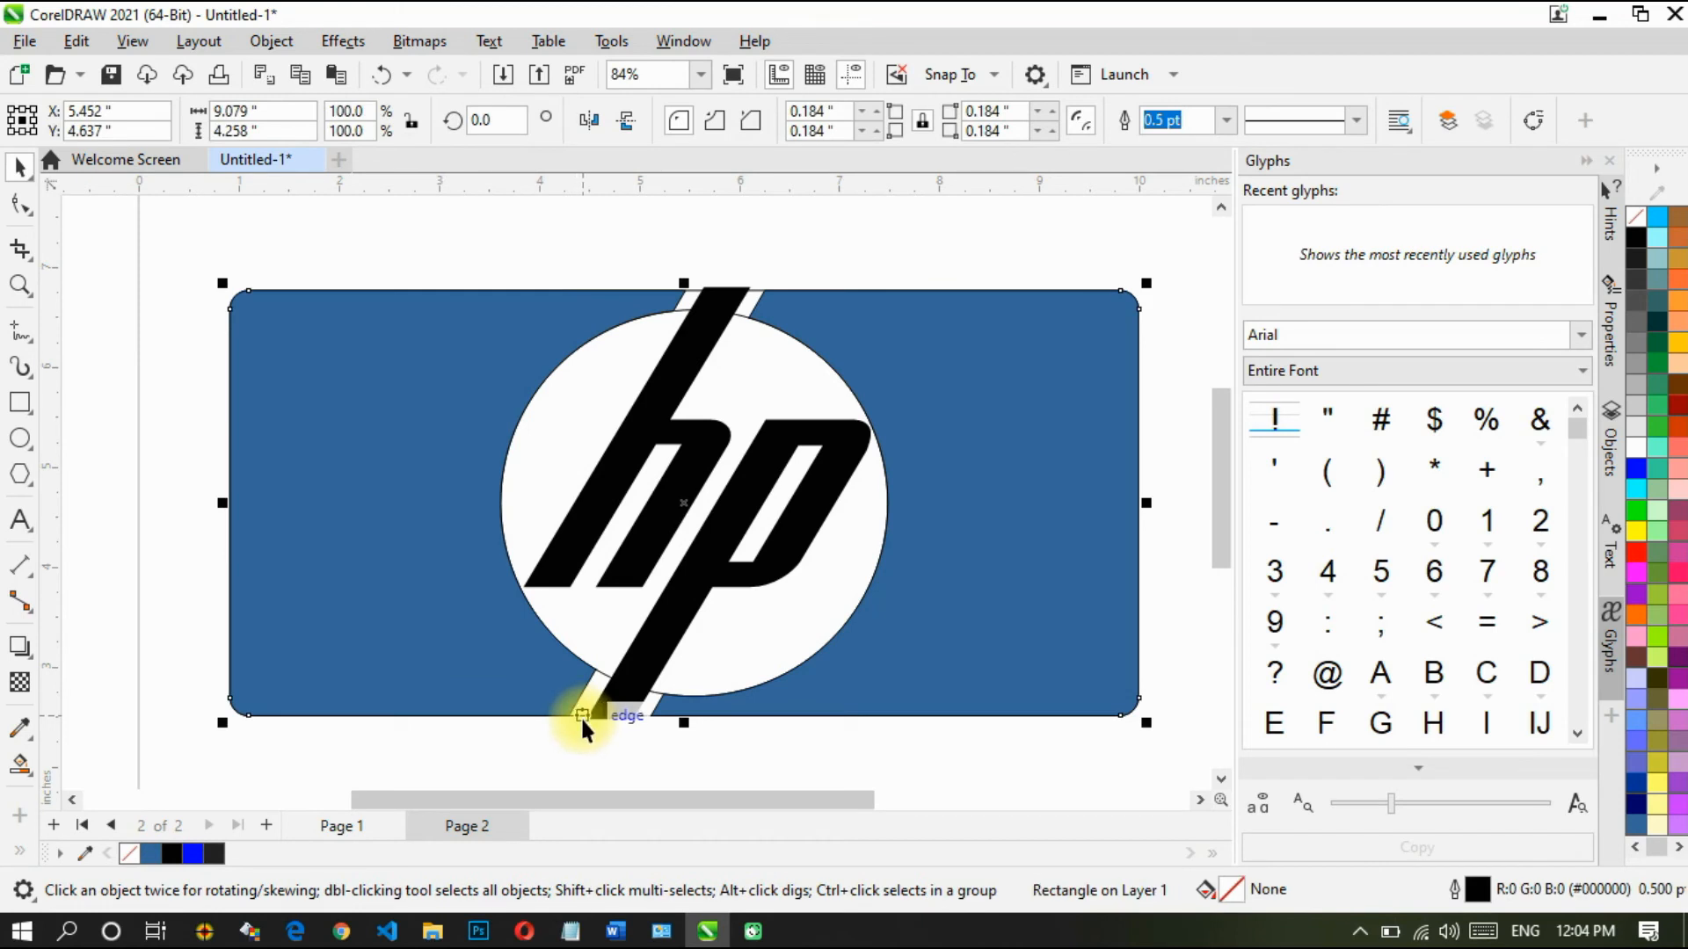
pyautogui.press('Delete')
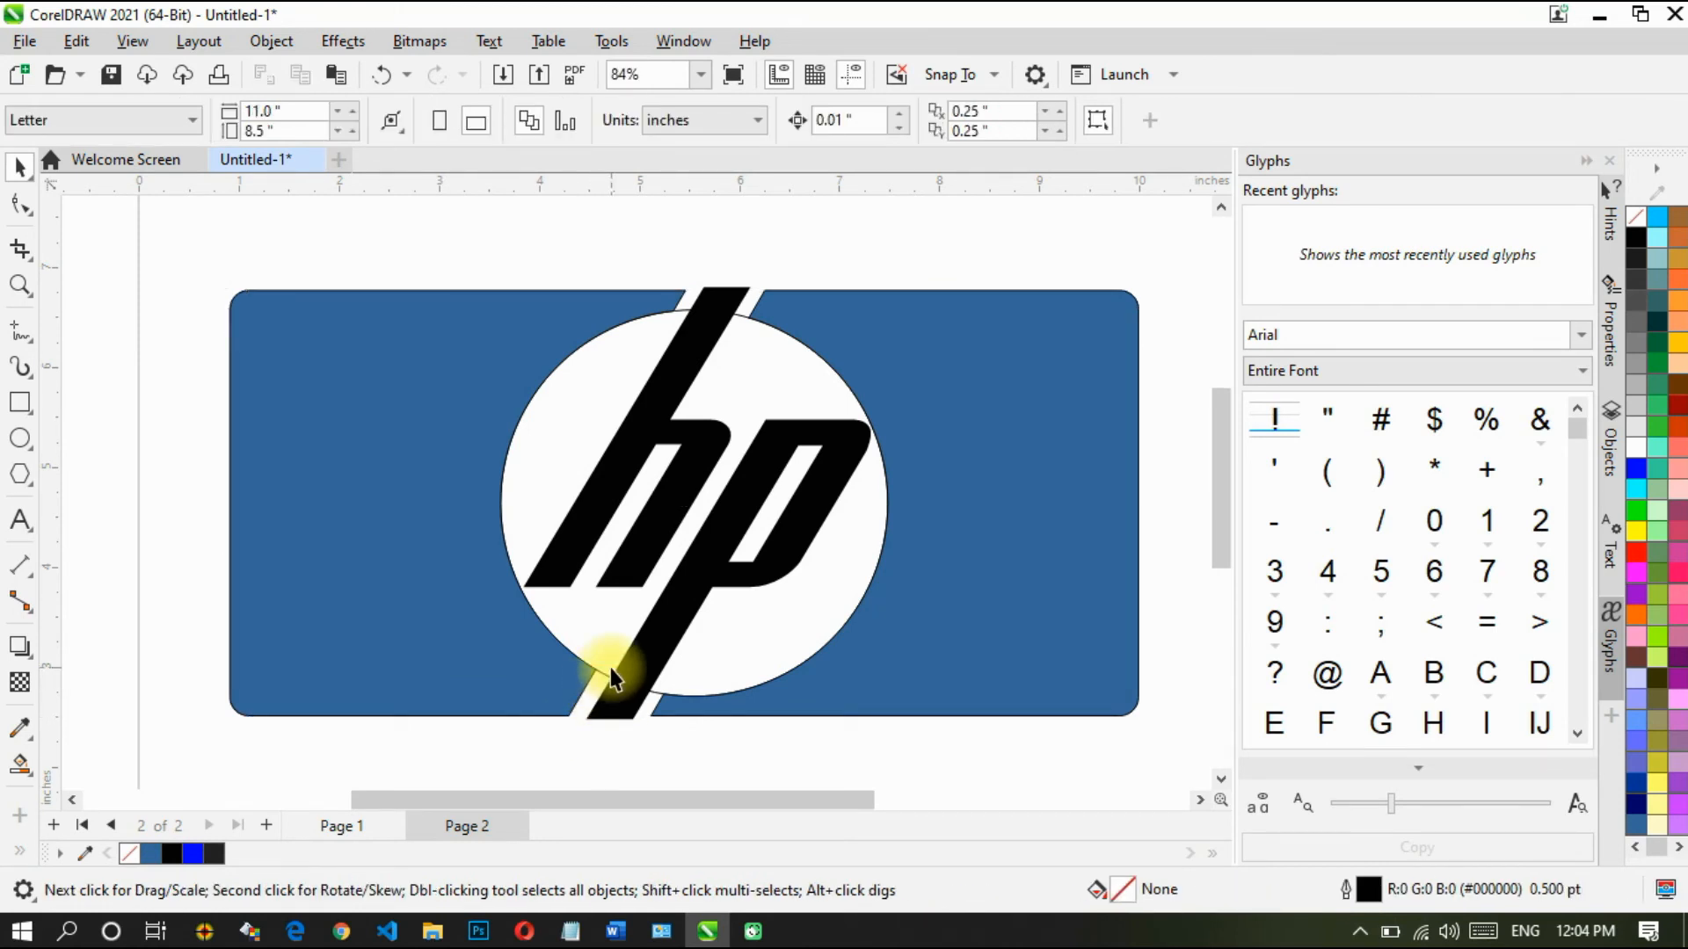
pyautogui.click(606, 672)
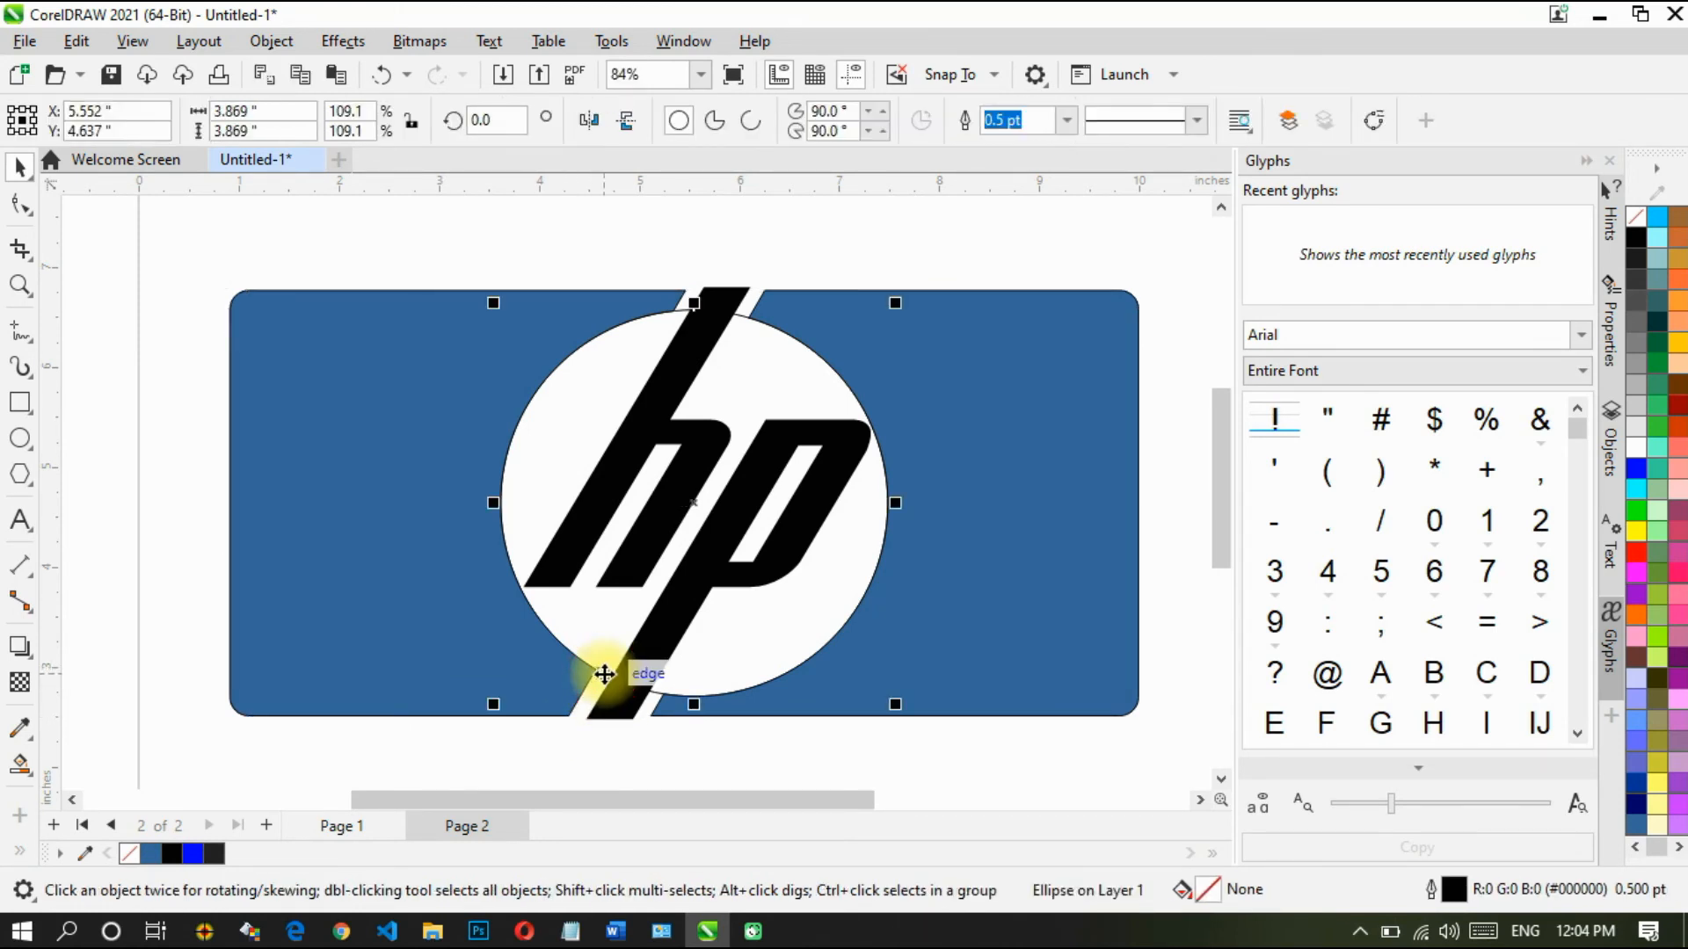
pyautogui.press('Escape')
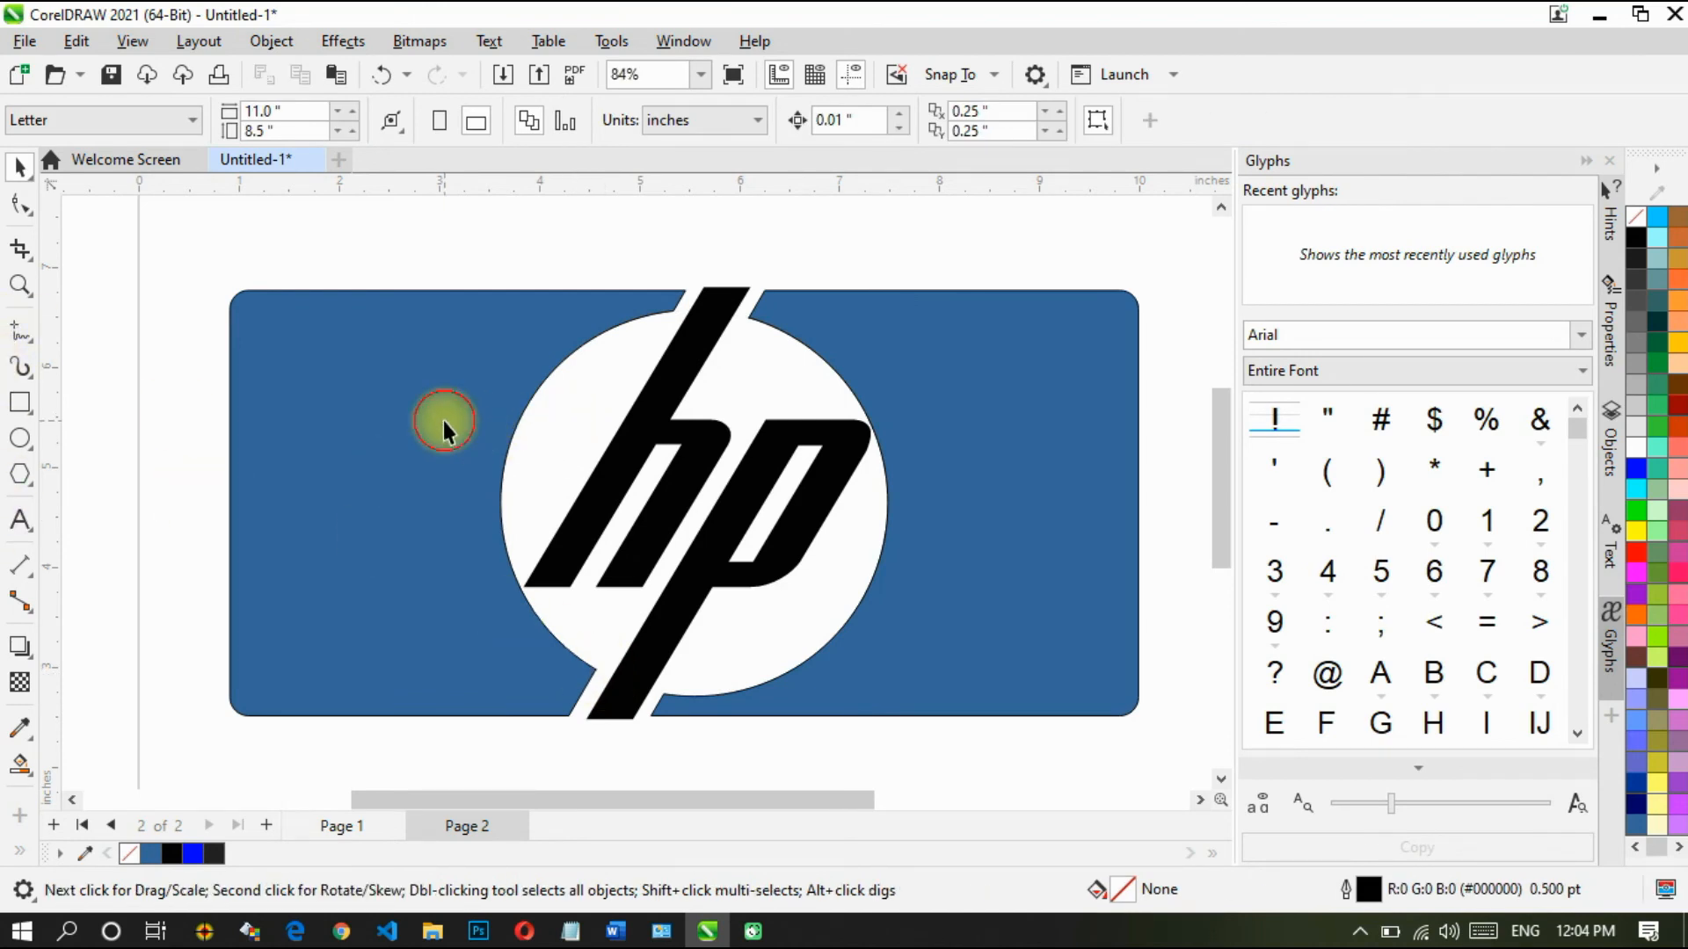
# Step: Recolour both side shapes and the hp lettering to Blue (#0000FF)
pyautogui.click(443, 420)
pyautogui.click(193, 853)
pyautogui.click(964, 437)
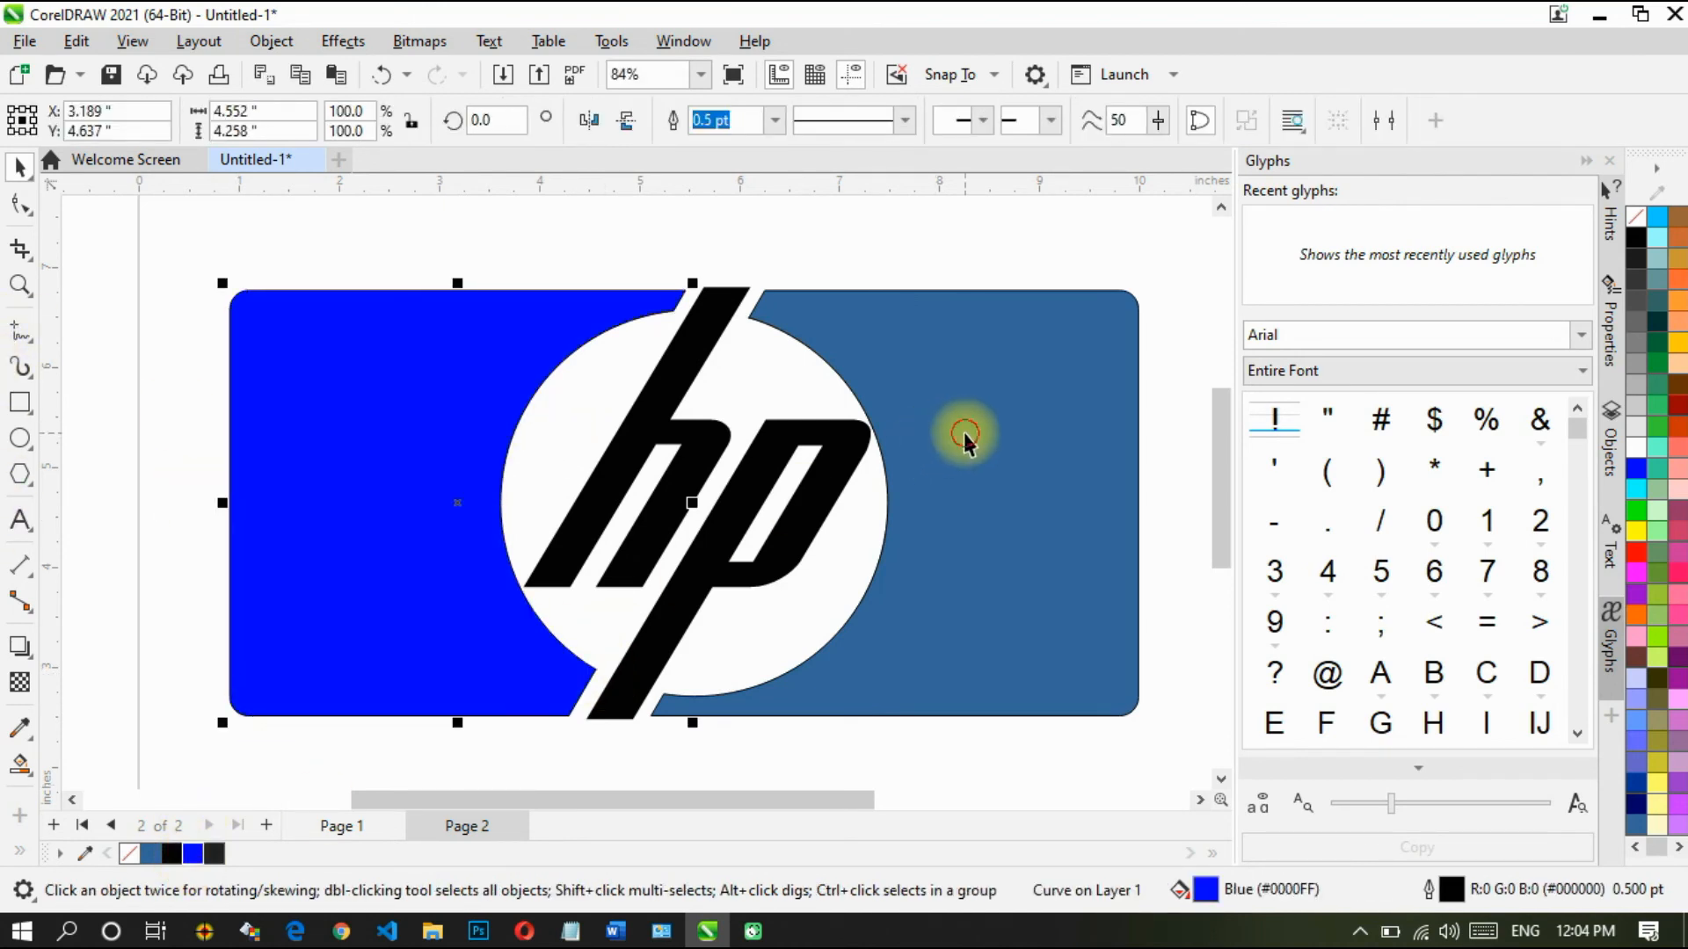
pyautogui.click(195, 857)
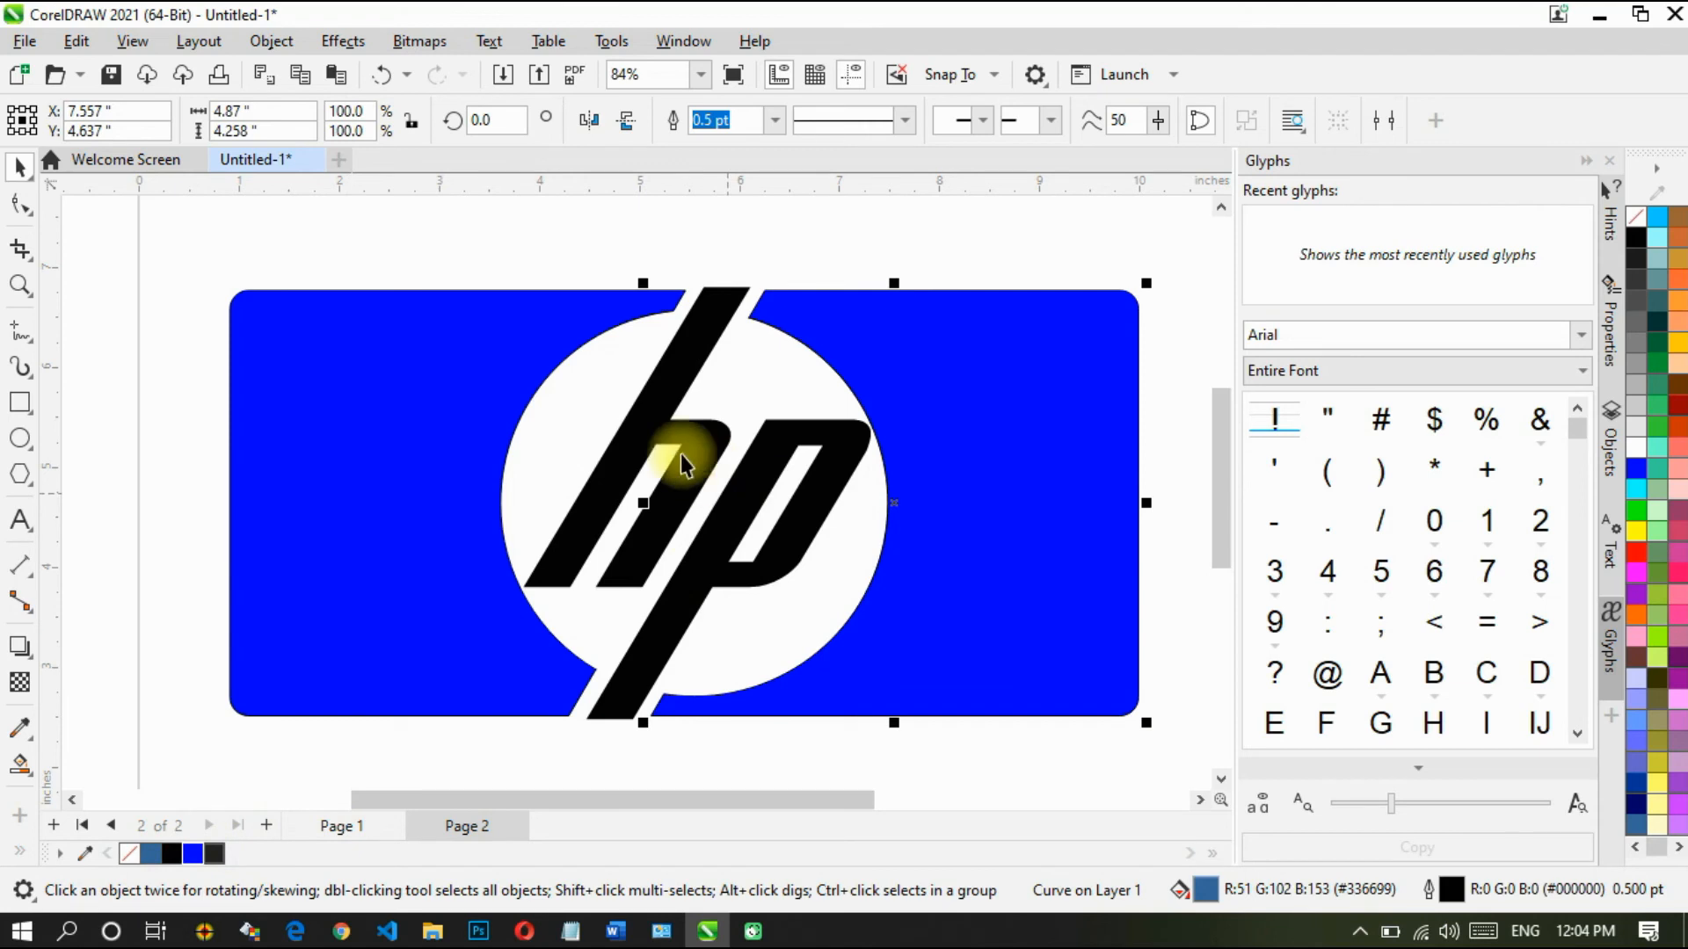
pyautogui.click(641, 440)
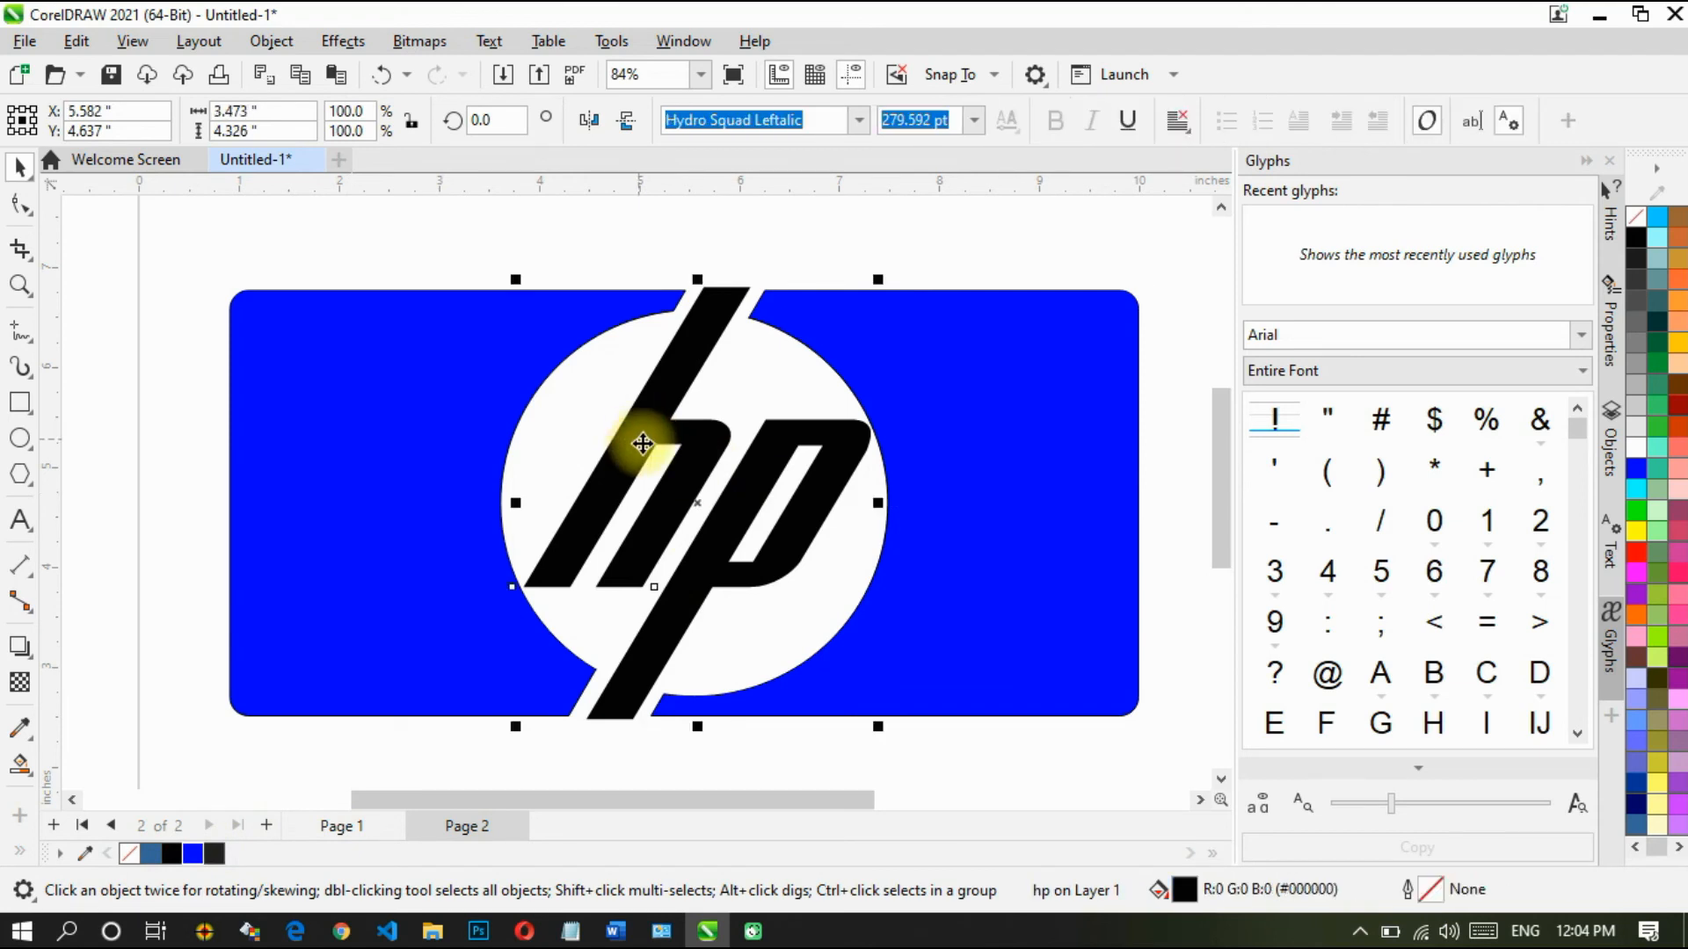
pyautogui.click(192, 861)
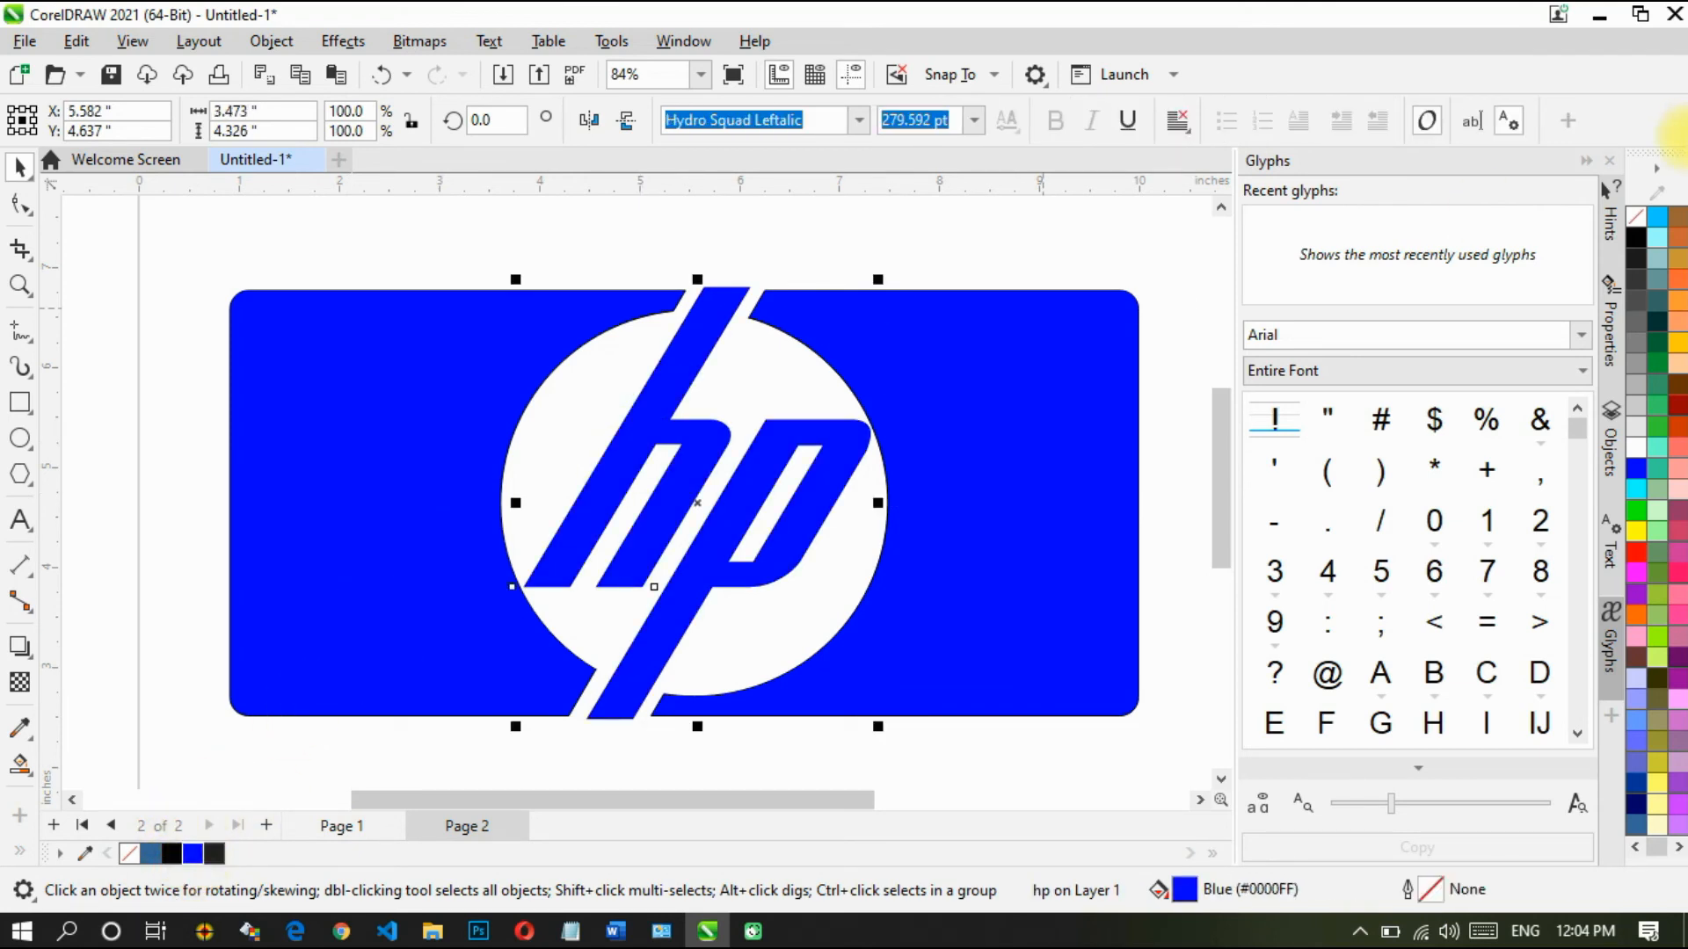
# Step: Remove the outline from both side shapes and the hp lettering together
pyautogui.moveTo(129, 283); pyautogui.dragTo(1162, 742)
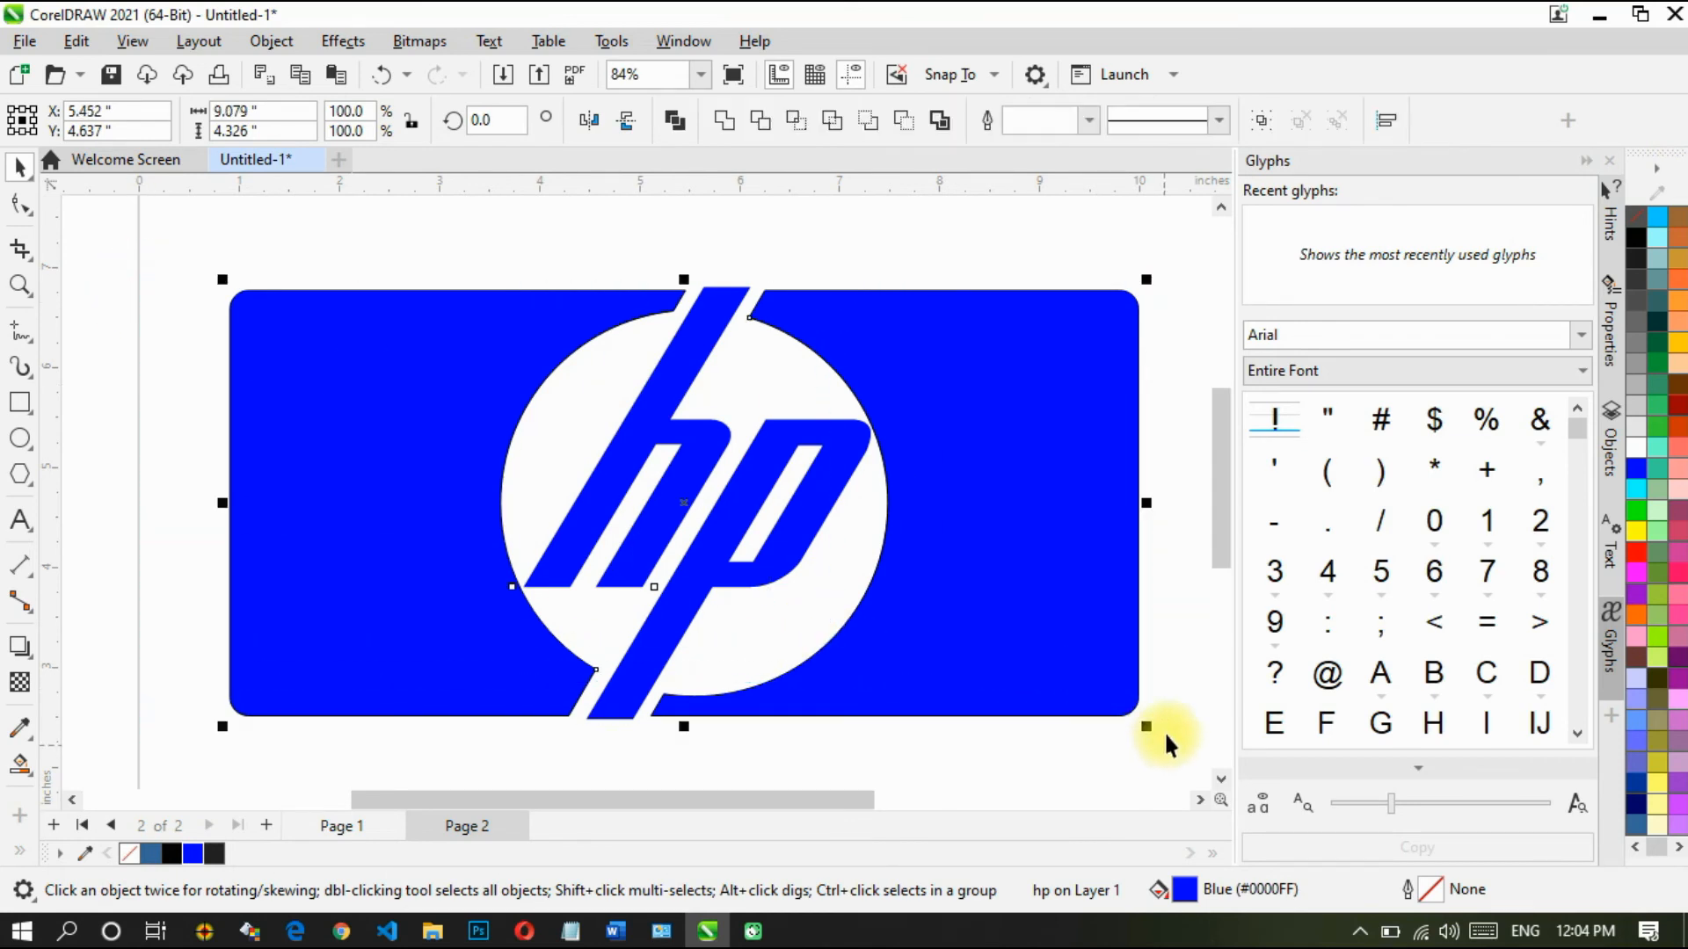
pyautogui.rightClick(1635, 224)
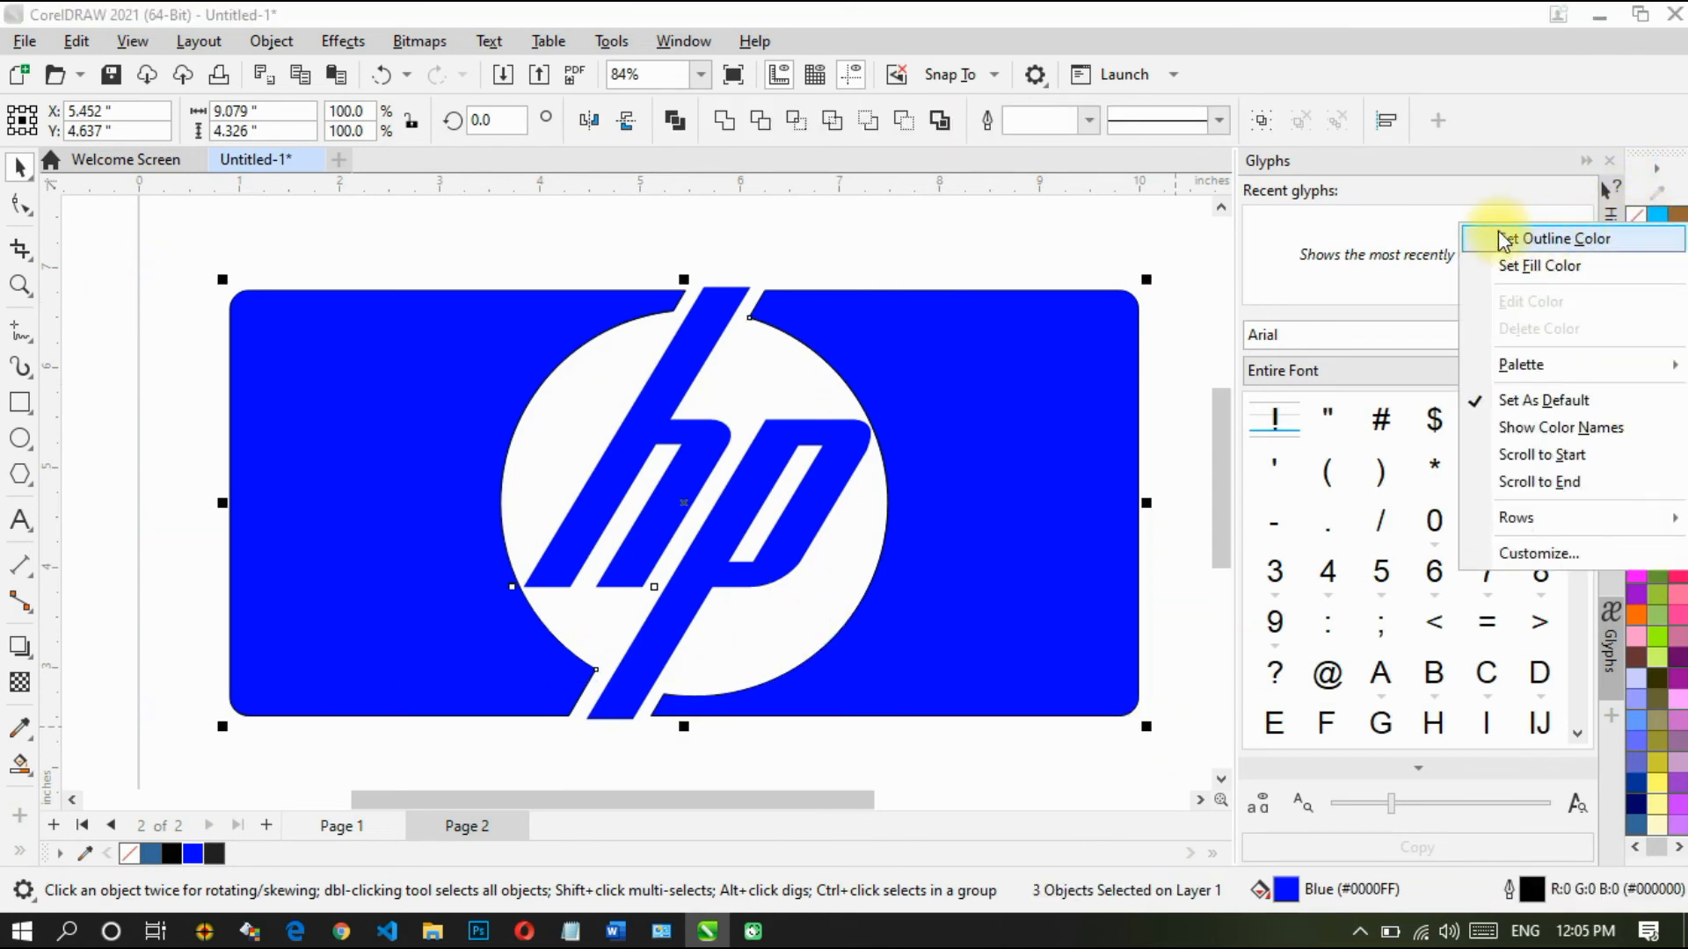
pyautogui.click(1525, 239)
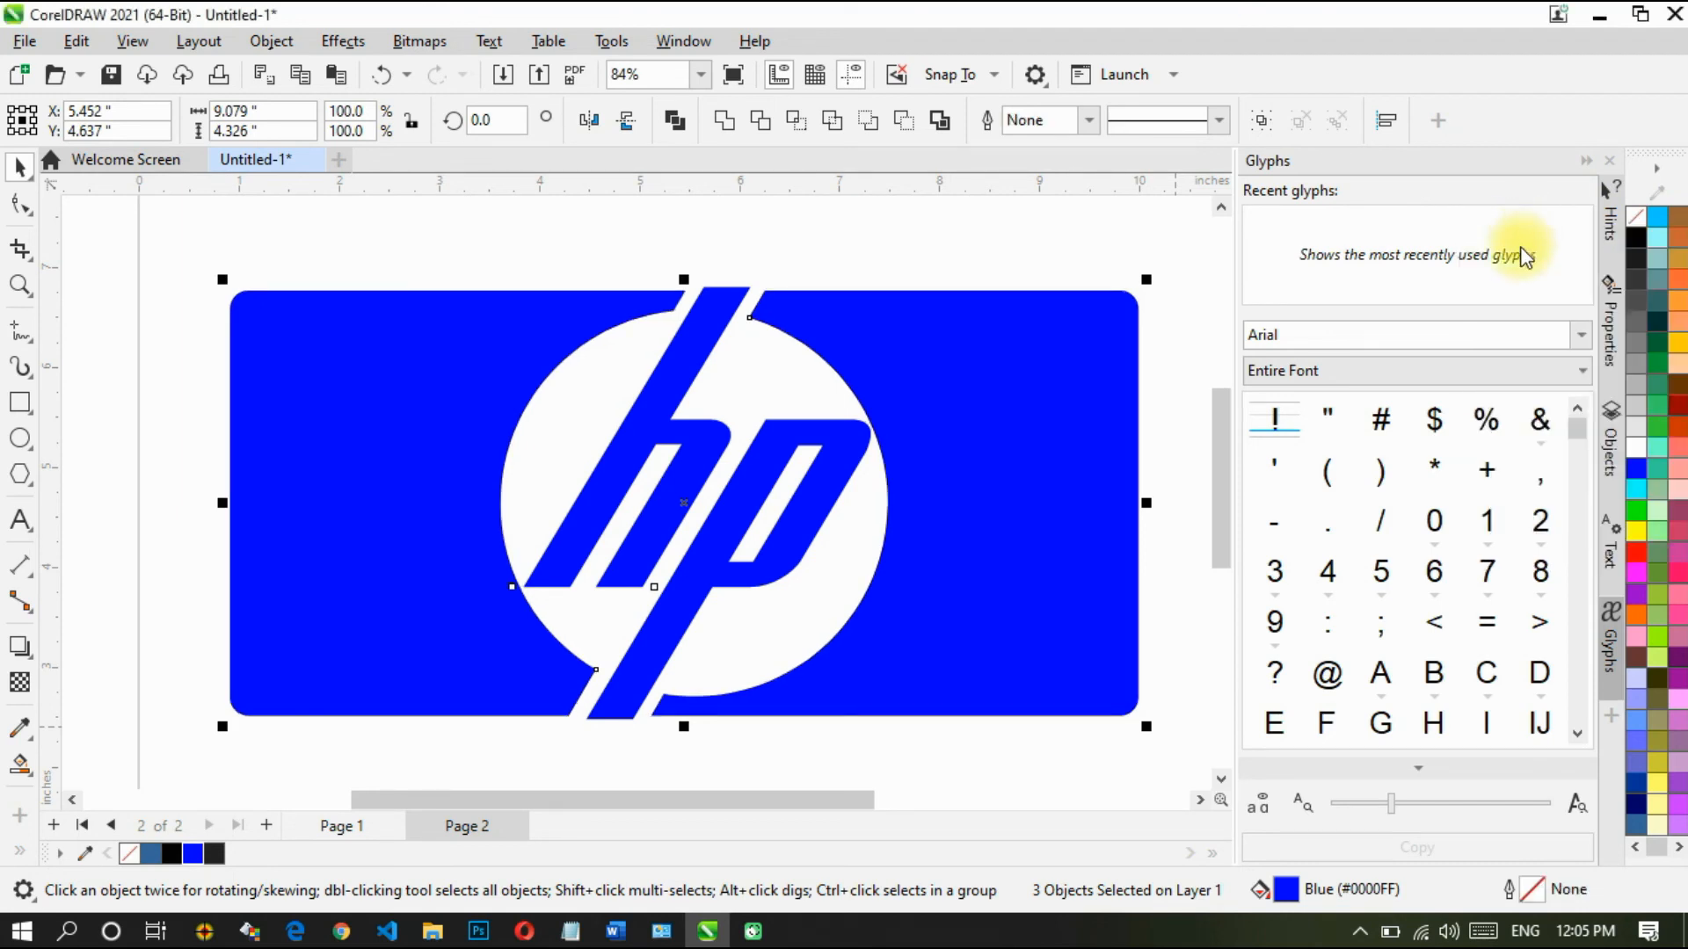
pyautogui.scroll(-1, 961, 309)
pyautogui.click(208, 357)
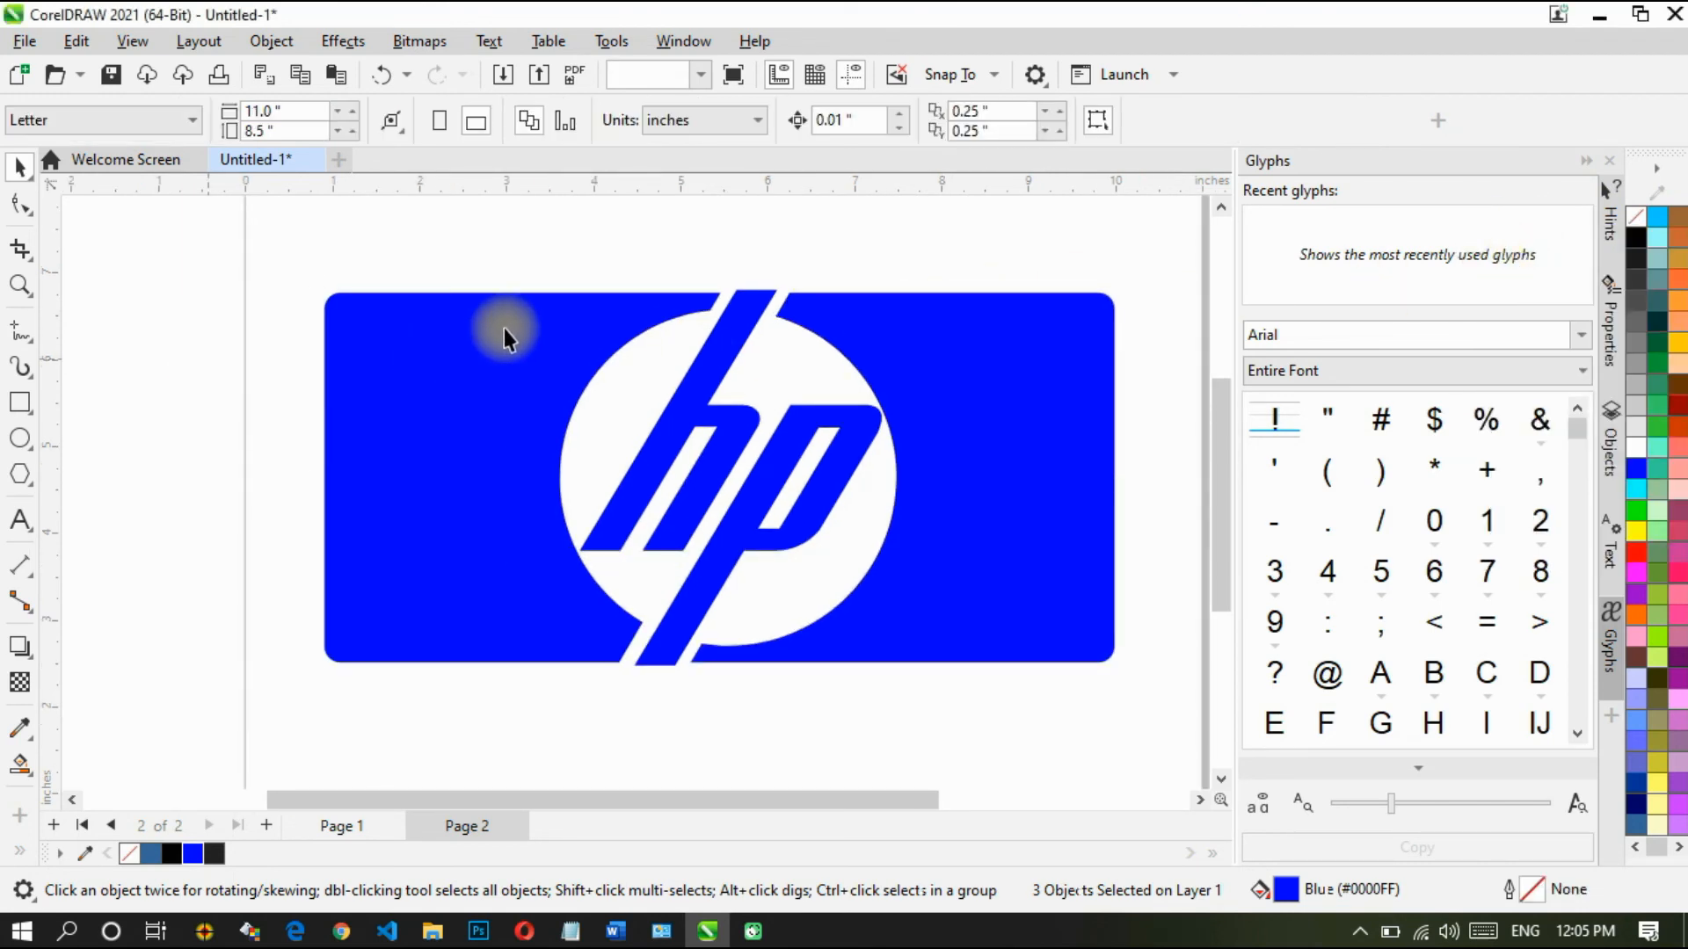
# Step: Compare the logo with the reference version on Page 1 and return to Page 2
pyautogui.scroll(-1, 501, 331)
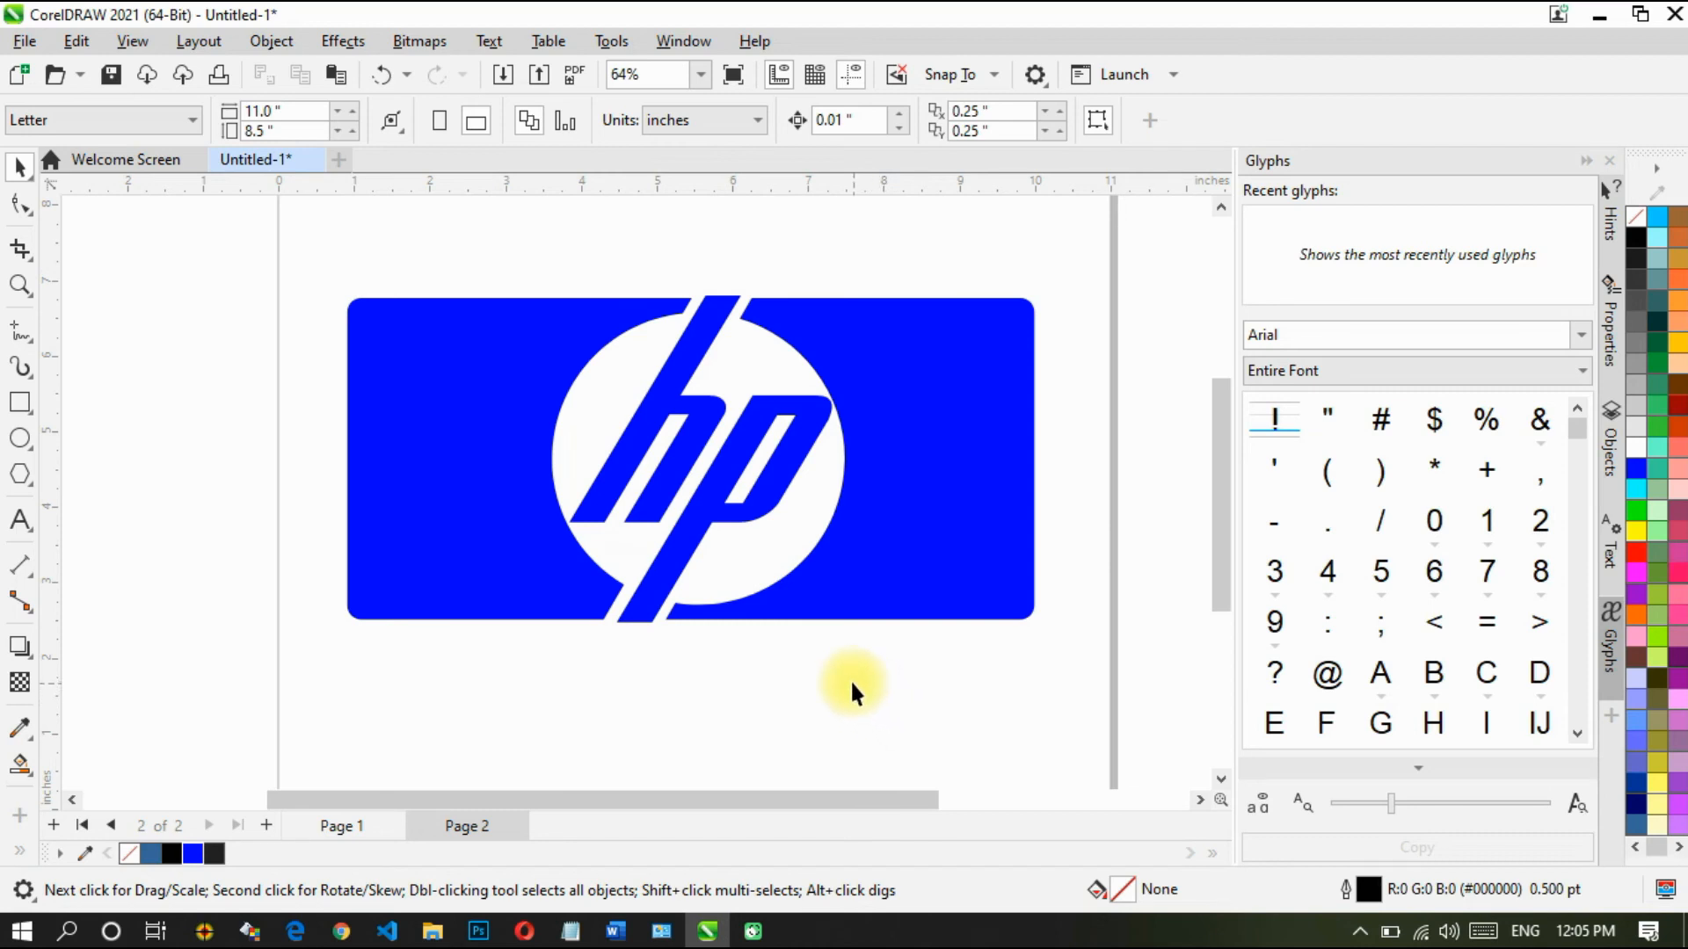
pyautogui.click(964, 500)
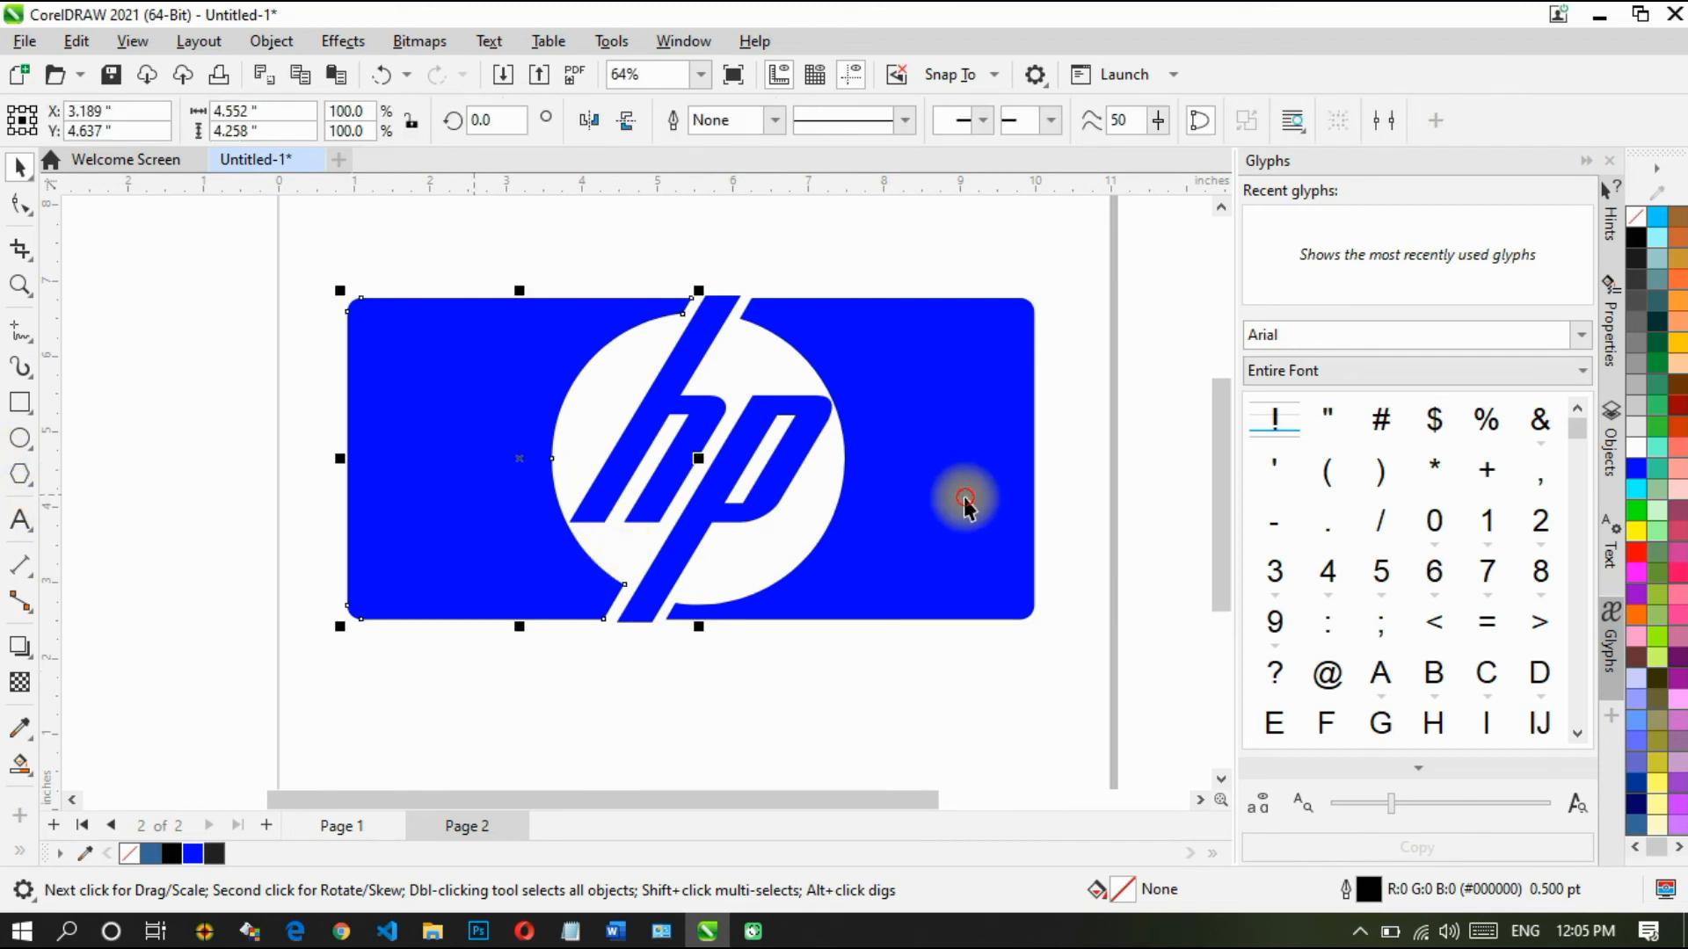
pyautogui.click(343, 829)
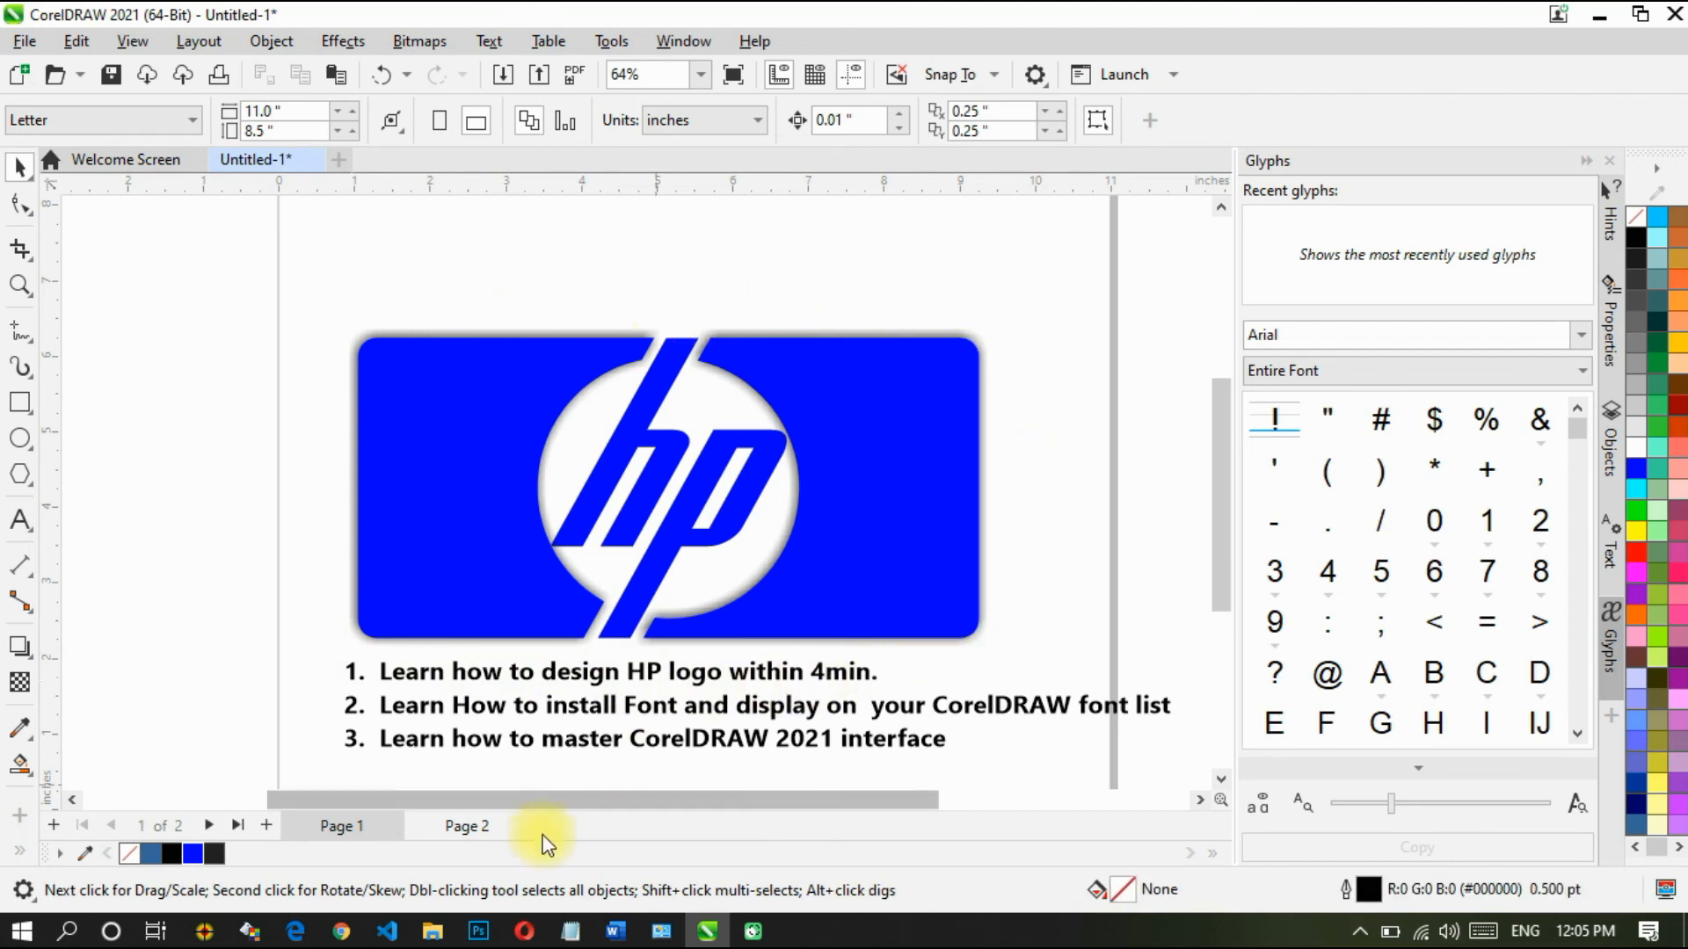
pyautogui.click(467, 826)
# Step: Apply a drop shadow with the Small Glow preset to the left blue side shape on Page 2
pyautogui.click(458, 409)
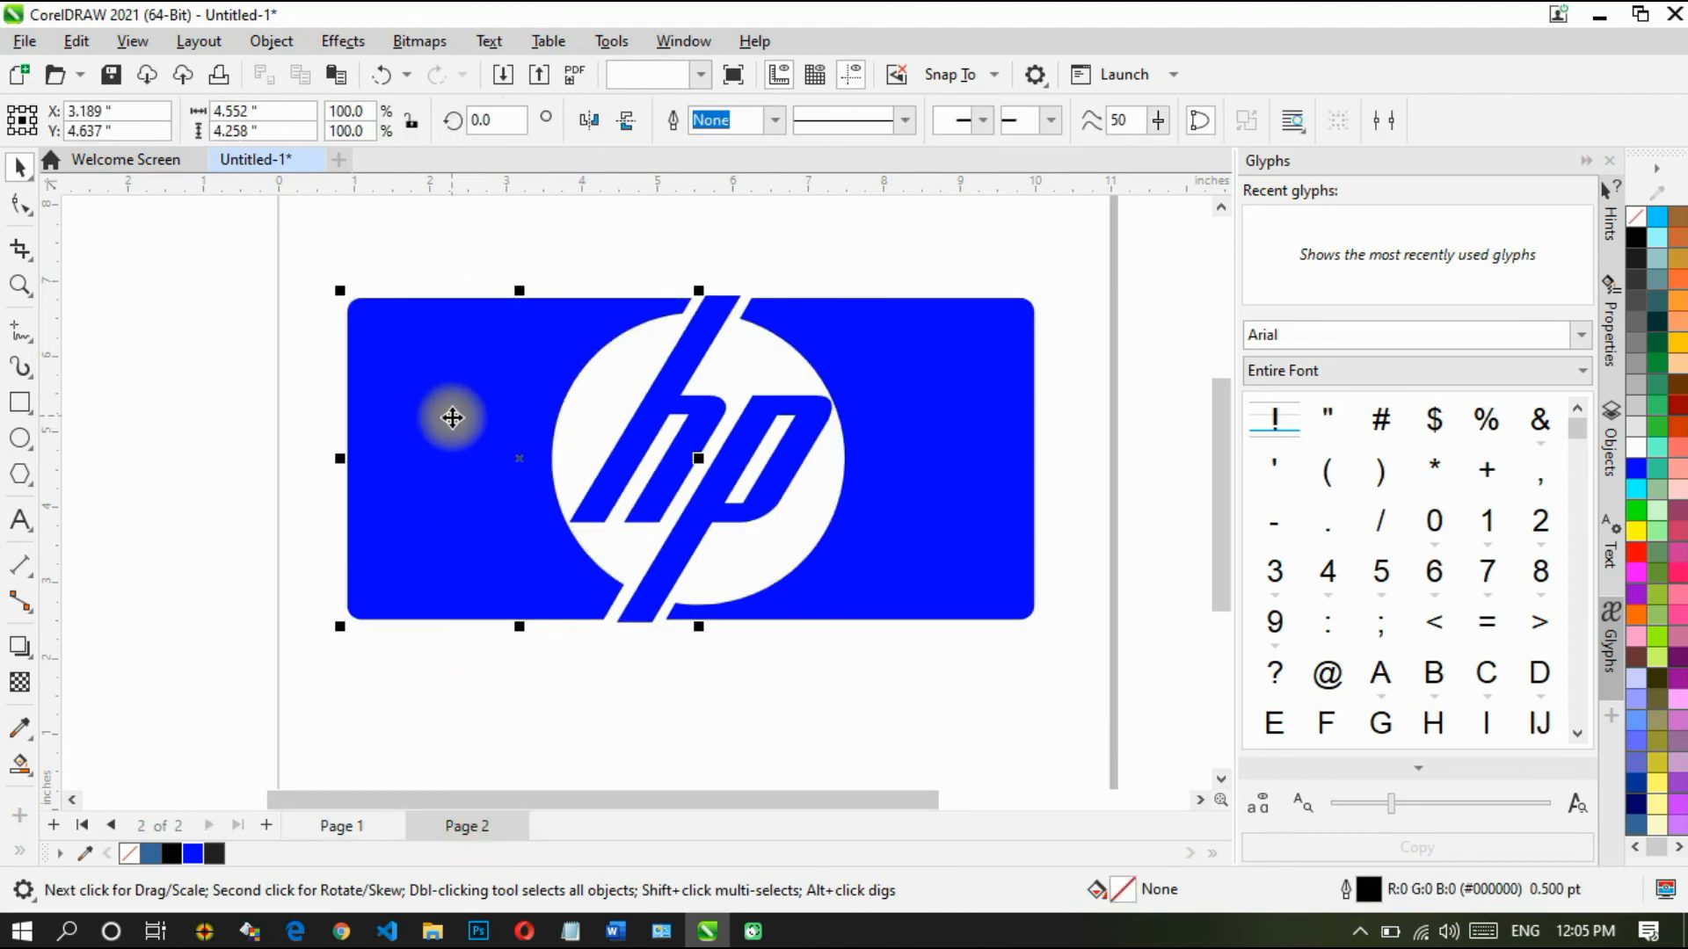
pyautogui.click(19, 647)
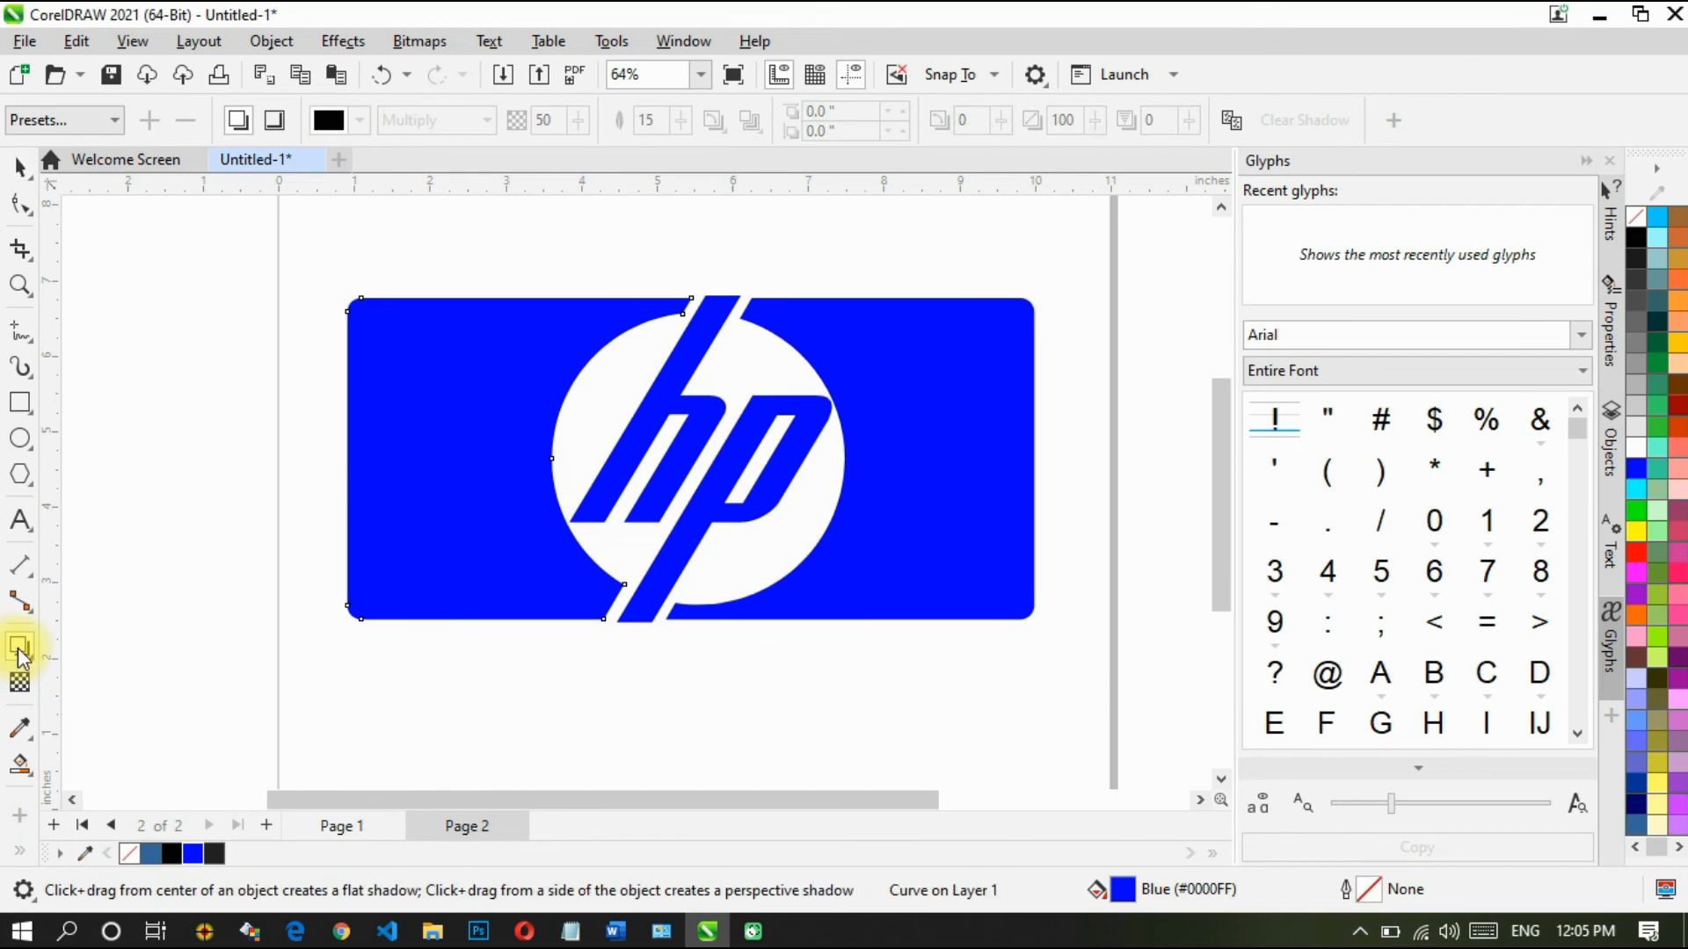
pyautogui.click(23, 655)
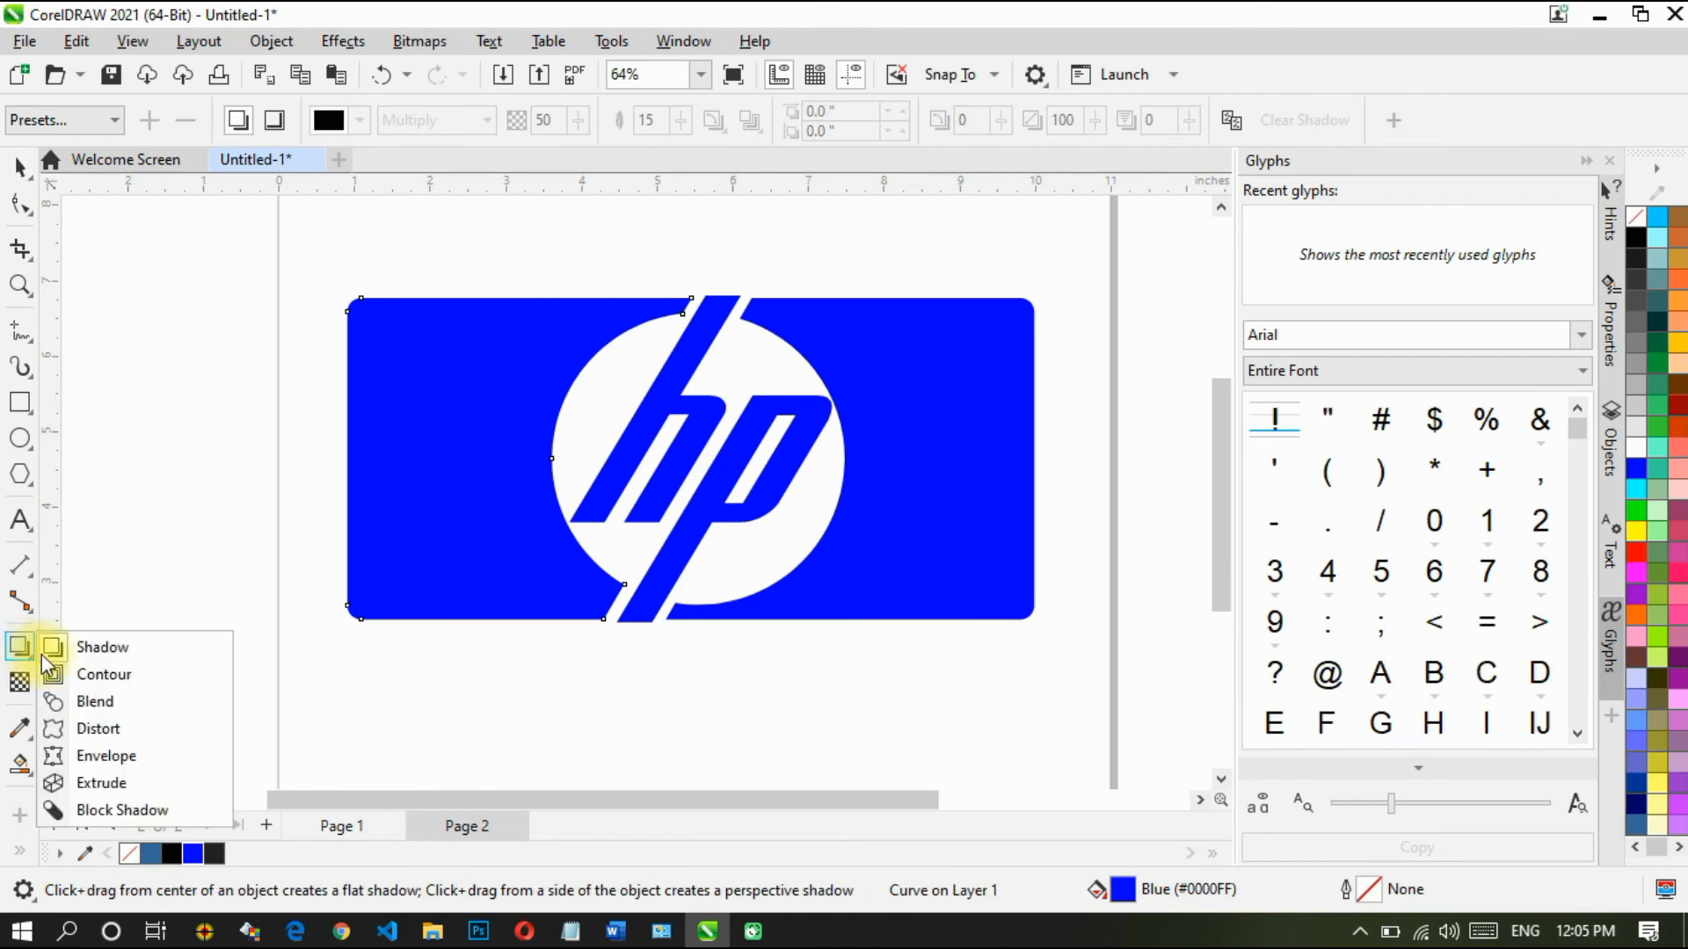
pyautogui.click(145, 652)
pyautogui.click(69, 121)
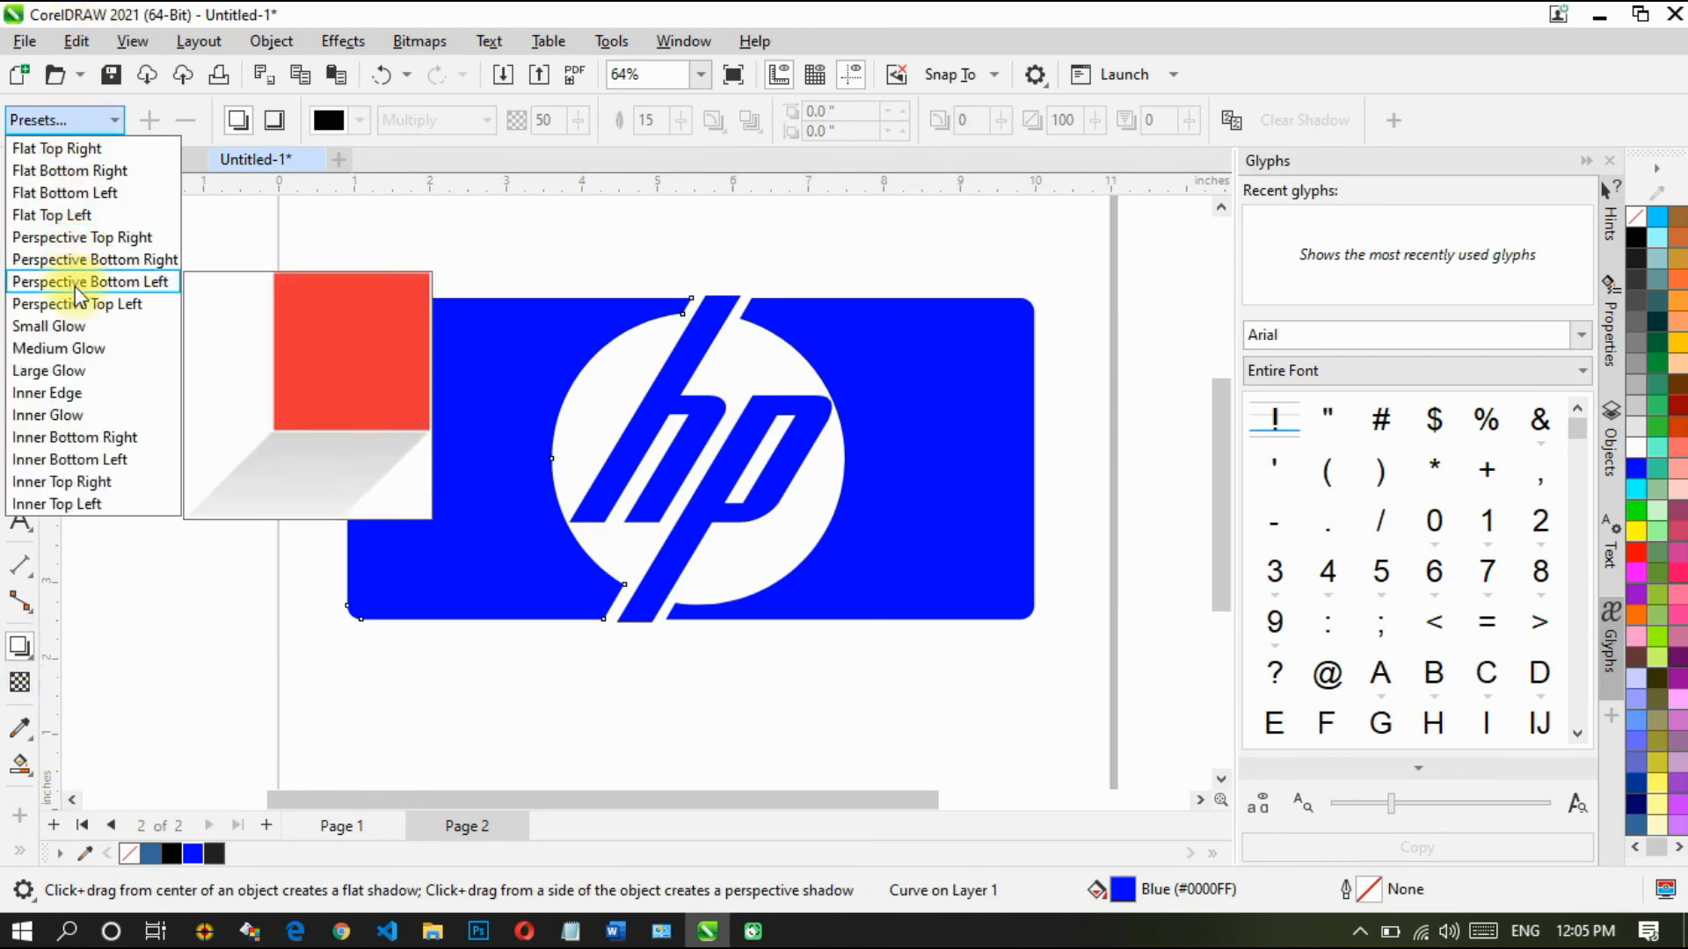
pyautogui.click(55, 326)
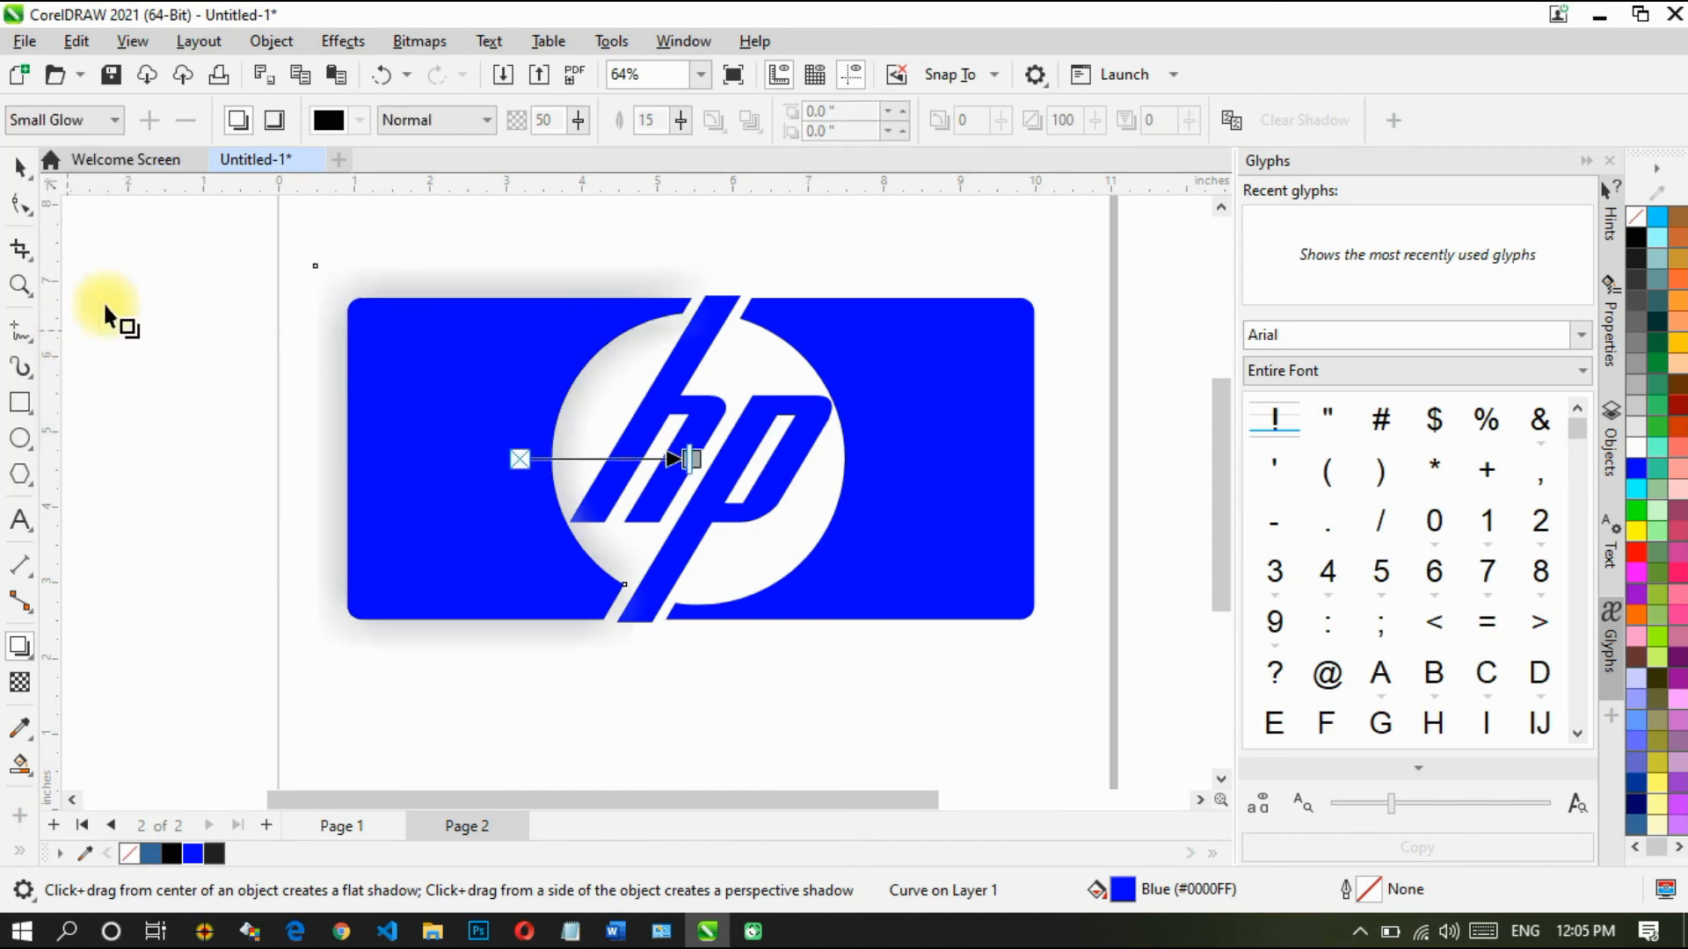
# Step: Set the left side shape's shadow colour to Black from the CMYK Palette and its feathering to 7
pyautogui.click(359, 120)
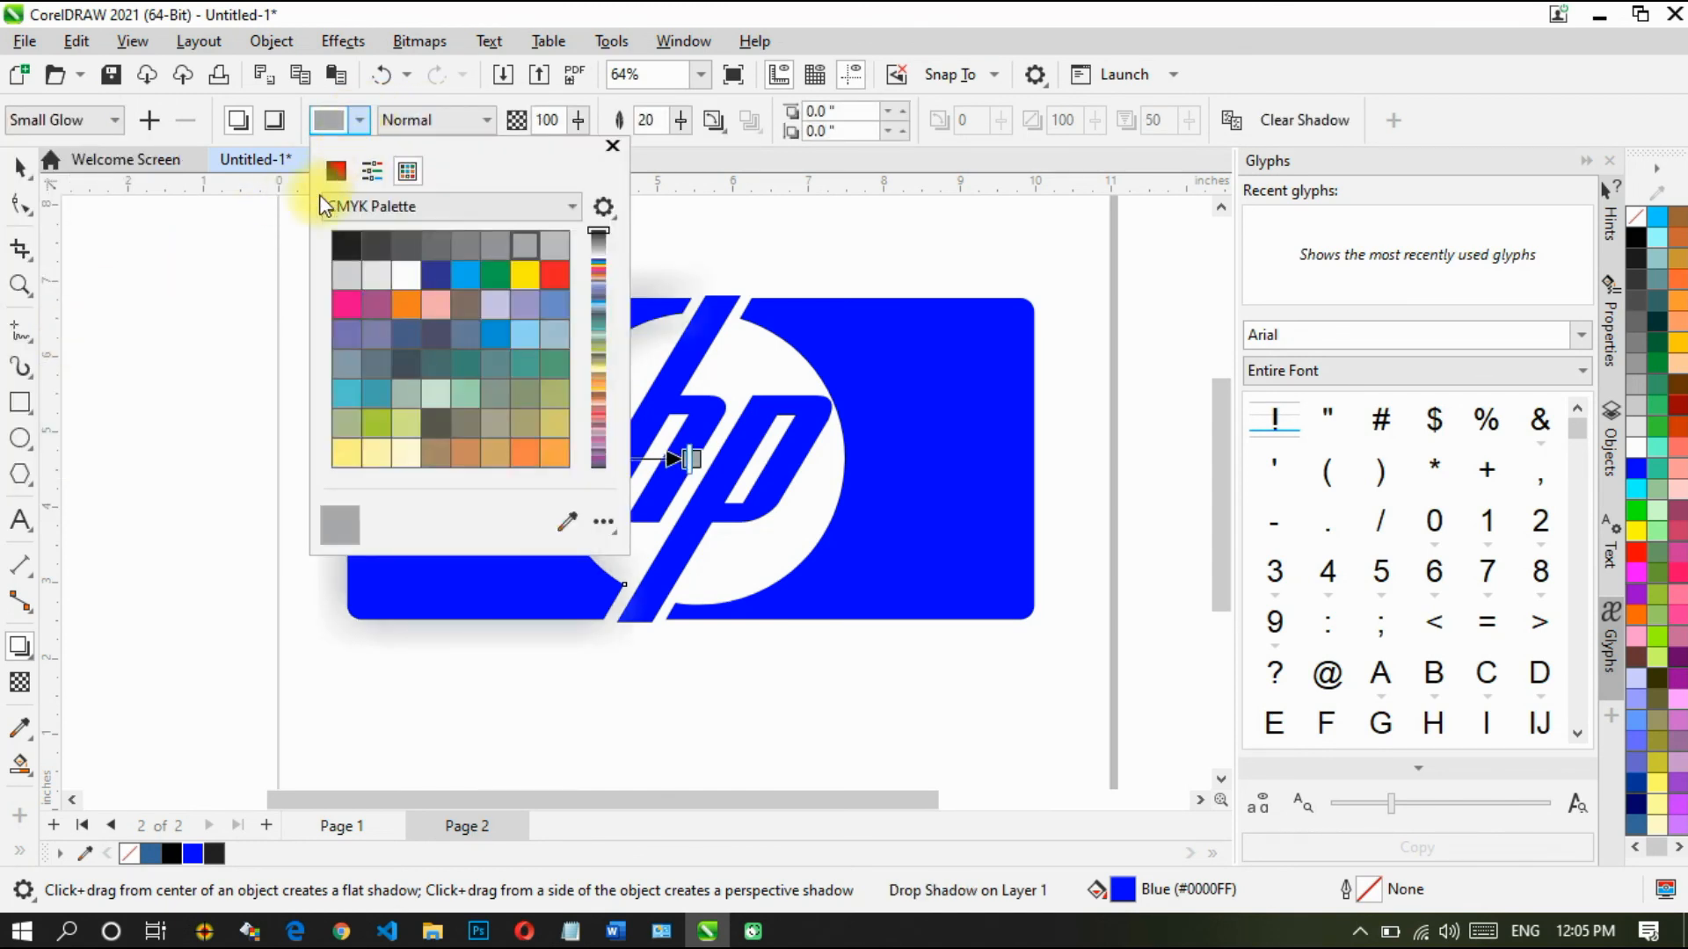
pyautogui.click(348, 246)
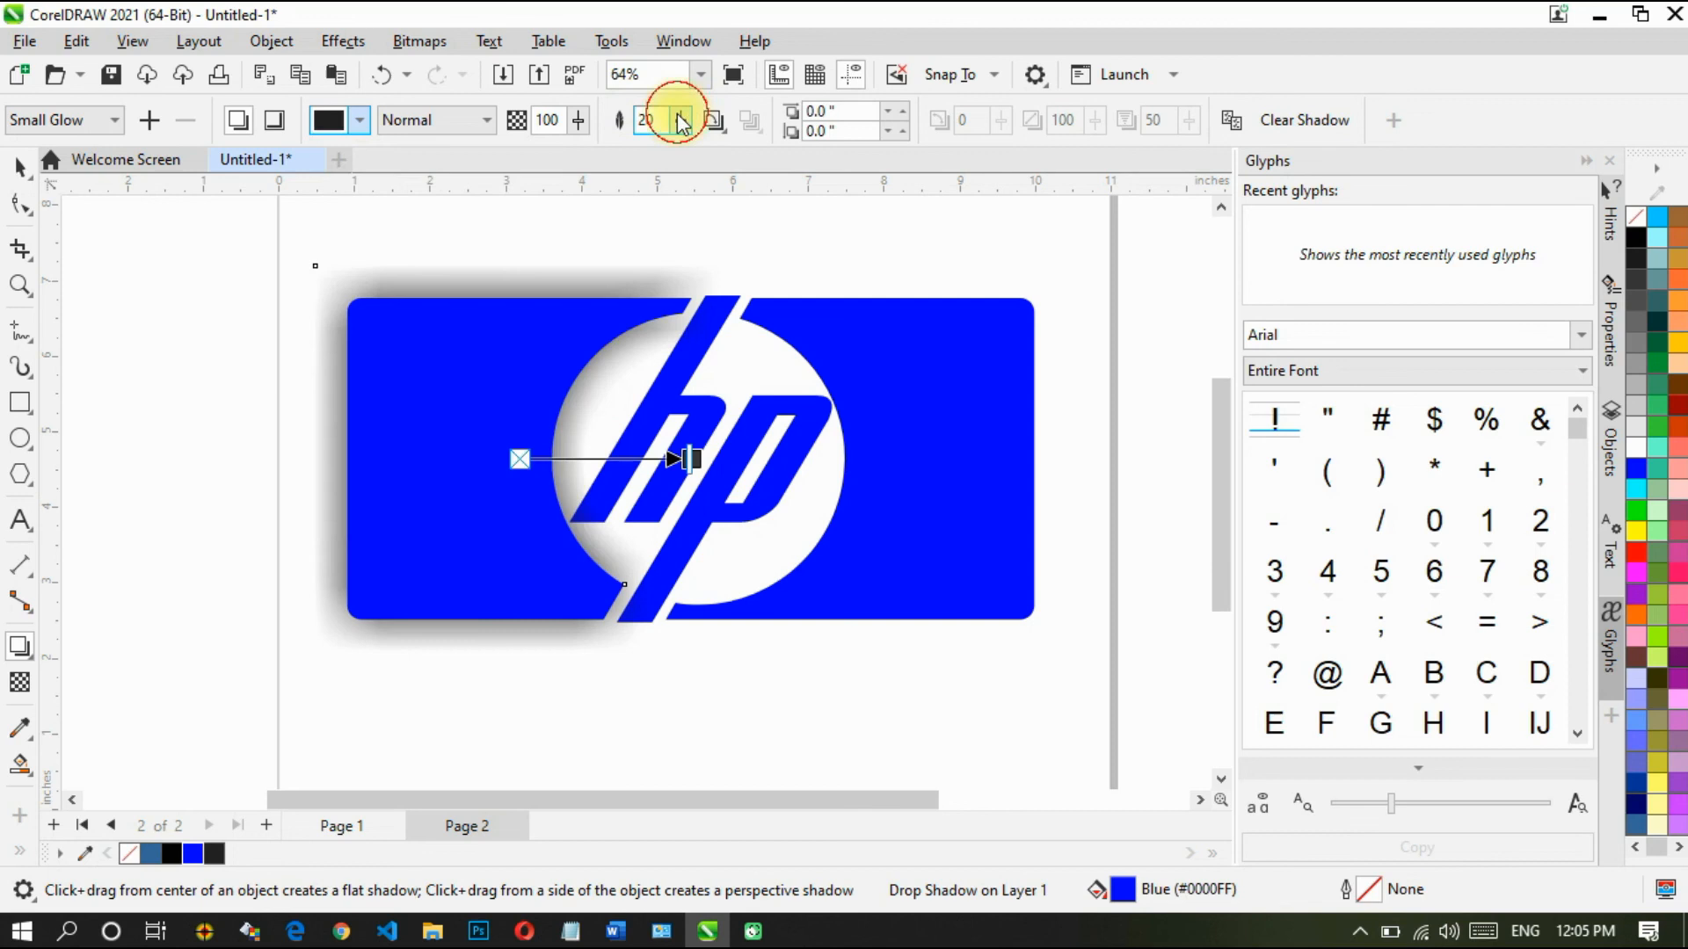
pyautogui.moveTo(677, 114); pyautogui.dragTo(668, 114)
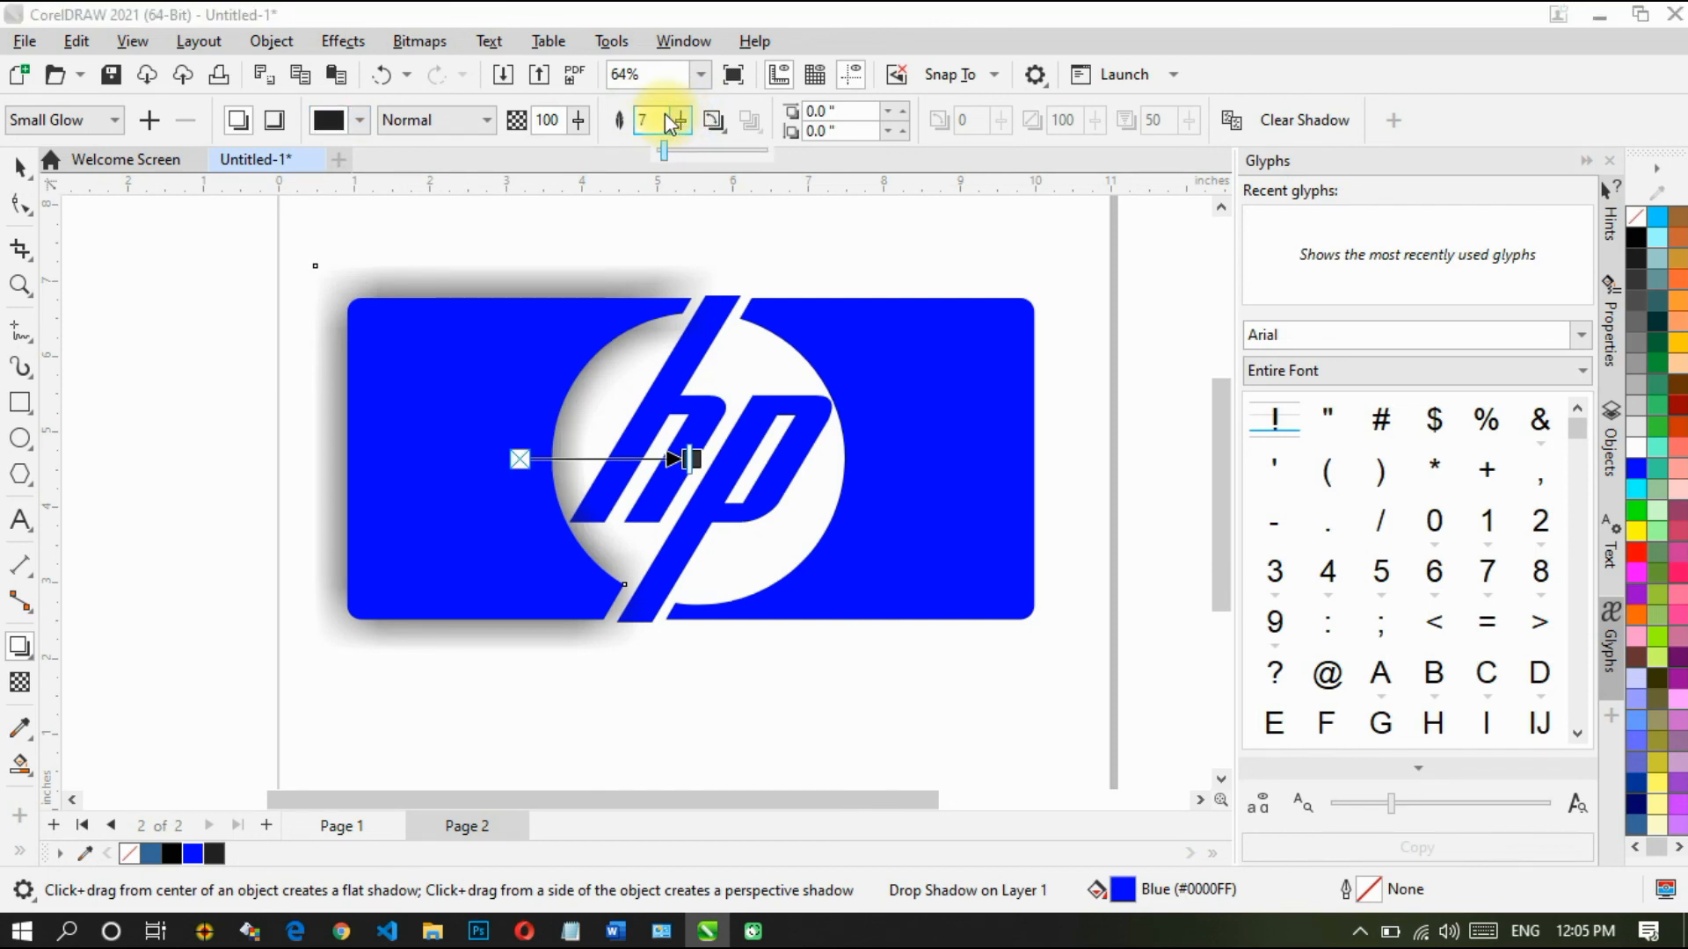
pyautogui.moveTo(665, 113); pyautogui.dragTo(665, 114)
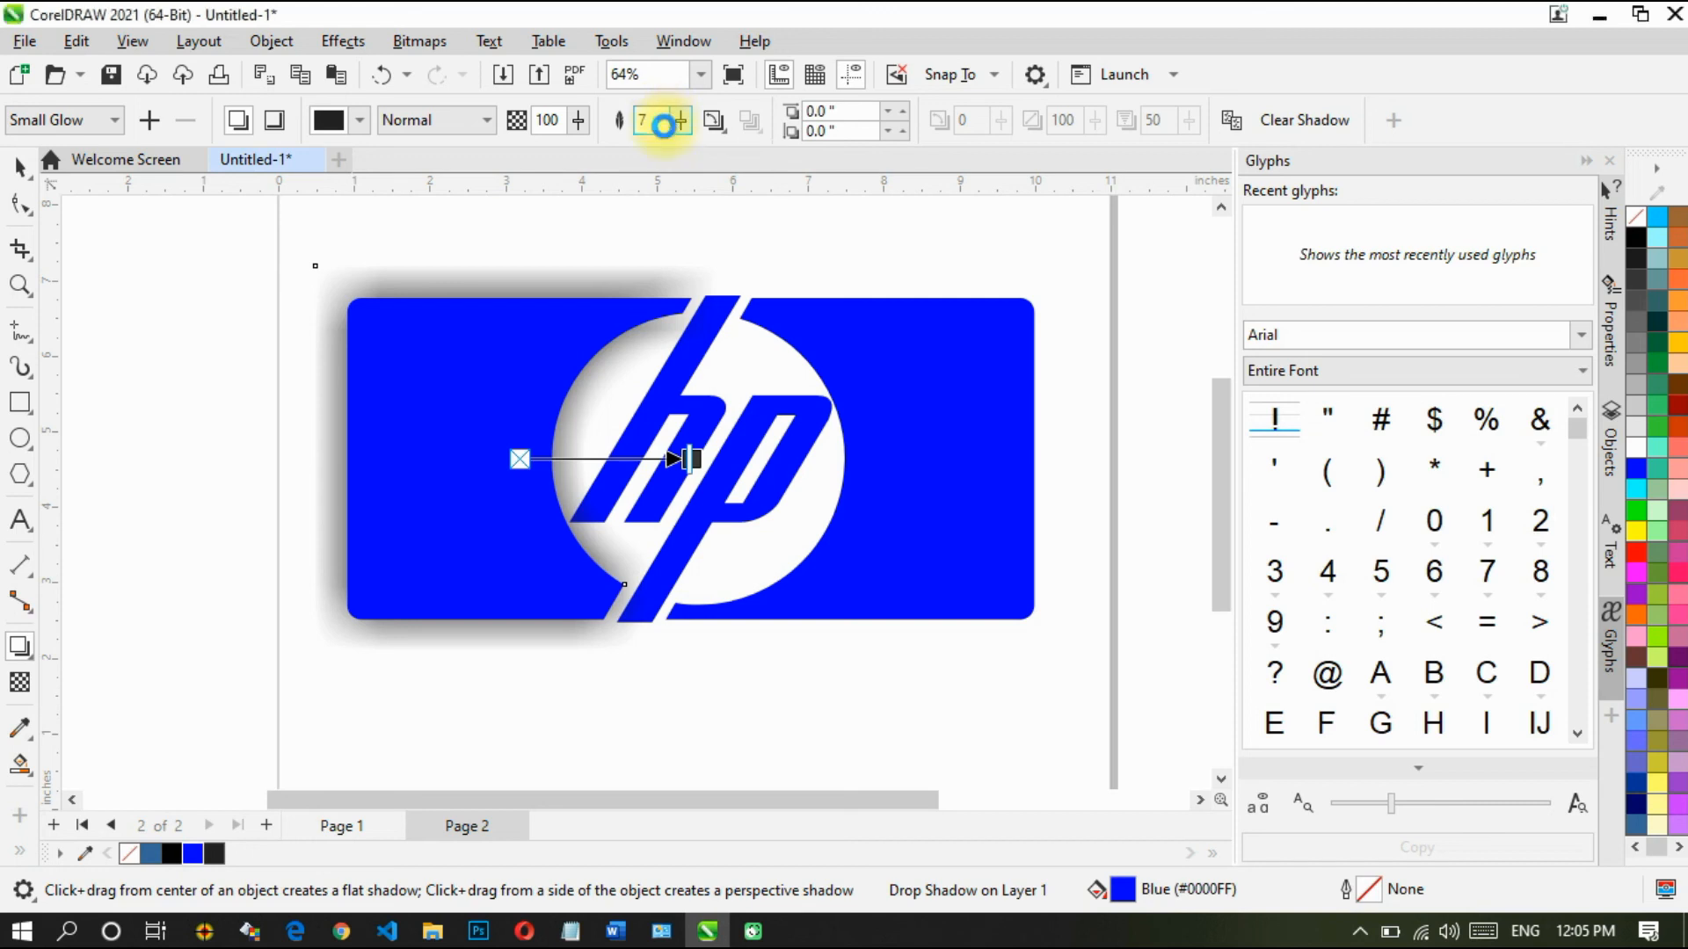
# Step: Apply the Small Glow shadow preset to the right blue side shape and set its feathering to 7
pyautogui.click(1017, 395)
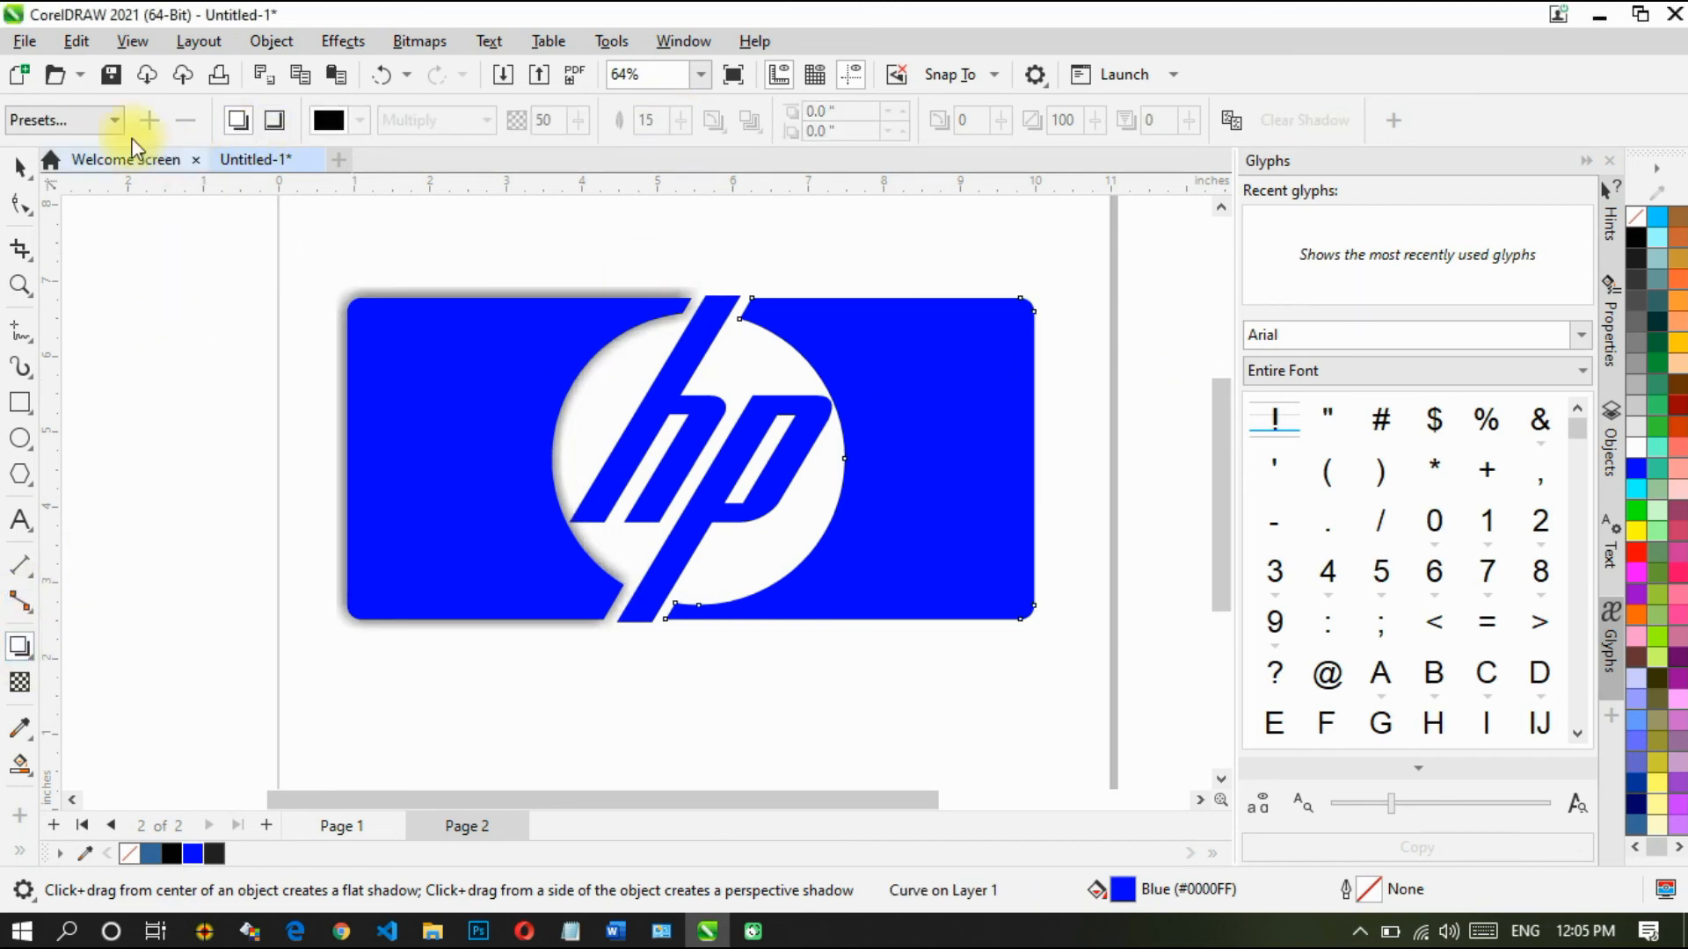
pyautogui.click(65, 121)
pyautogui.click(66, 326)
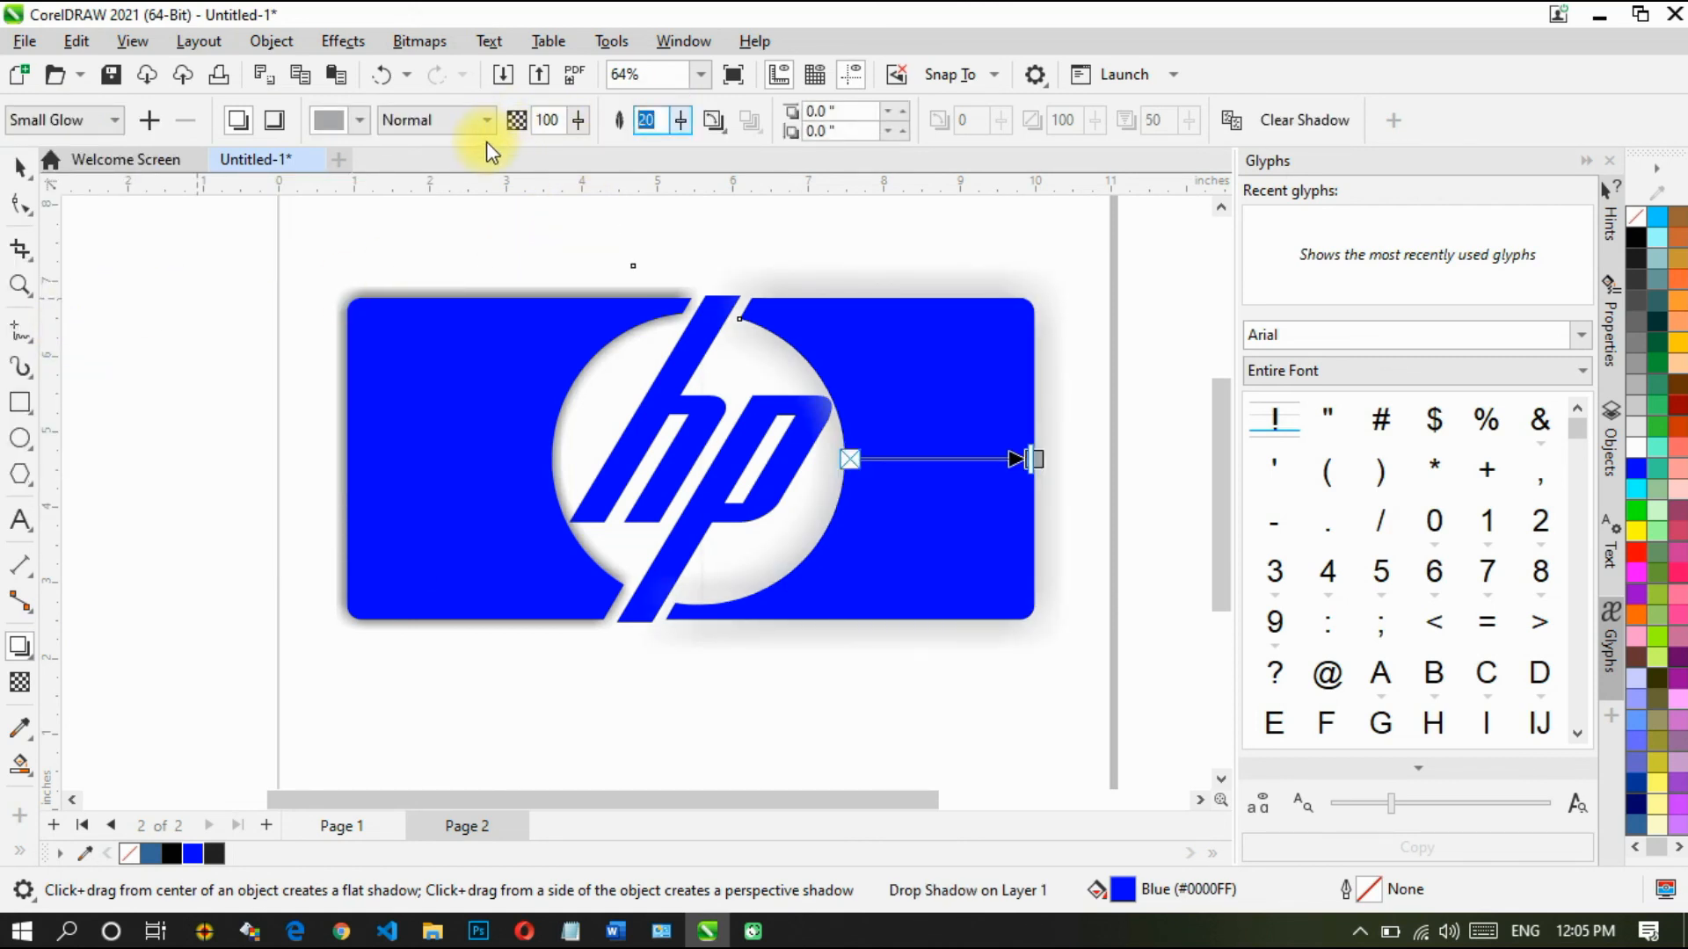
pyautogui.write('7')
pyautogui.press('Return')
# Step: Change the right side shape's shadow colour to Black from the CMYK Palette and leave the Shadow tool
pyautogui.click(382, 126)
pyautogui.click(363, 121)
pyautogui.click(363, 121)
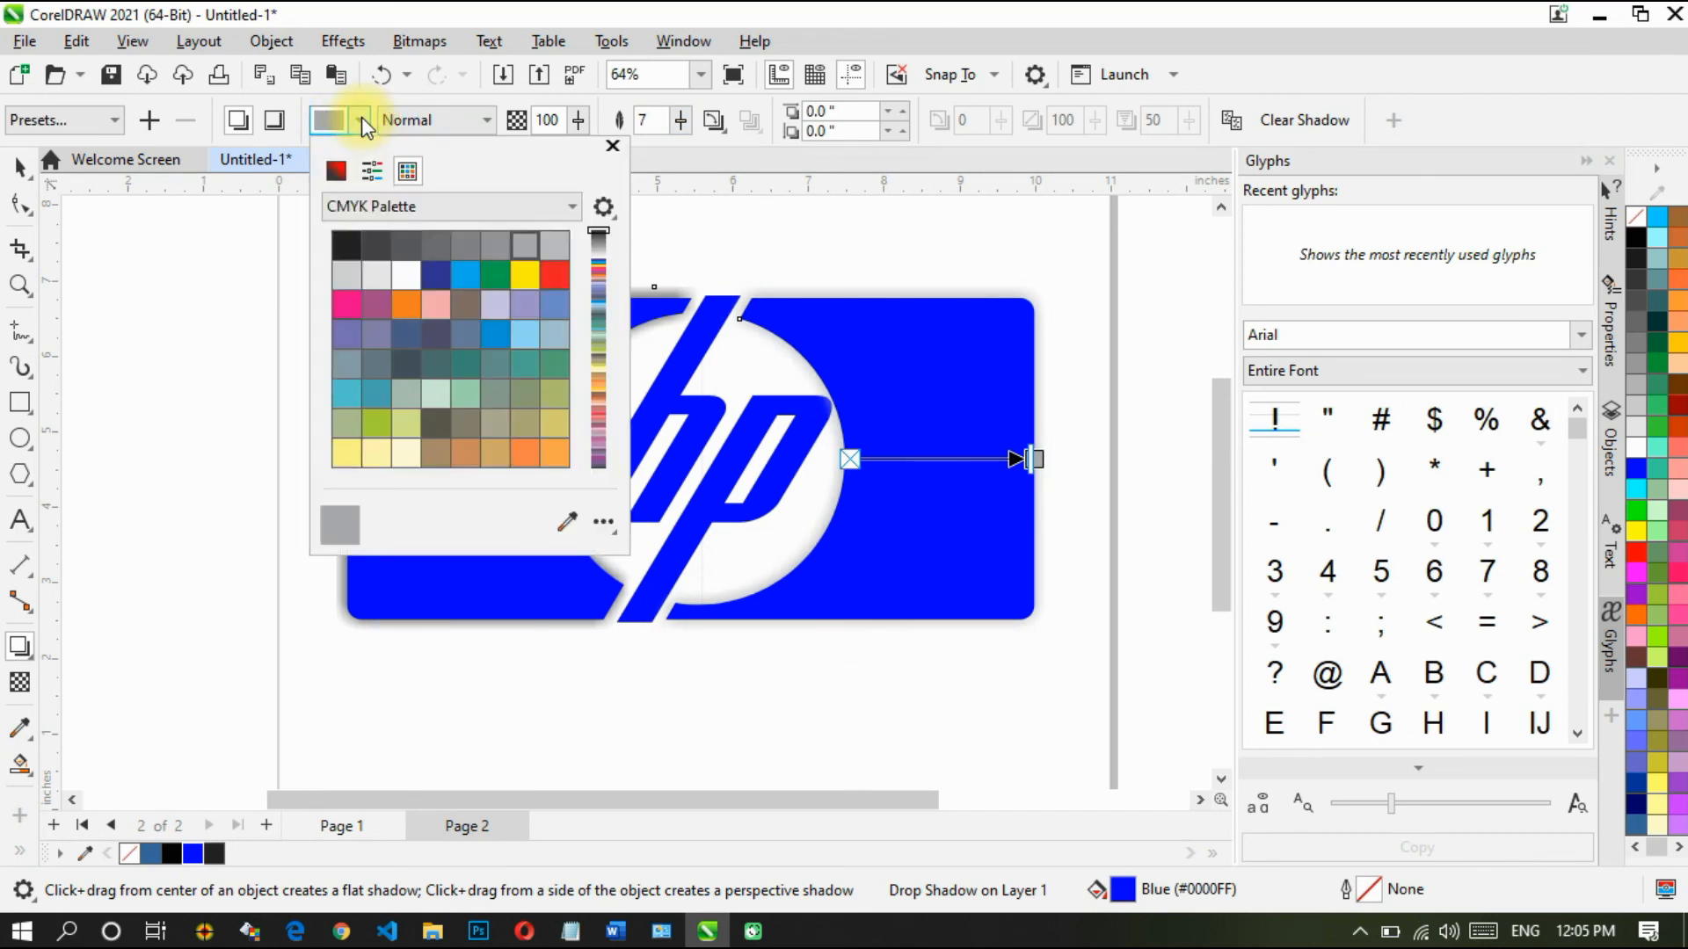
pyautogui.click(351, 245)
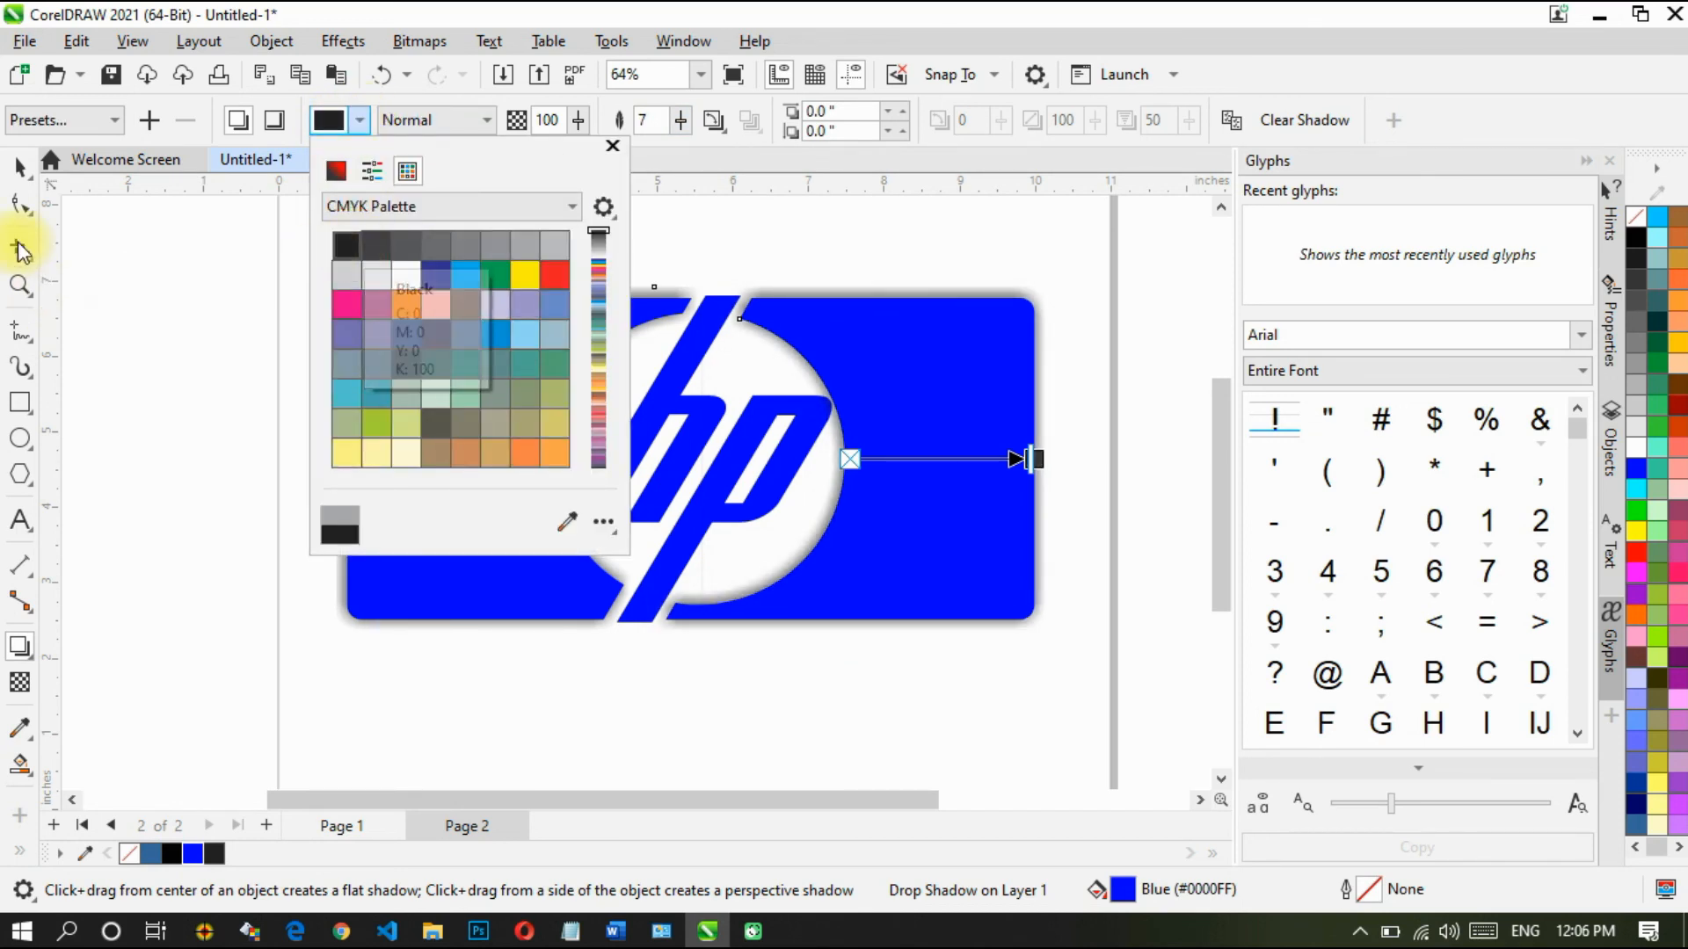
pyautogui.click(21, 167)
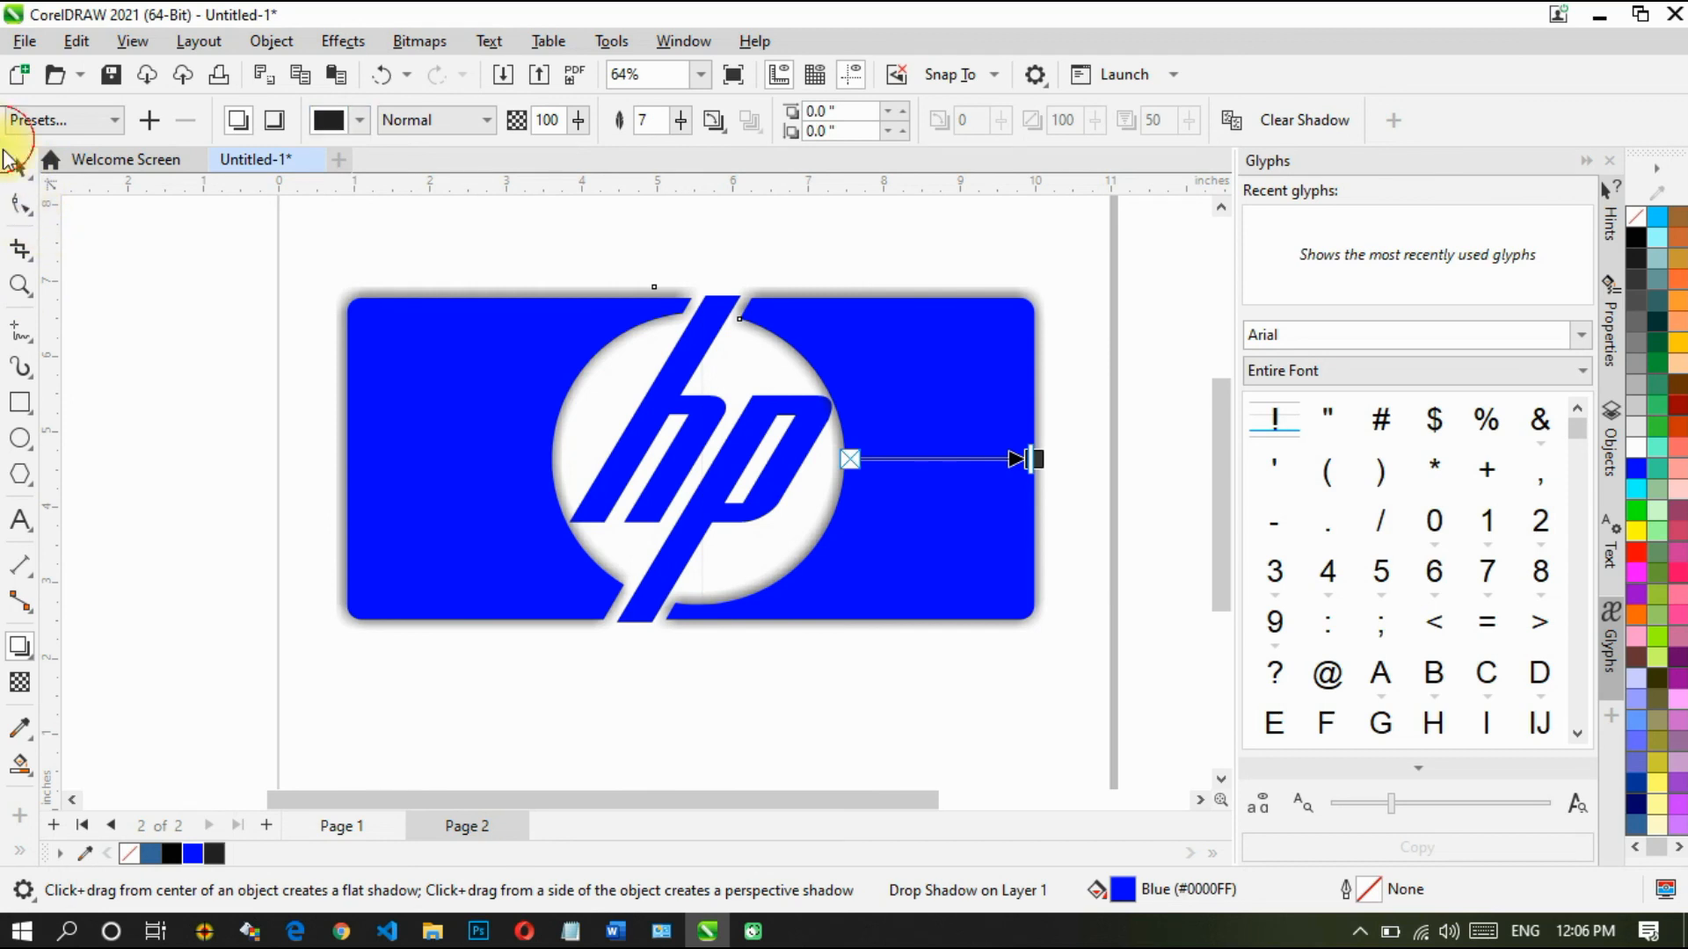
pyautogui.click(19, 165)
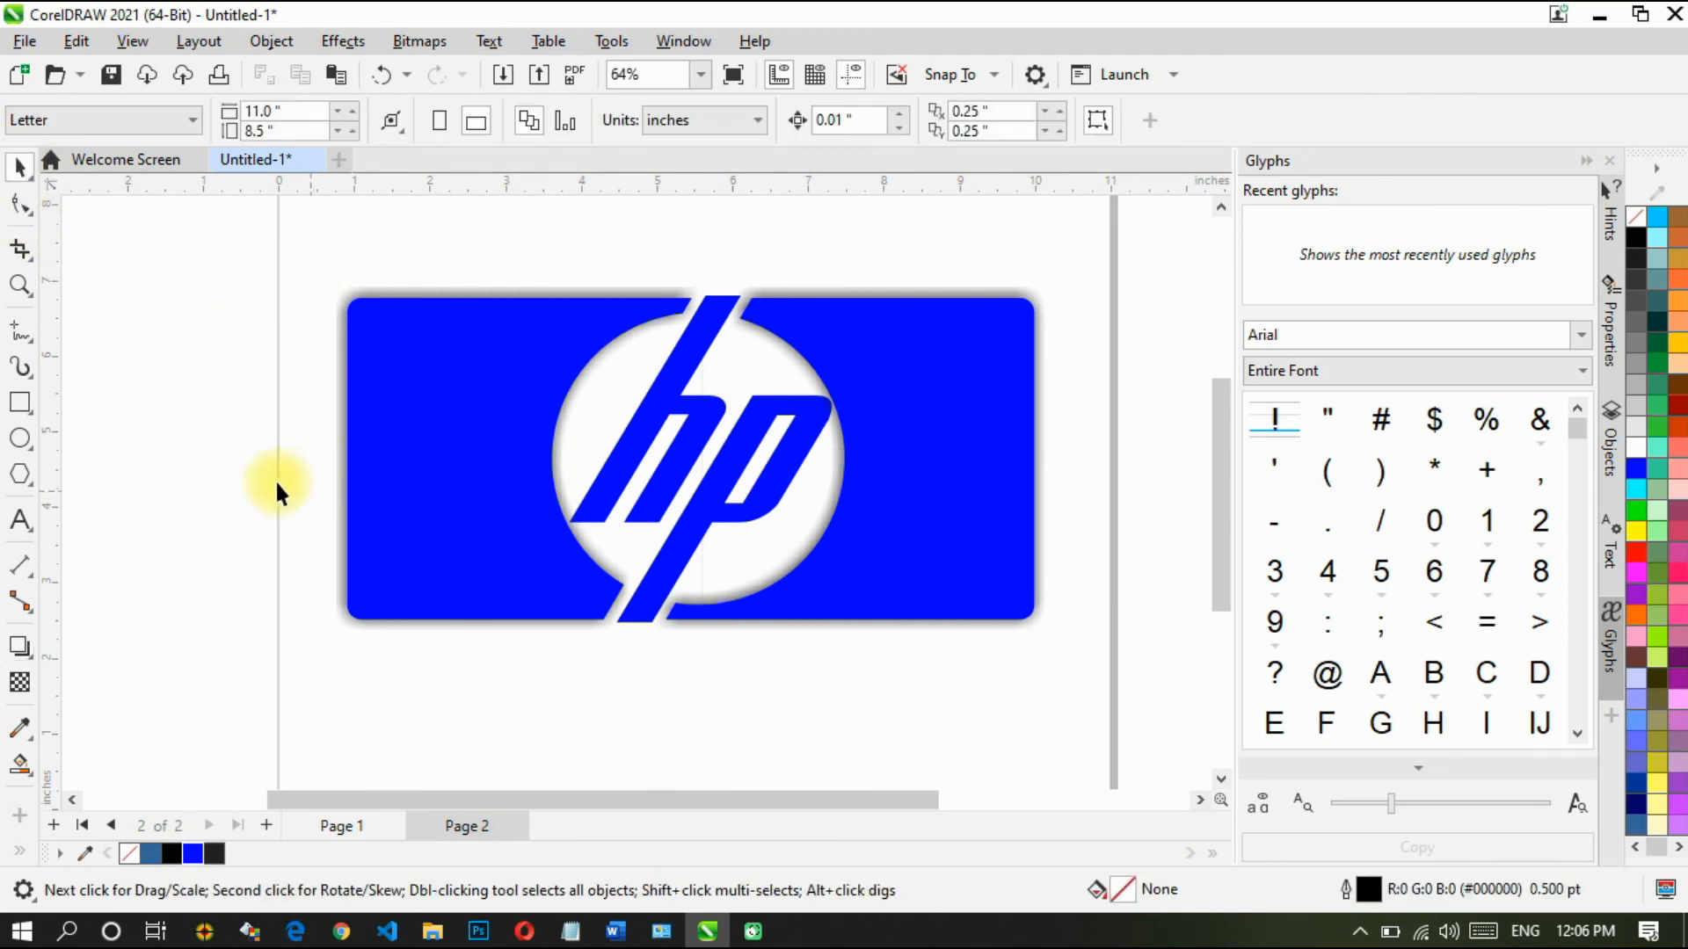